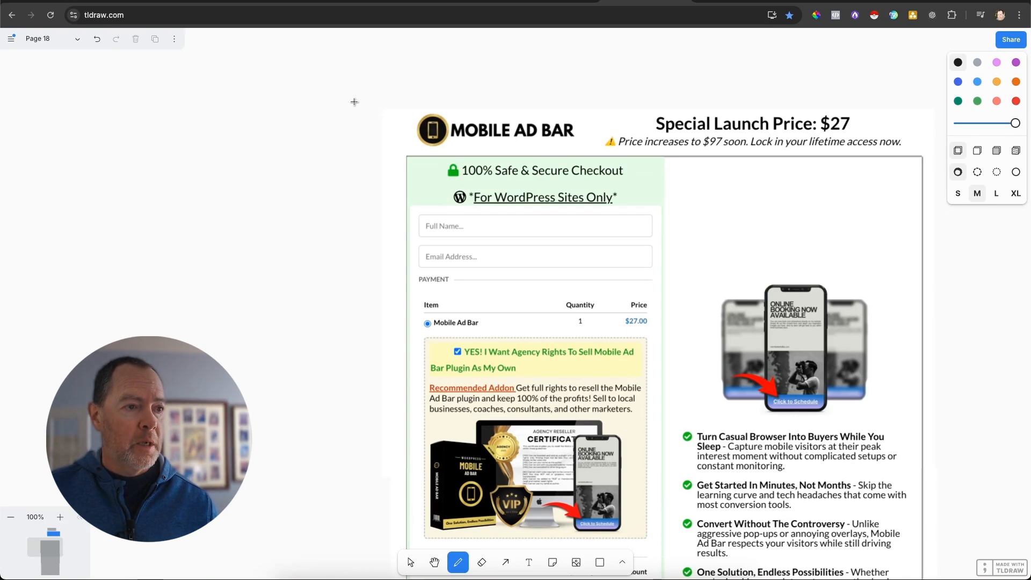
Switch to the wp.mobileadbar.com/checkout-page sales page and review its copy, customer examples and setup section.
scroll(345, 145, down, 1)
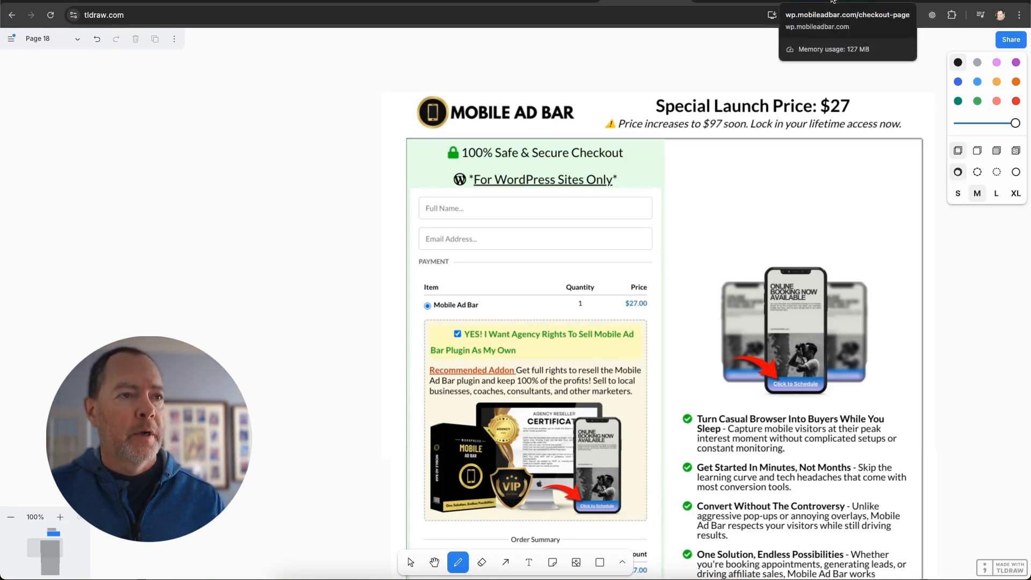
click(833, 1)
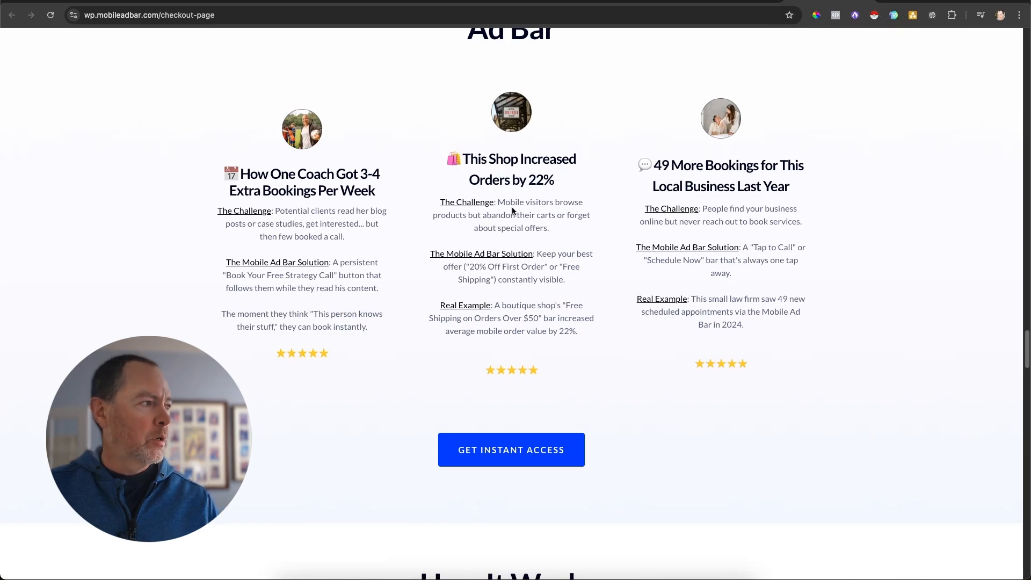
scroll(513, 211, up, 5)
scroll(513, 209, up, 15)
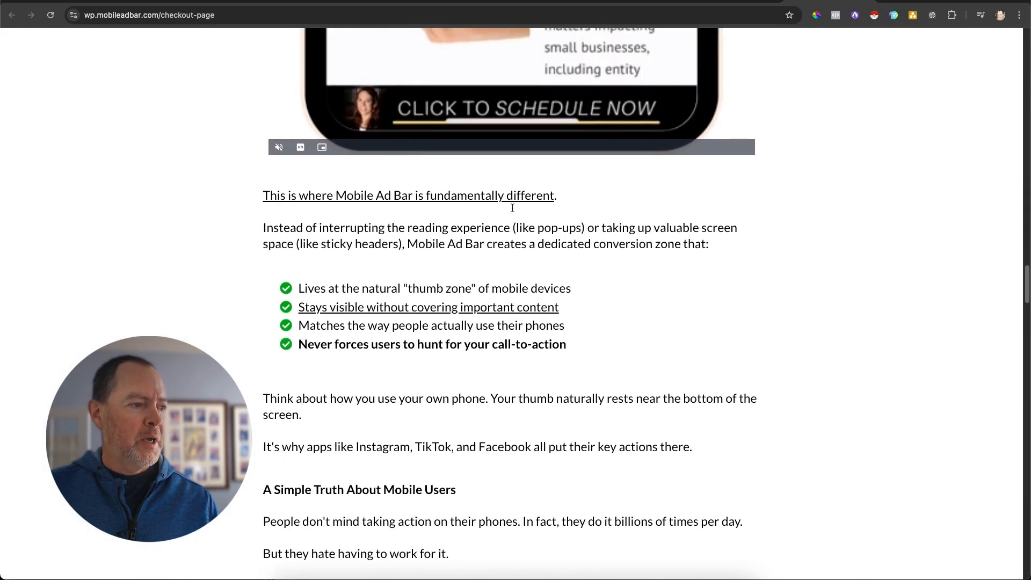
scroll(512, 208, down, 12)
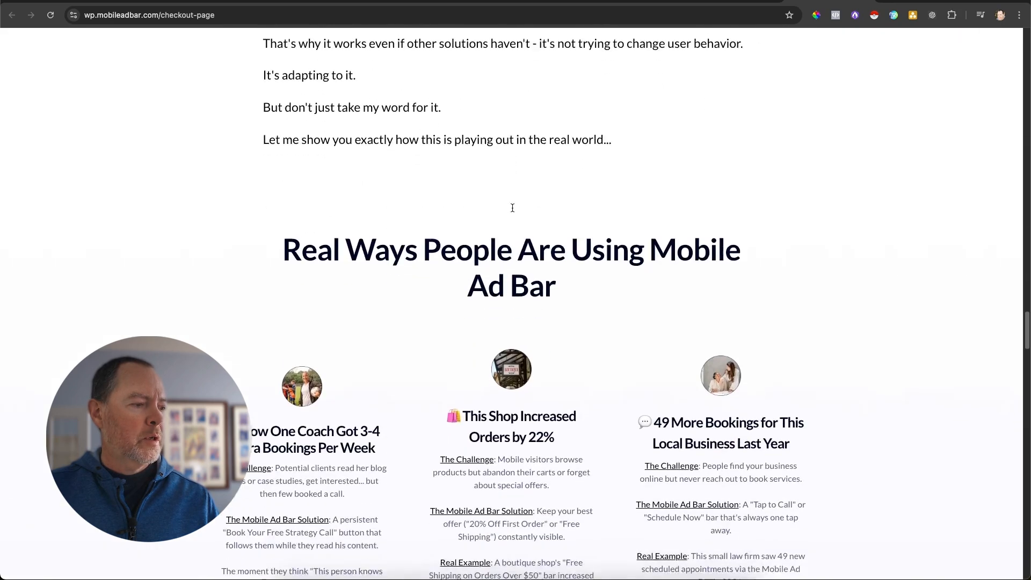
scroll(513, 208, down, 5)
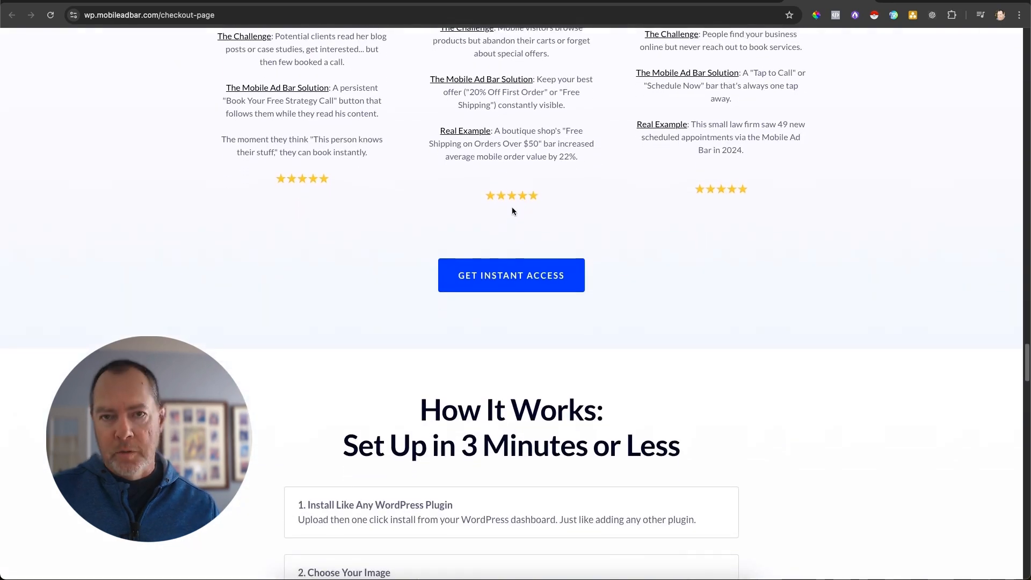
scroll(512, 208, down, 1)
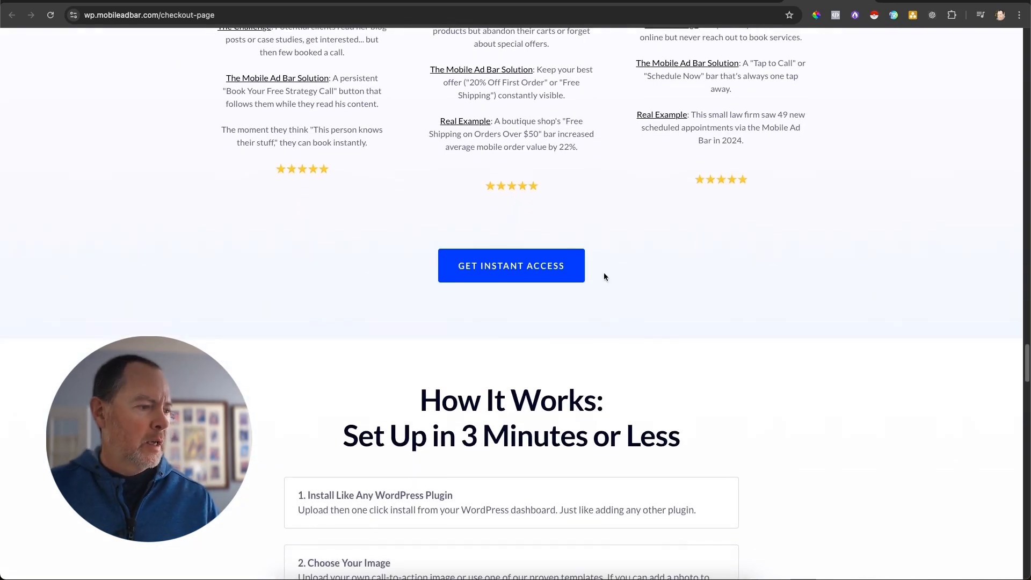
Open the checkout from the sales page's Get Instant Access call to action and examine the order form through Complete Order.
click(531, 265)
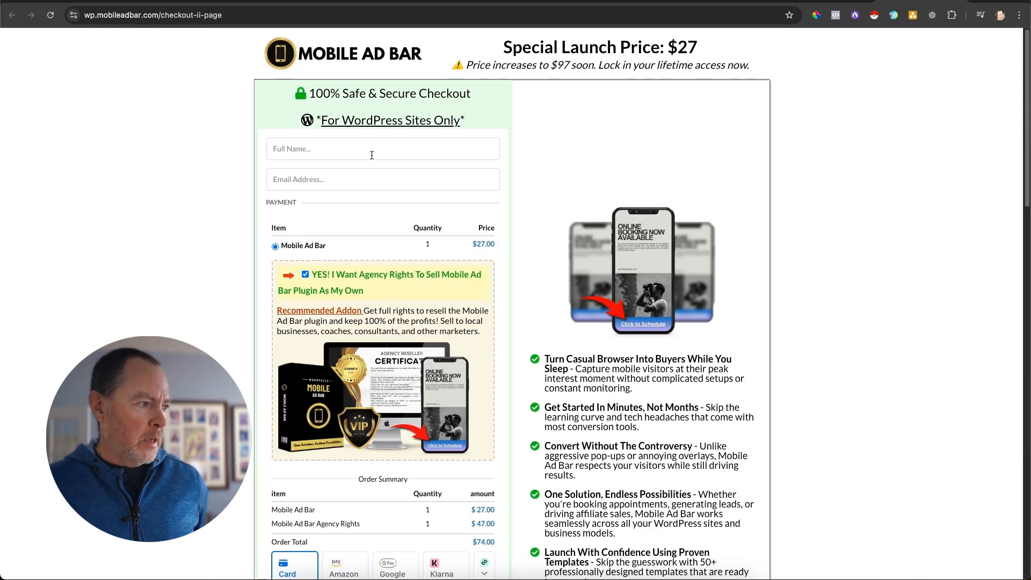
scroll(363, 210, down, 6)
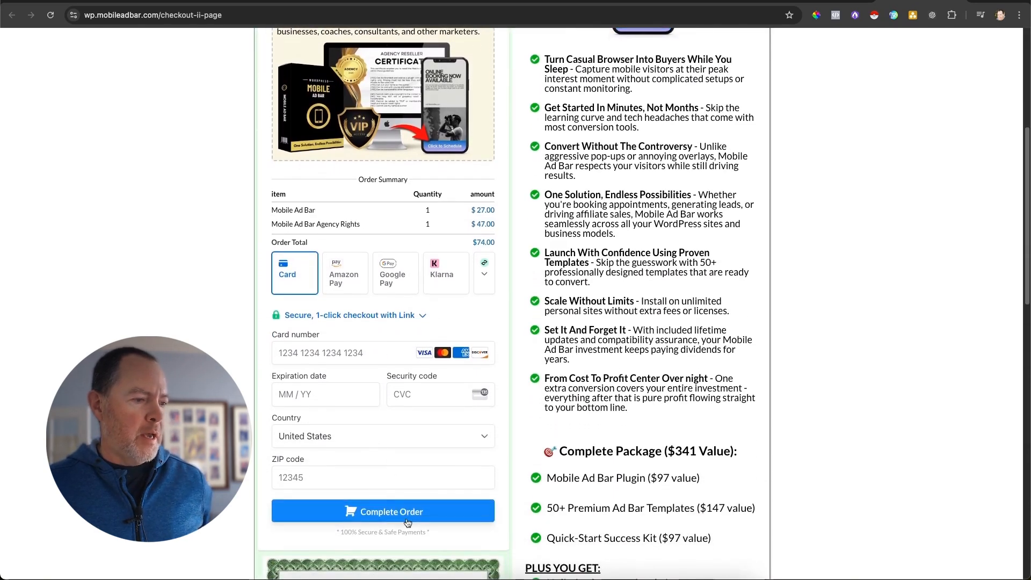
scroll(479, 163, up, 6)
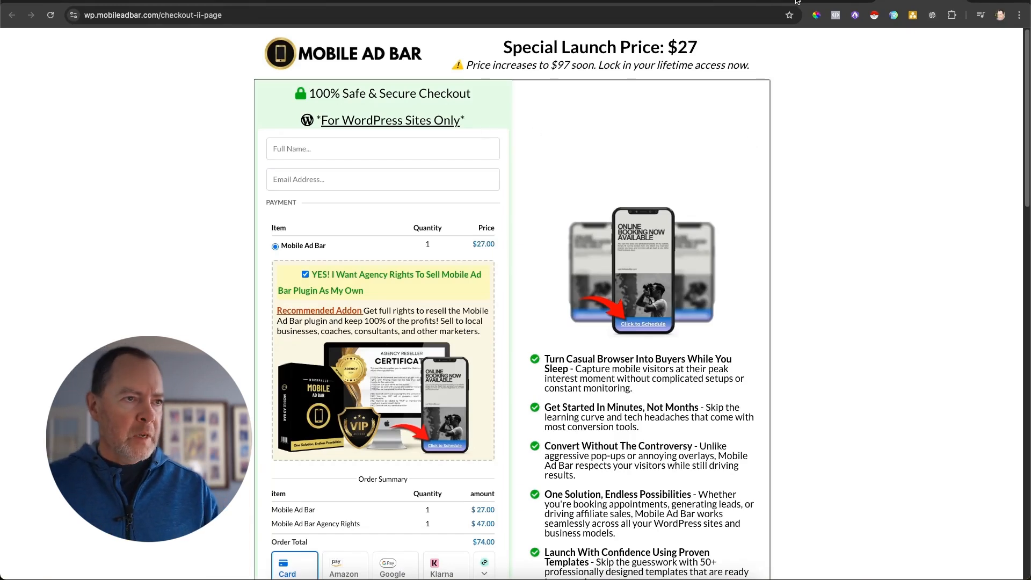
Switch to the Mobile Ad Bar Checkout funnel in GoHighLevel and open the Example checkout step in the page builder.
click(745, 0)
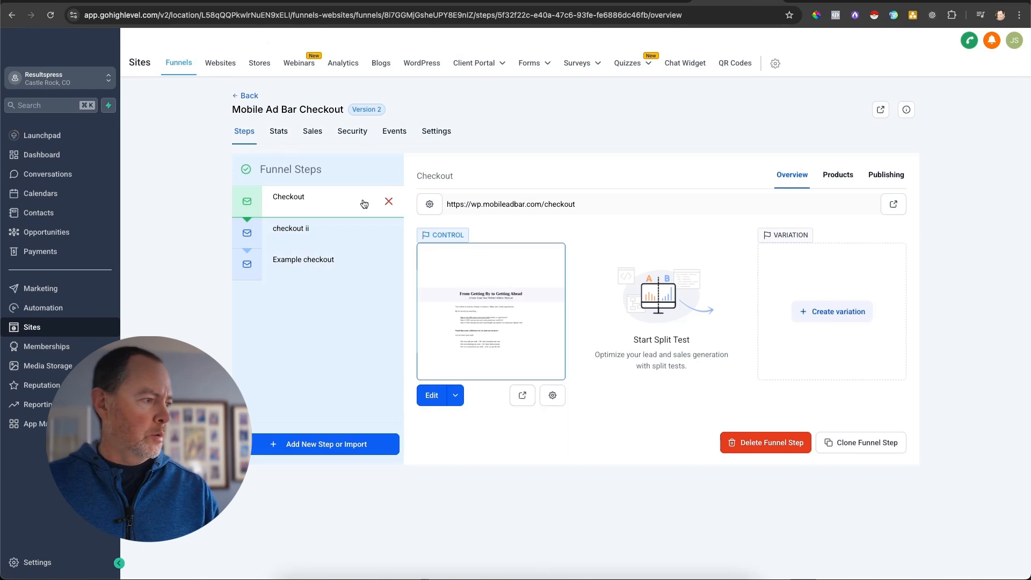
click(293, 260)
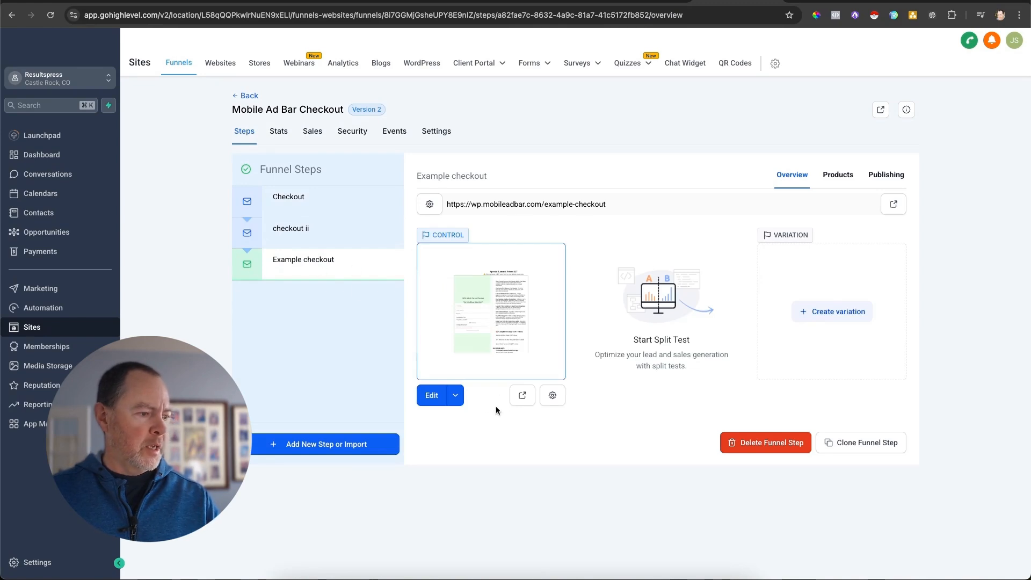
click(431, 396)
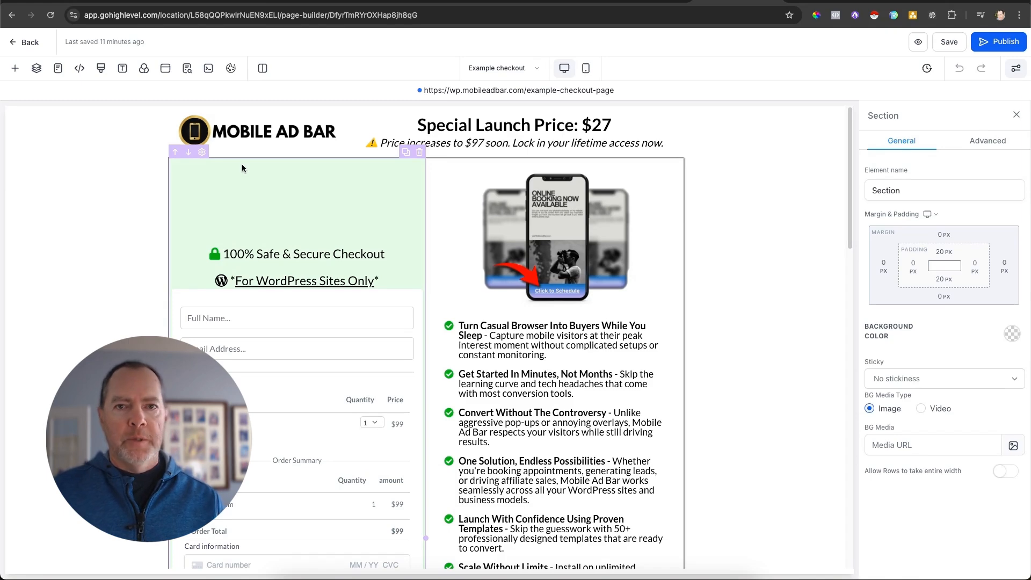
Preview the checkout page in mobile mode, compare it with desktop, and examine how the order form, guarantee and testimonials stack.
click(586, 67)
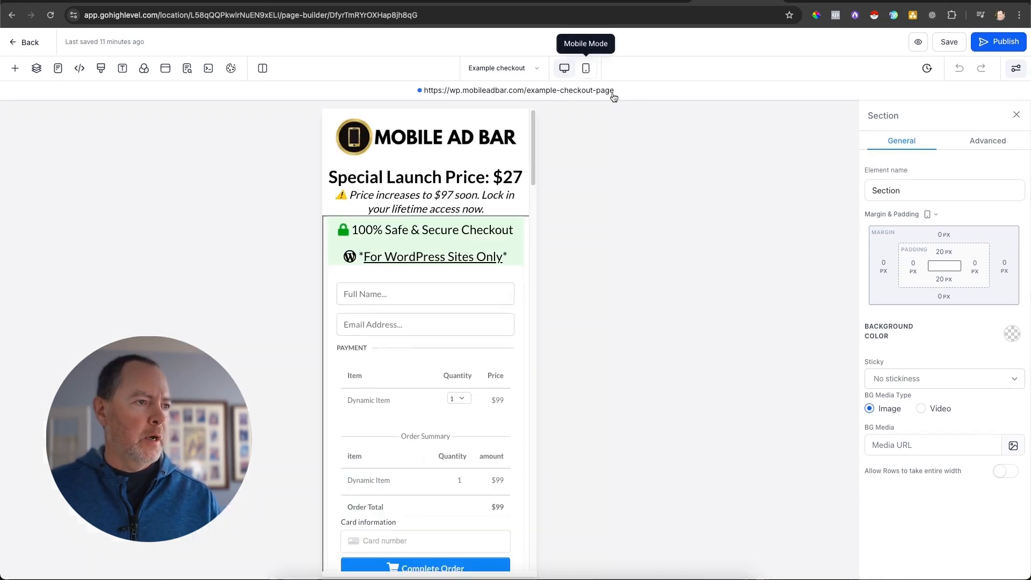
scroll(405, 191, down, 5)
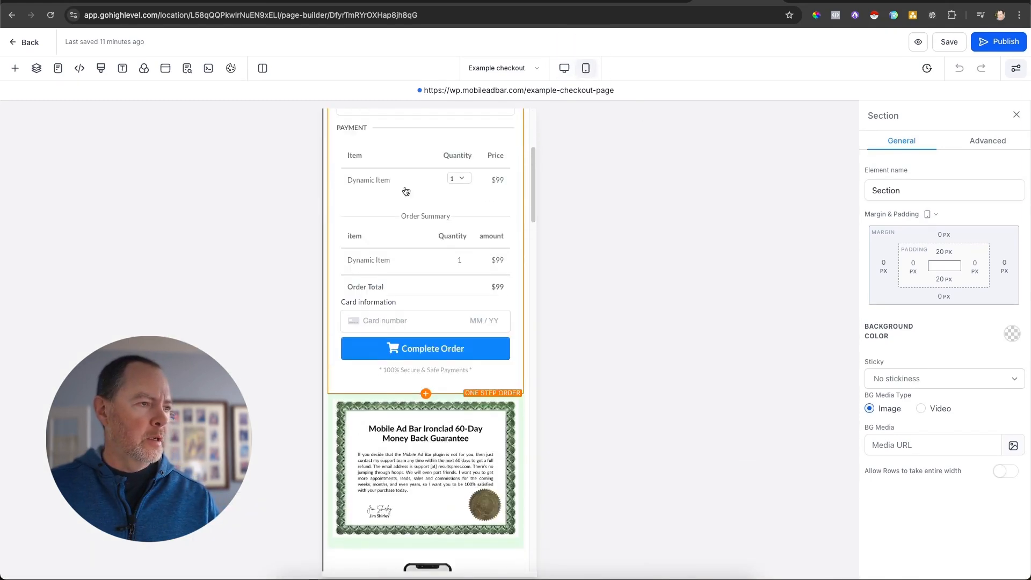
scroll(406, 191, up, 2)
click(564, 68)
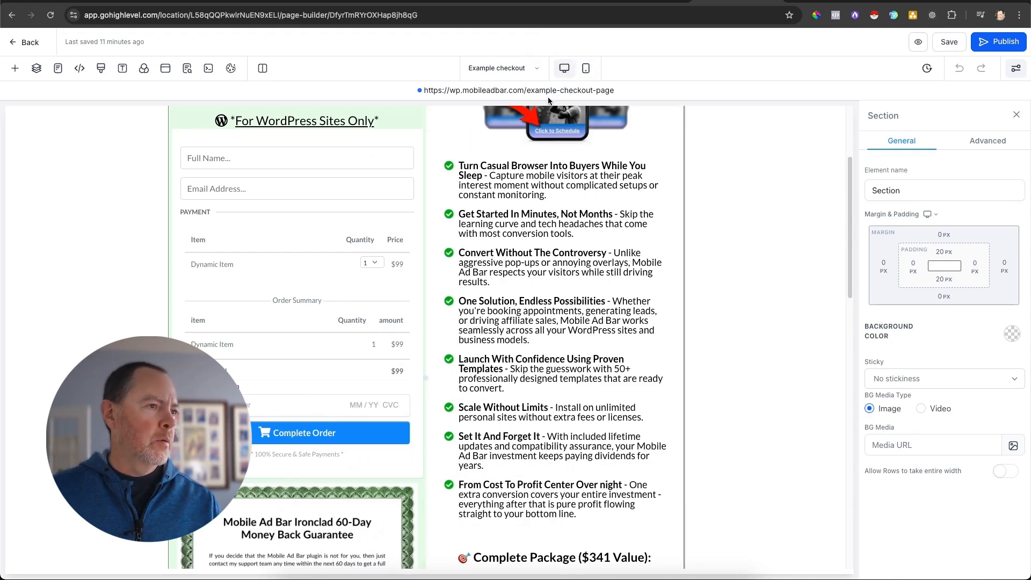
click(585, 68)
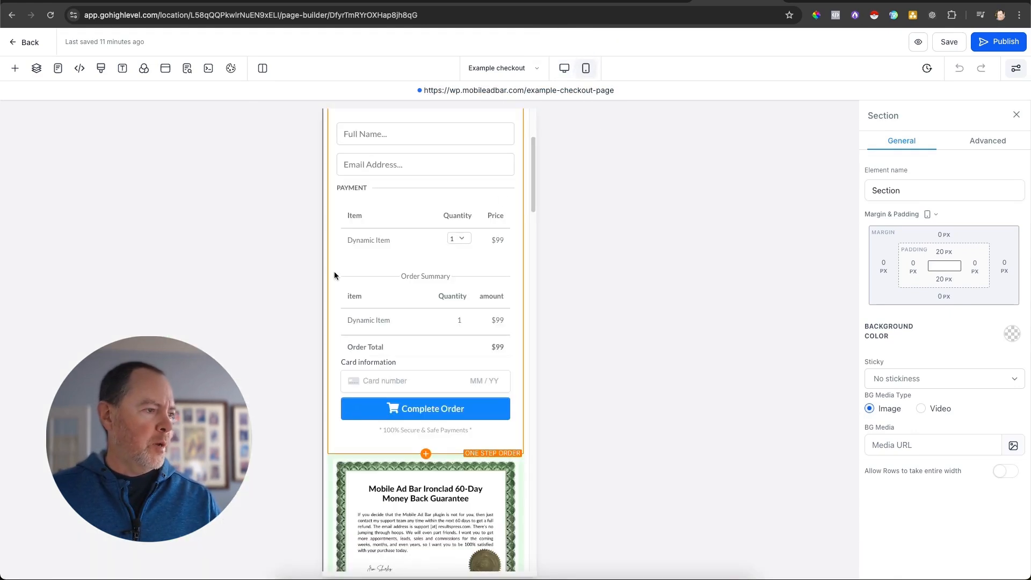
scroll(334, 271, up, 3)
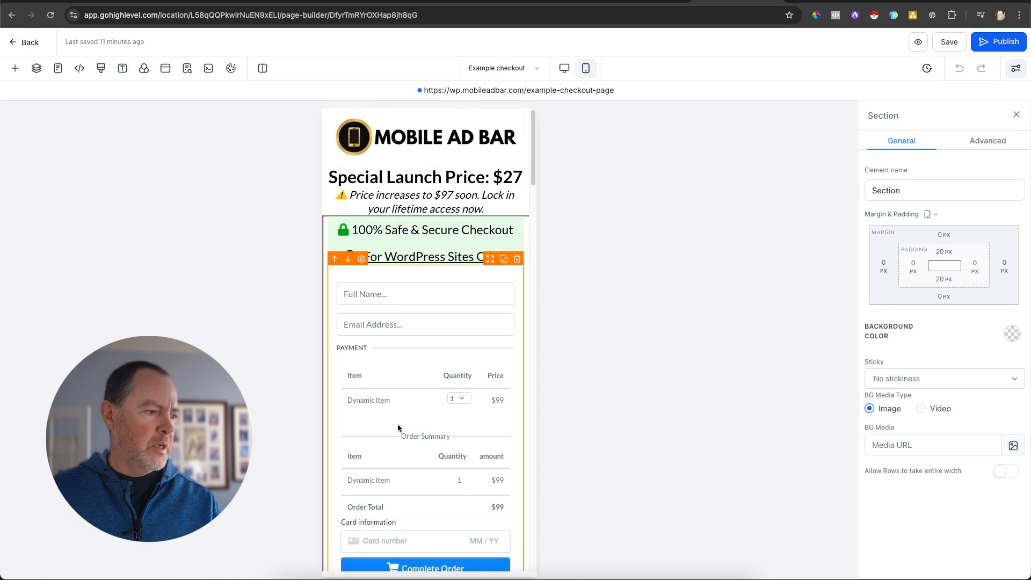
scroll(400, 440, down, 10)
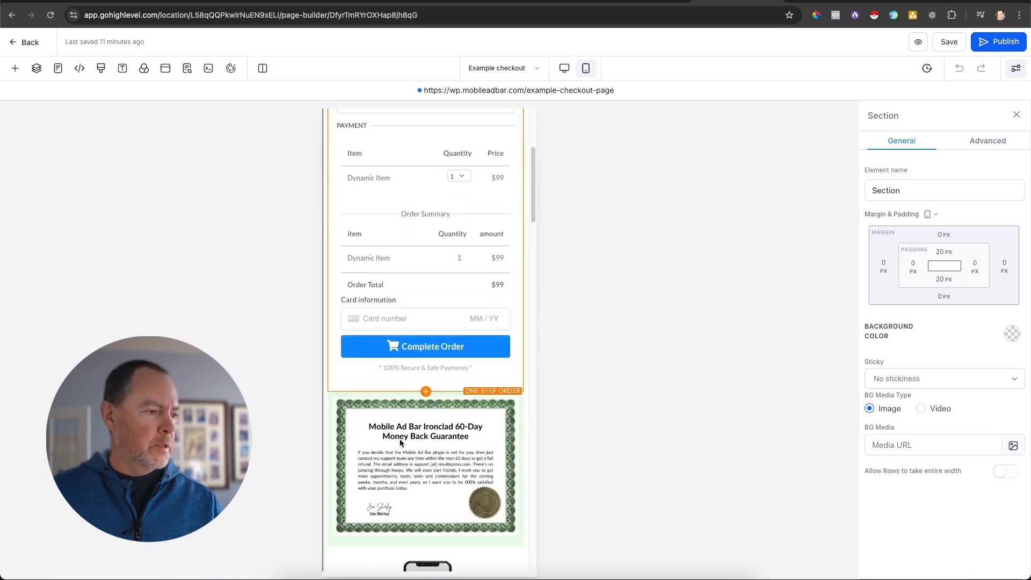
scroll(400, 440, down, 10)
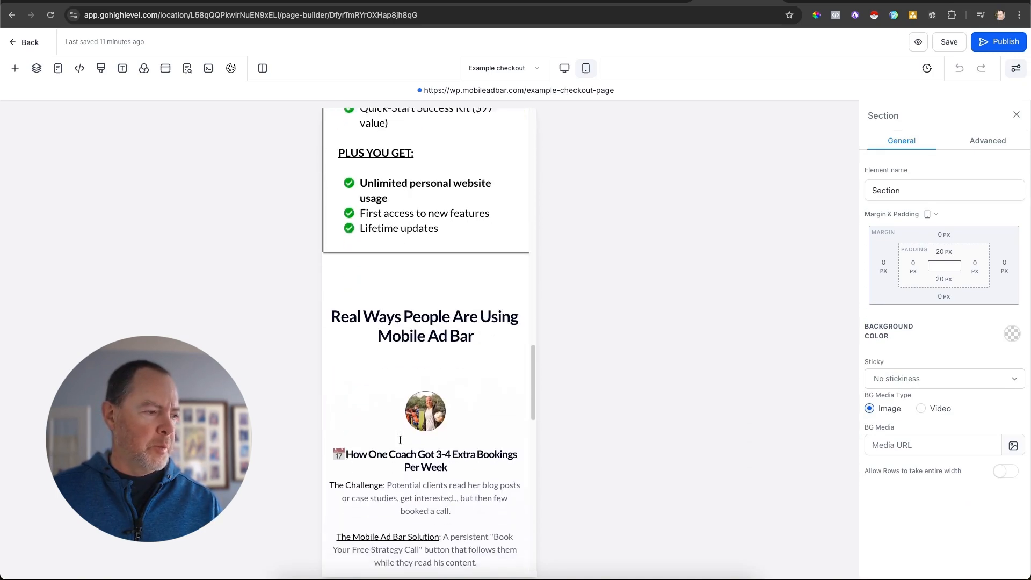
scroll(401, 440, down, 3)
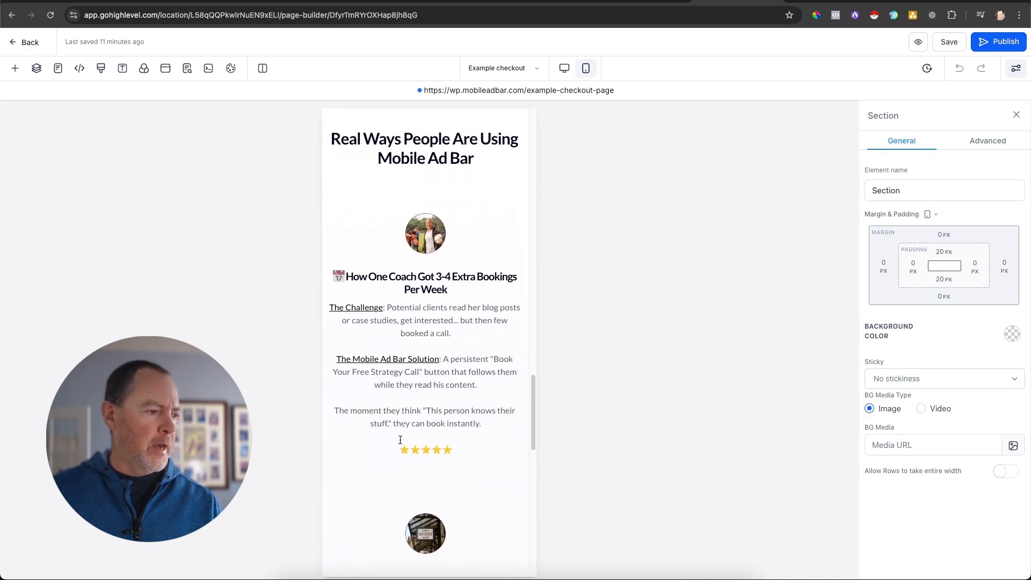
Return to desktop mode and examine the two-column checkout layout, from the header and order form to the customer examples.
click(564, 68)
scroll(552, 243, up, 8)
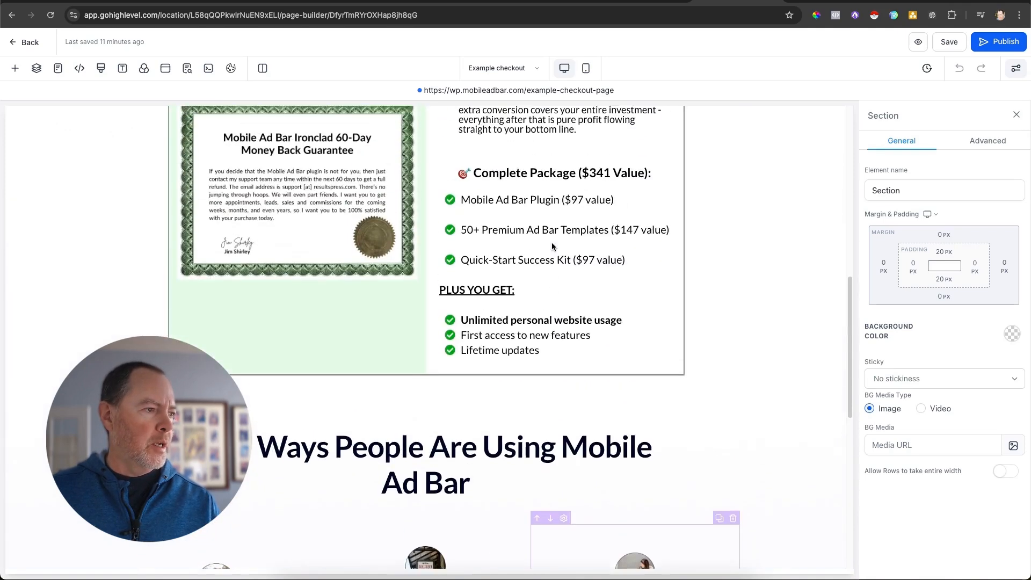
scroll(552, 246, up, 7)
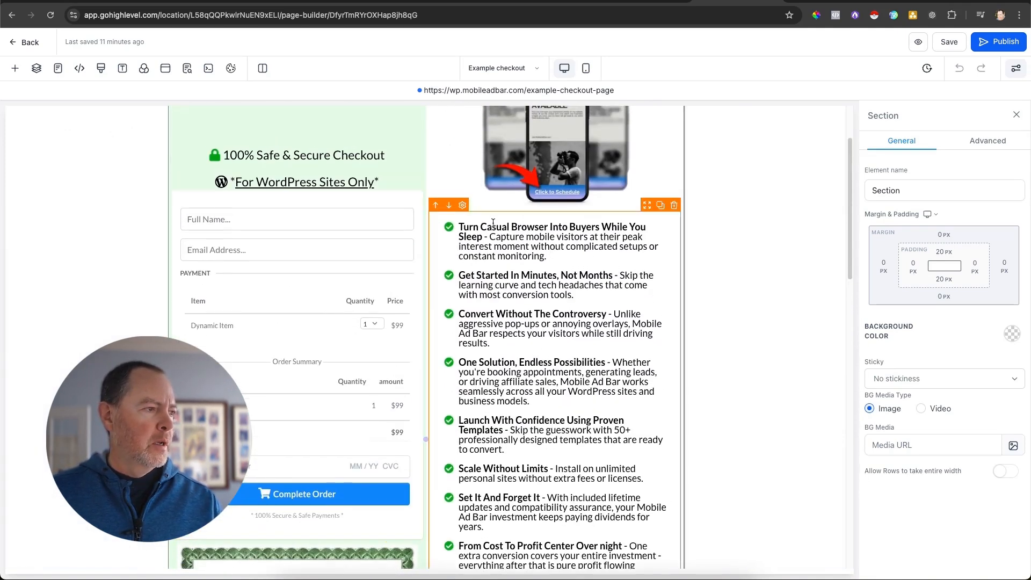
scroll(493, 223, up, 2)
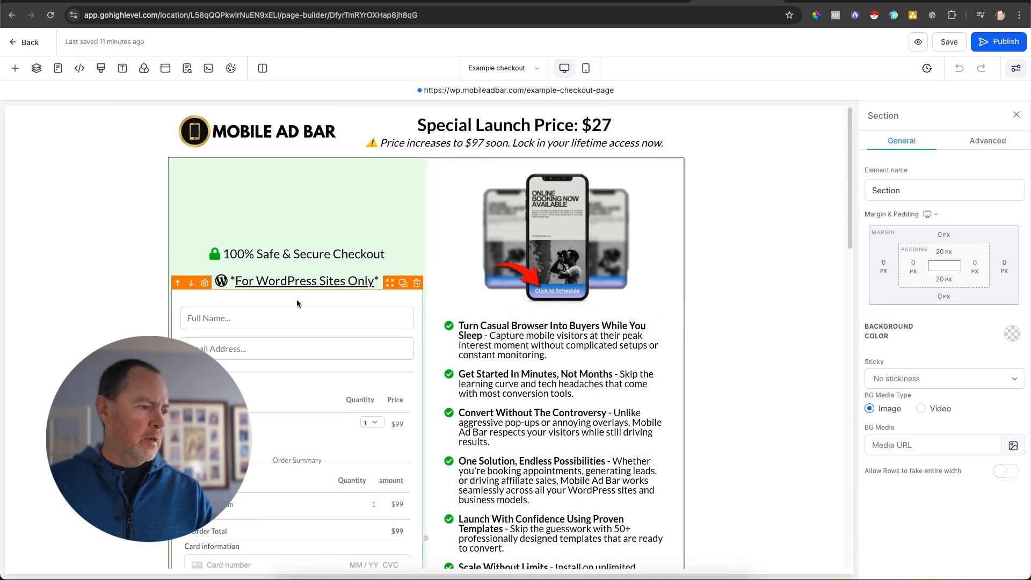
scroll(533, 335, down, 8)
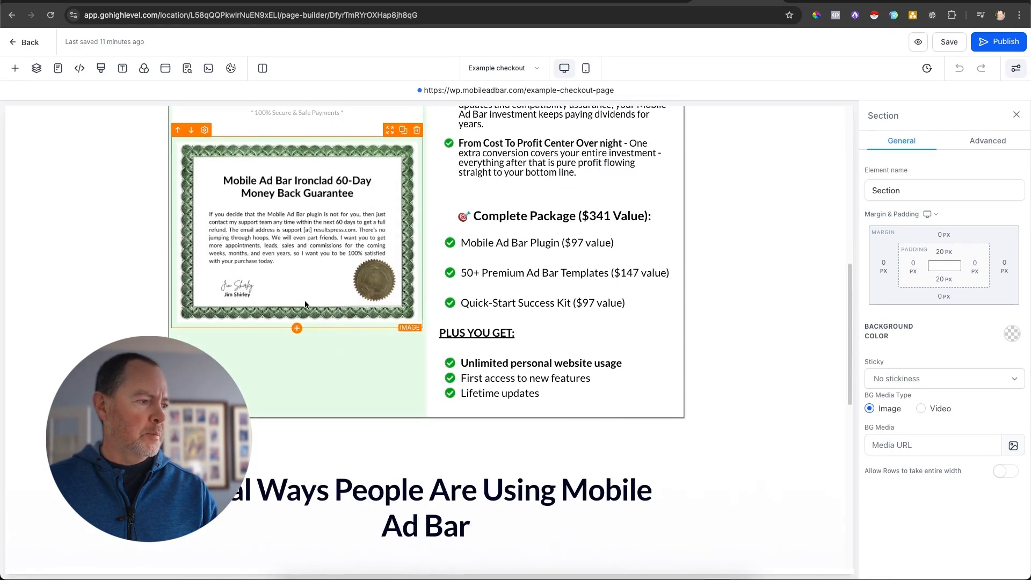
scroll(301, 298, up, 6)
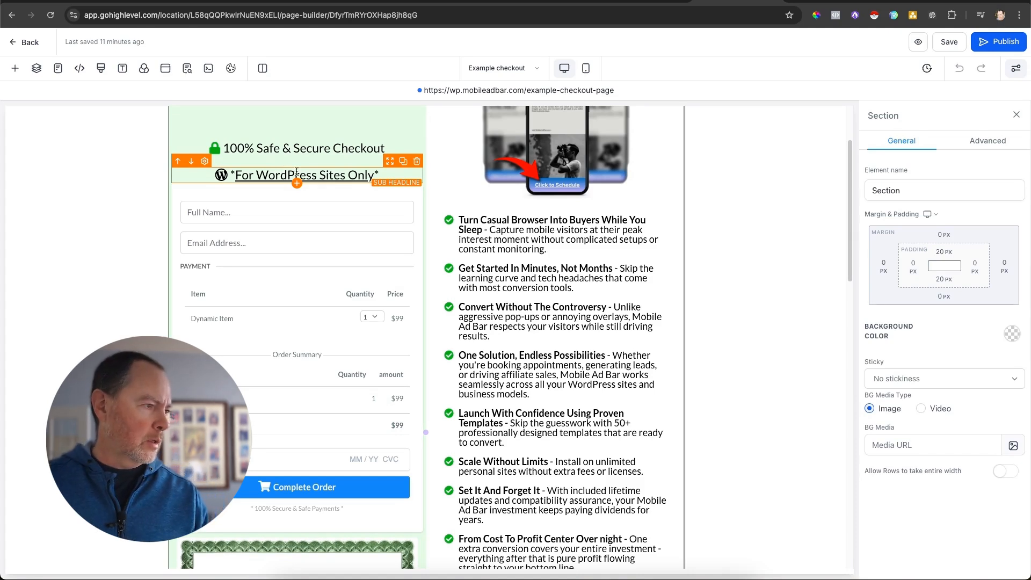
scroll(304, 177, up, 2)
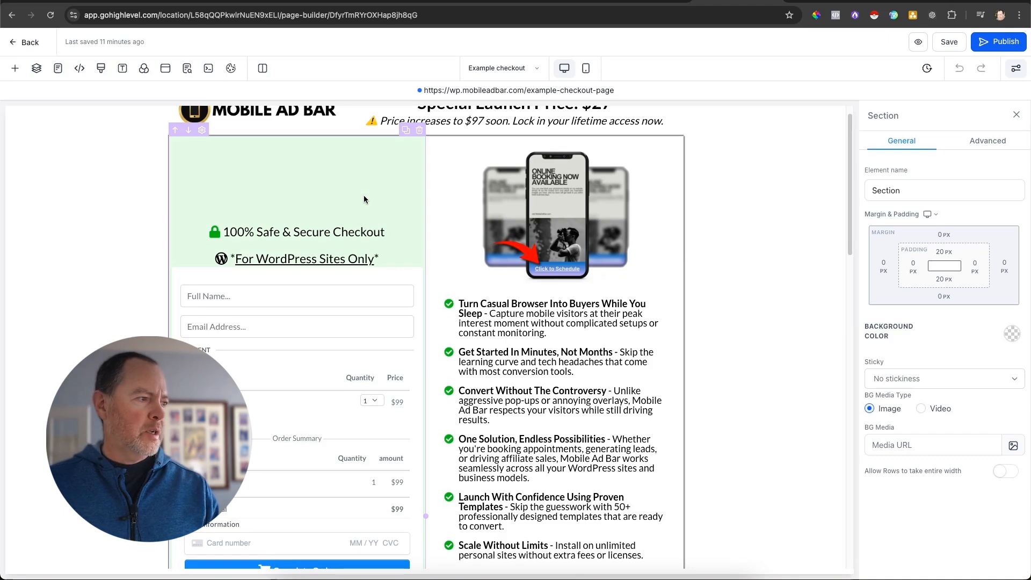
scroll(447, 227, down, 5)
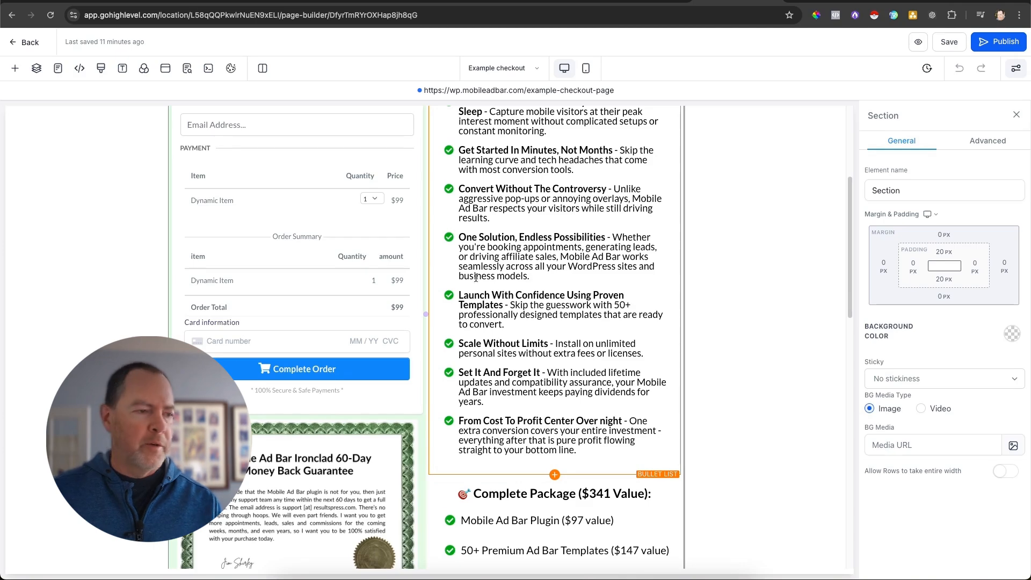
scroll(533, 275, down, 4)
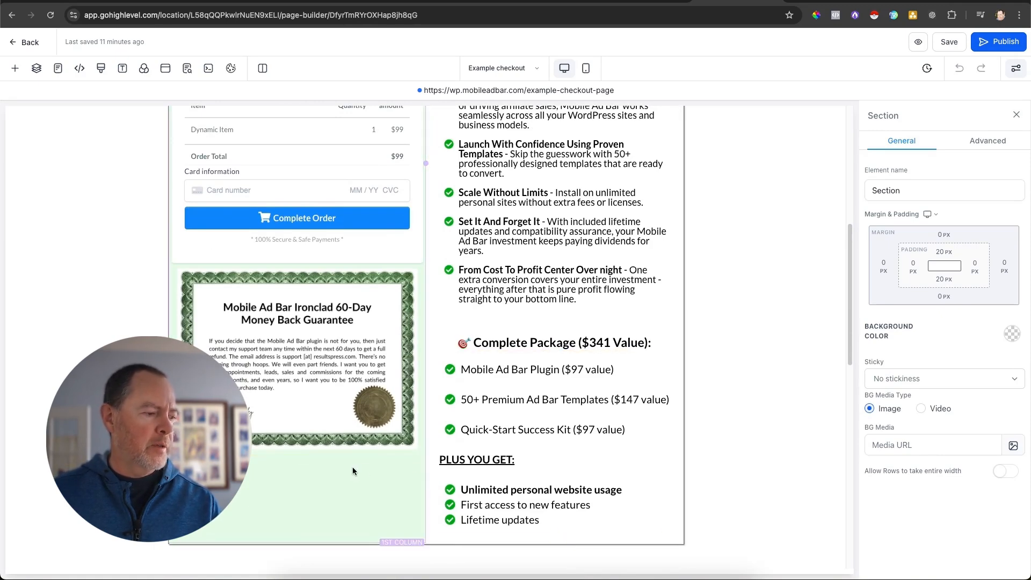
scroll(464, 355, down, 8)
scroll(464, 356, down, 2)
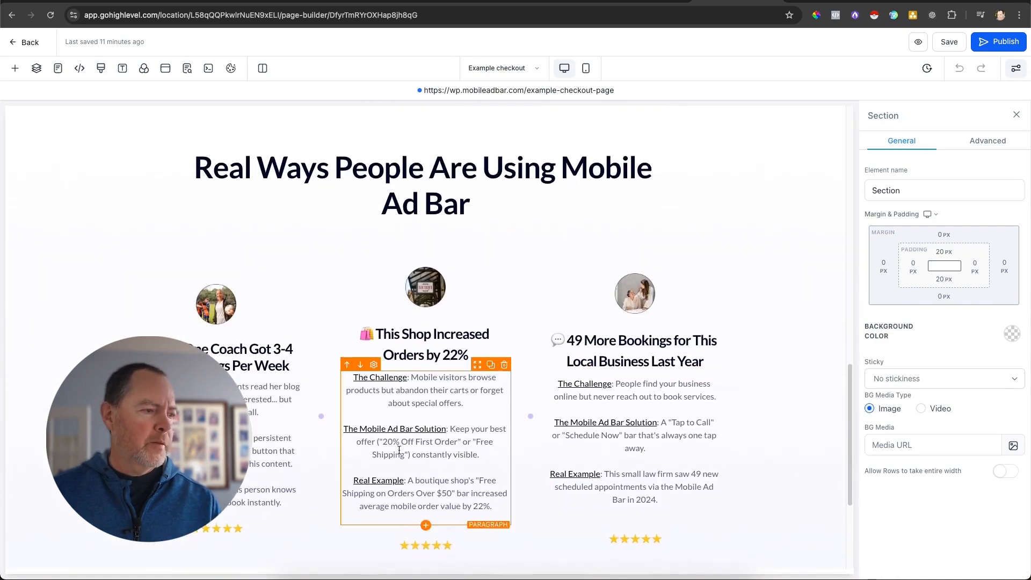
scroll(589, 307, up, 6)
scroll(588, 306, up, 12)
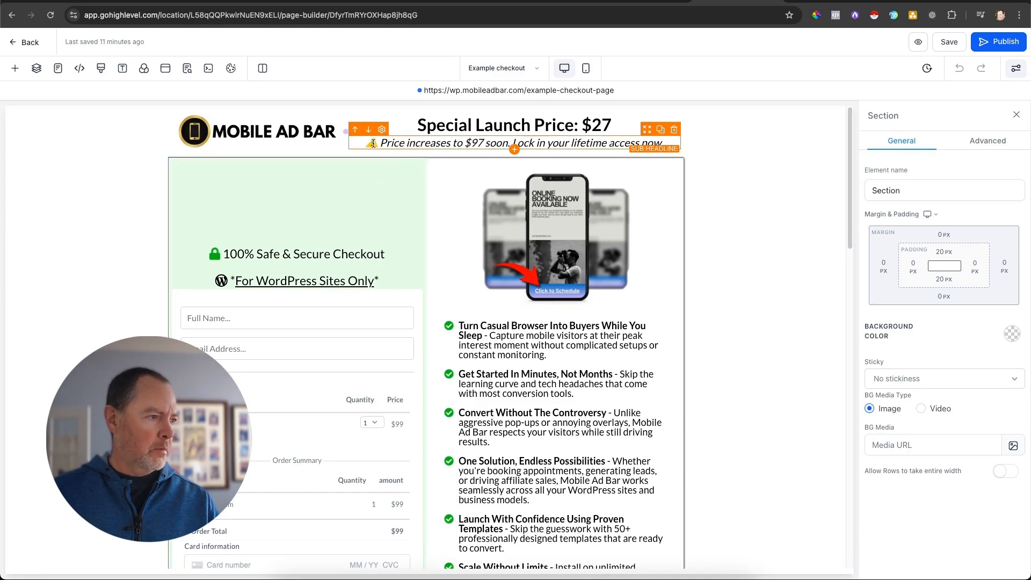
Insert a new section with a 2 Column row between the checkout section and the Real Ways People Are Using Mobile Ad Bar heading.
scroll(357, 235, down, 5)
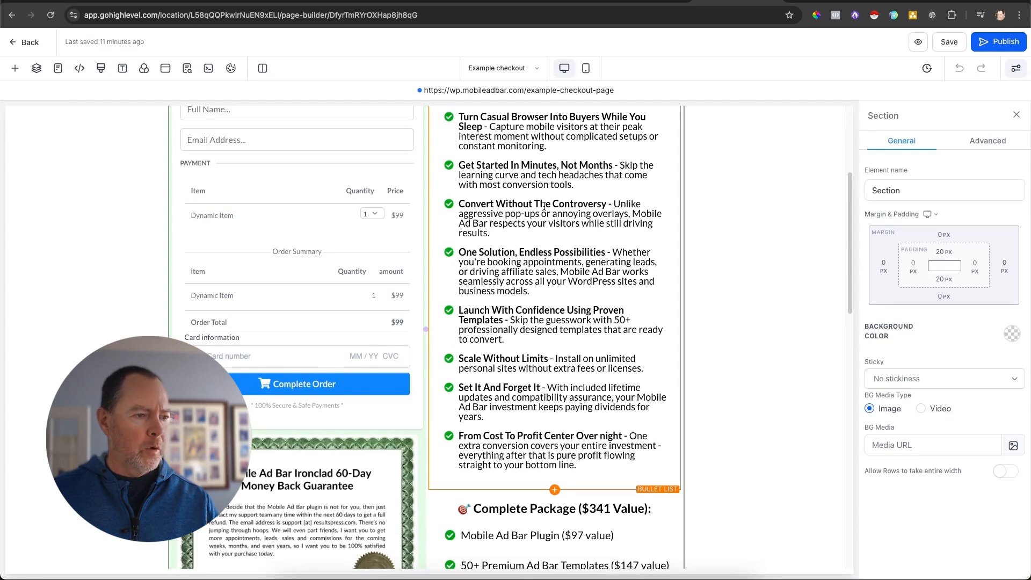
scroll(543, 206, down, 7)
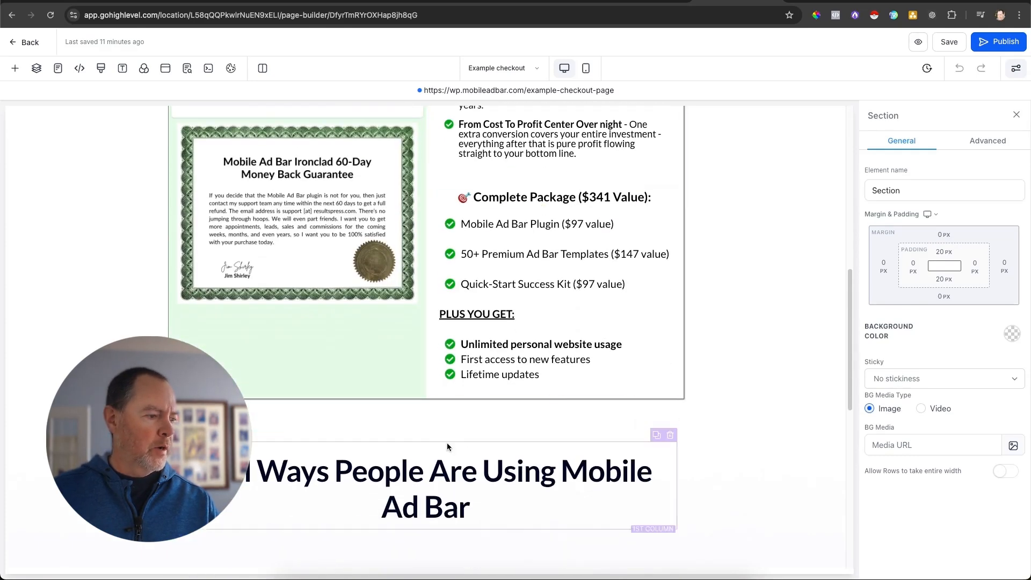
click(426, 411)
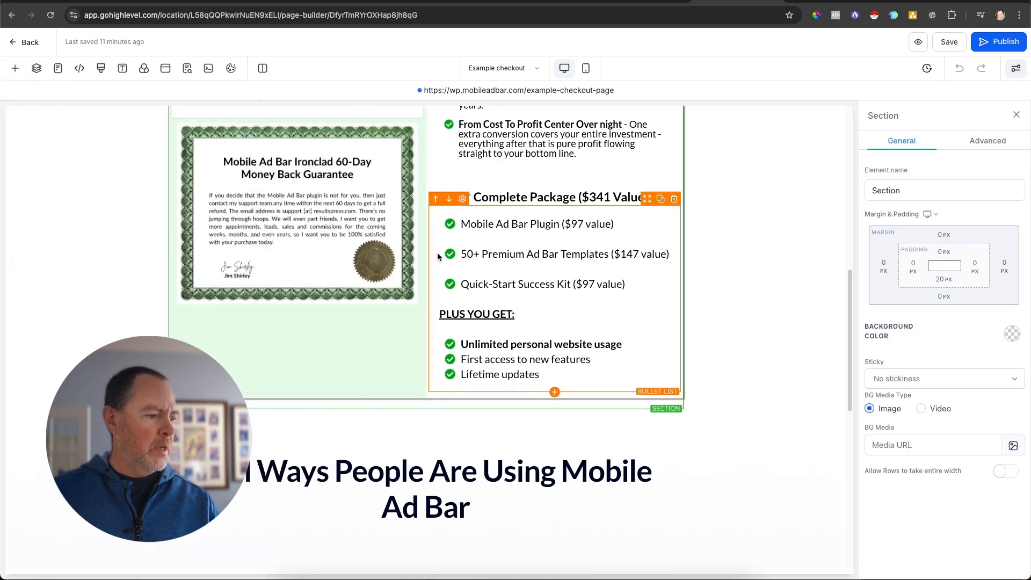
click(426, 267)
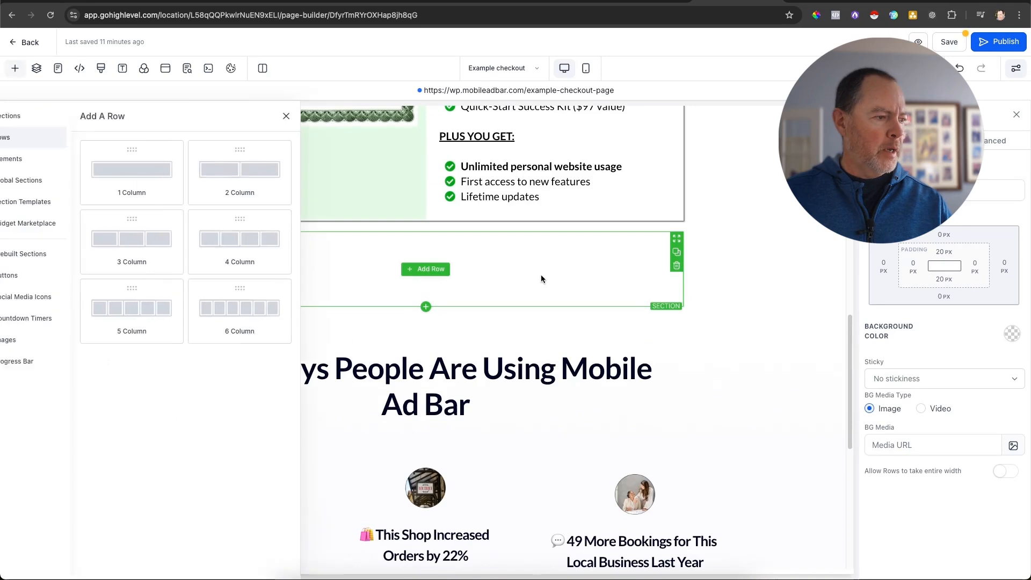
click(276, 166)
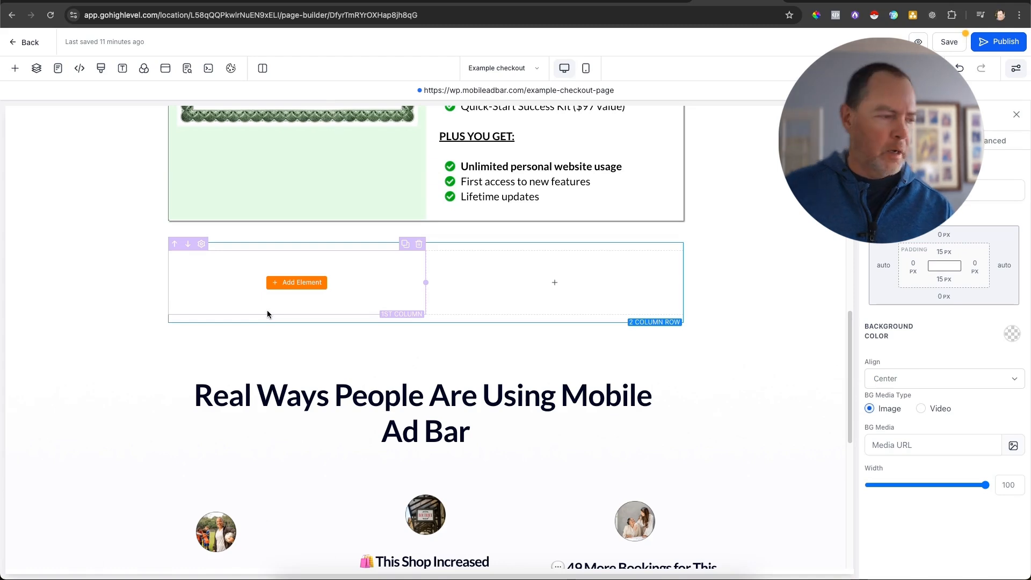
Add a Headline element to the new row's first column and an Image element to its second column.
click(286, 283)
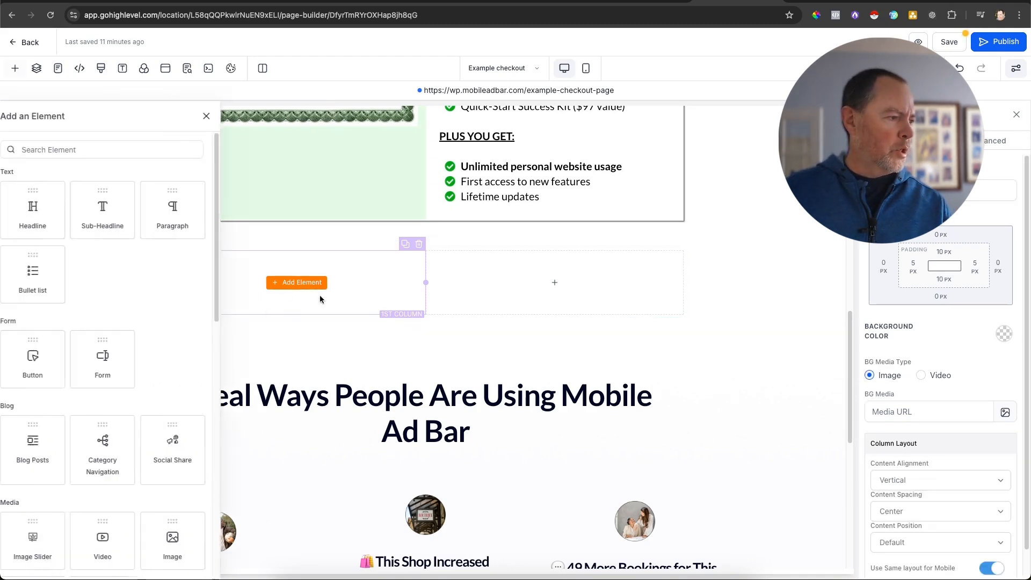
click(155, 223)
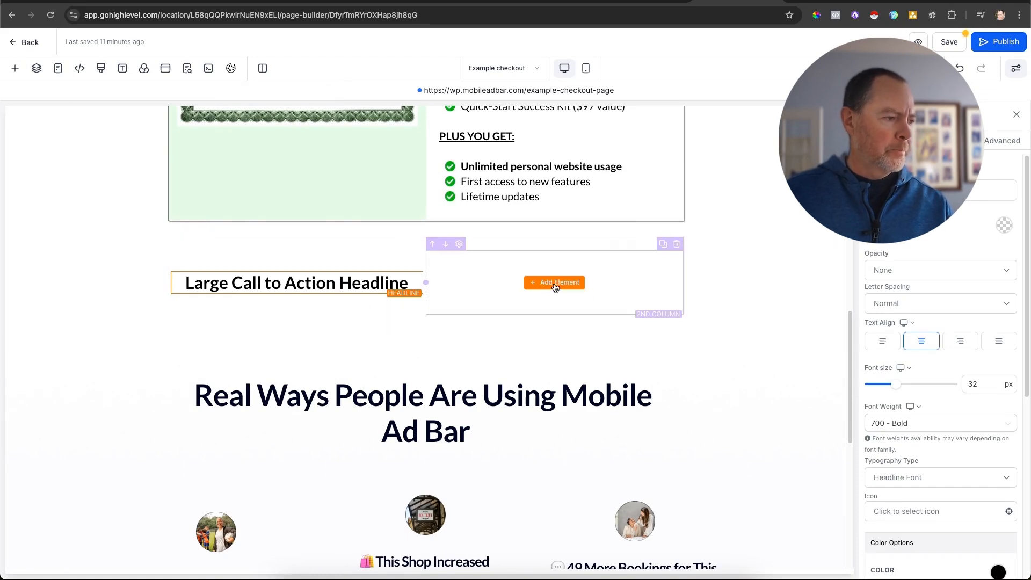
click(556, 283)
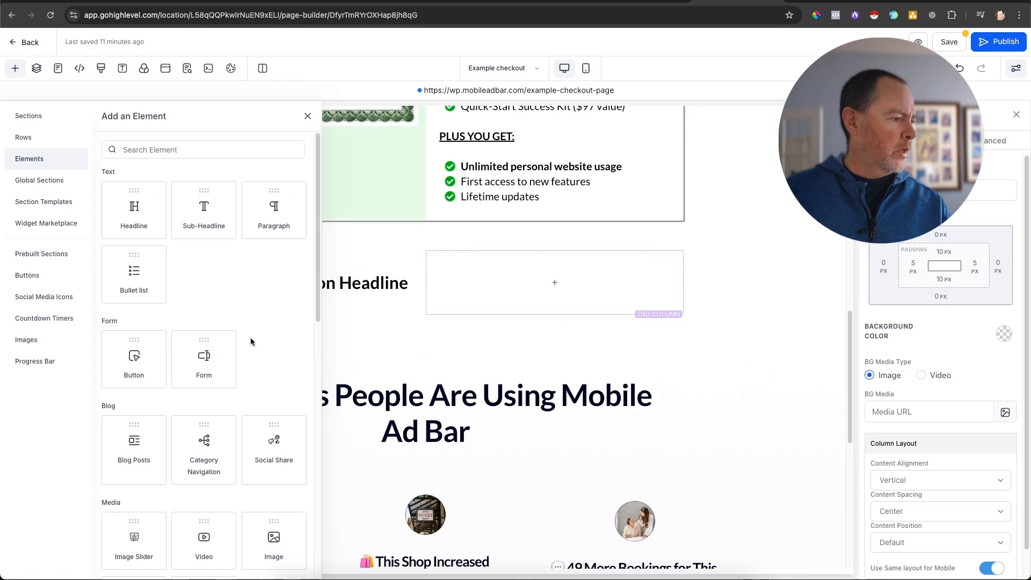
scroll(253, 414, down, 3)
drag(272, 403, 548, 278)
Add a Sub-Headline element directly below the Large Call to Action Headline in the new row's first column.
scroll(530, 257, up, 15)
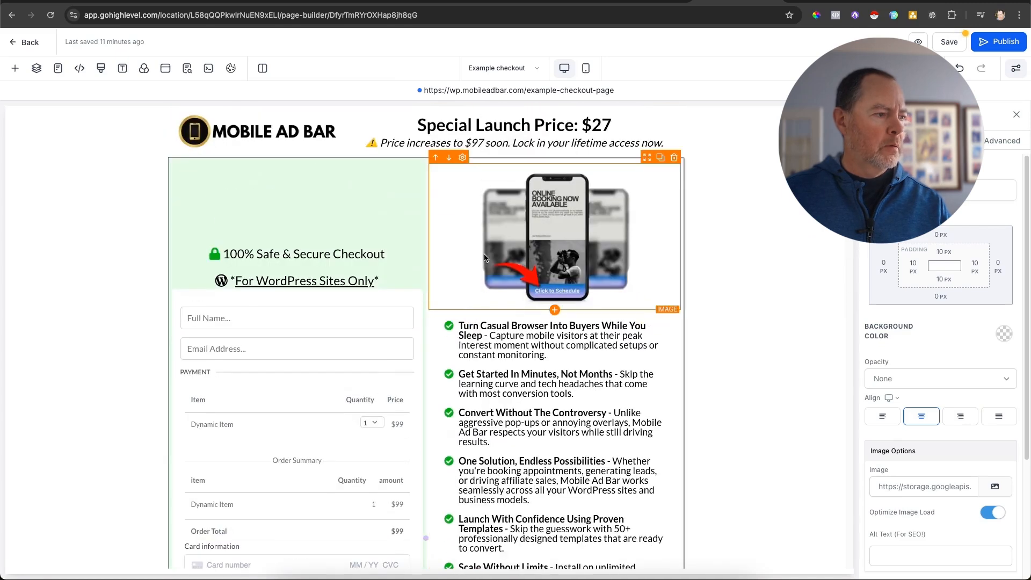
scroll(651, 240, down, 3)
scroll(652, 239, down, 12)
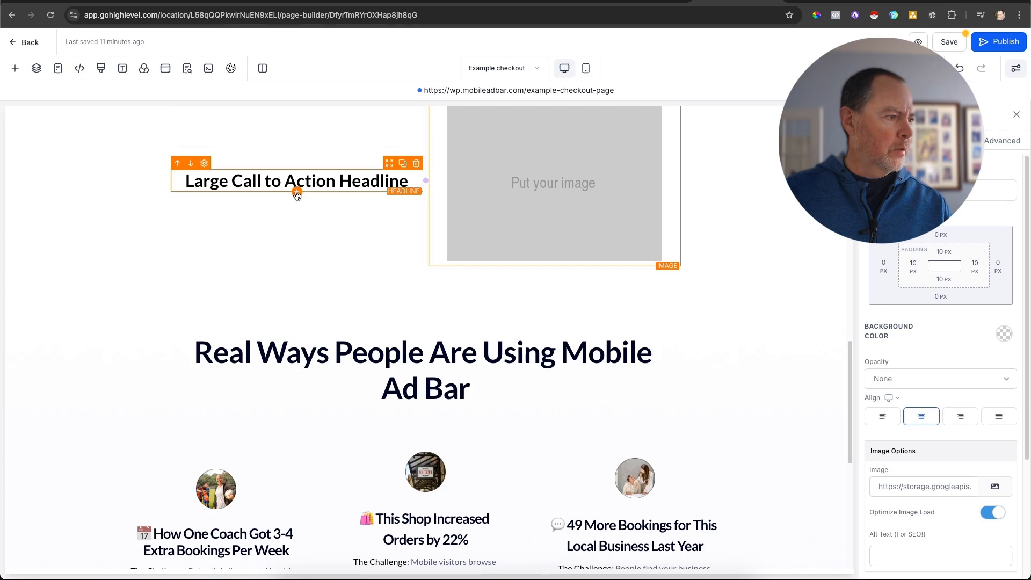
click(296, 193)
scroll(240, 341, up, 3)
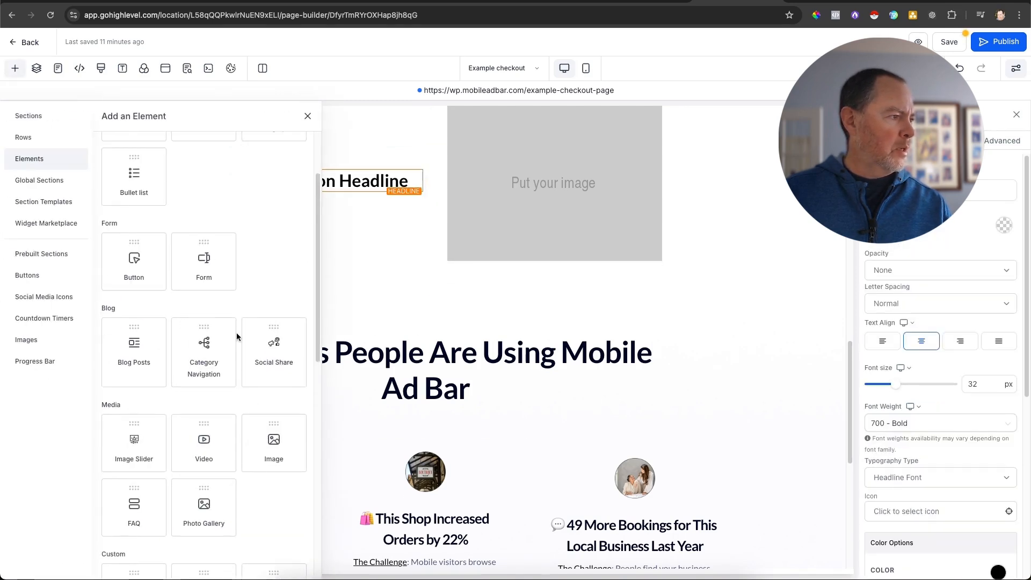
drag(232, 232, 361, 268)
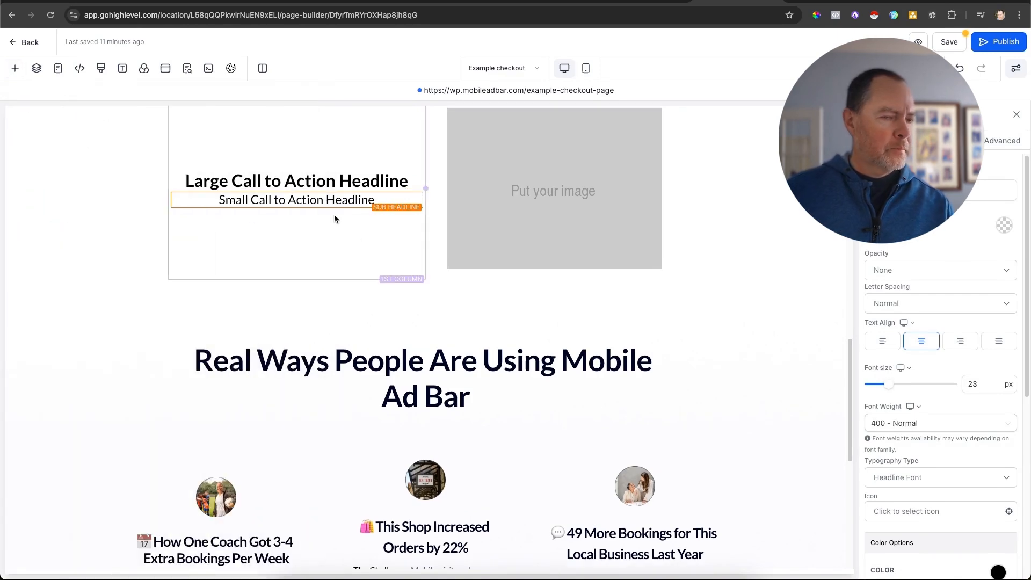
Add a Paragraph element below the Small Call to Action Headline and delete its placeholder text.
click(297, 209)
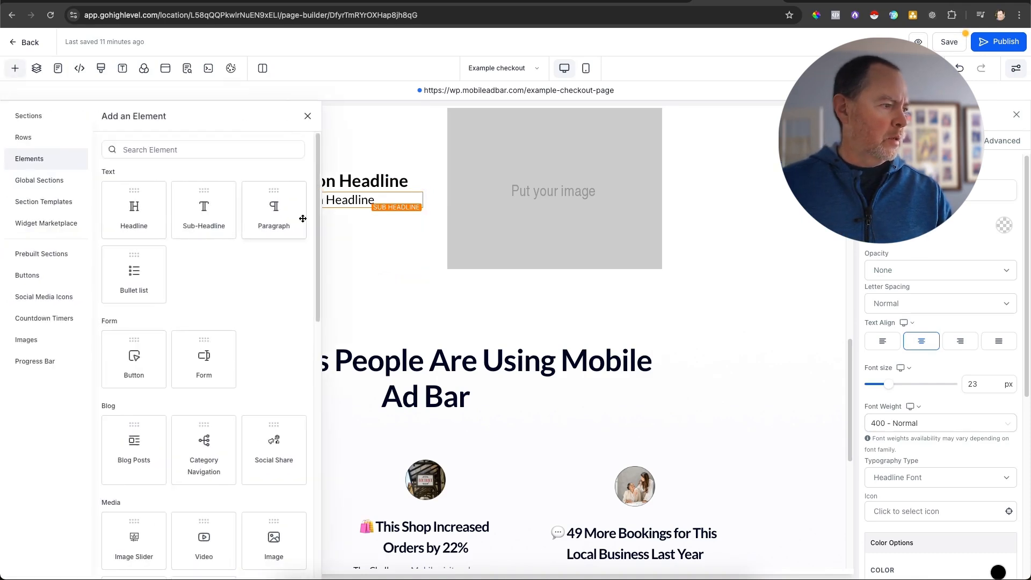
click(283, 222)
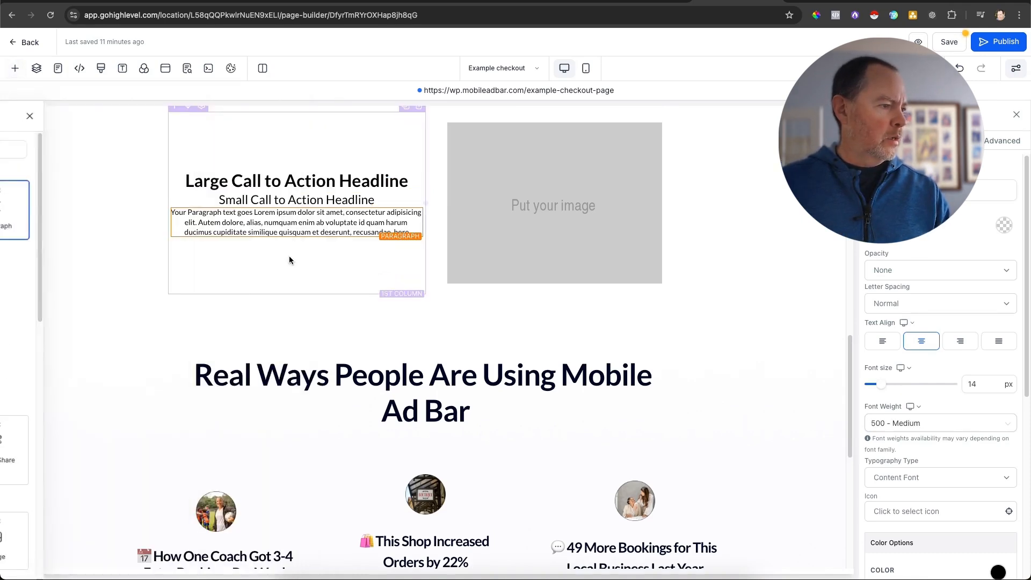
triple_click(304, 226)
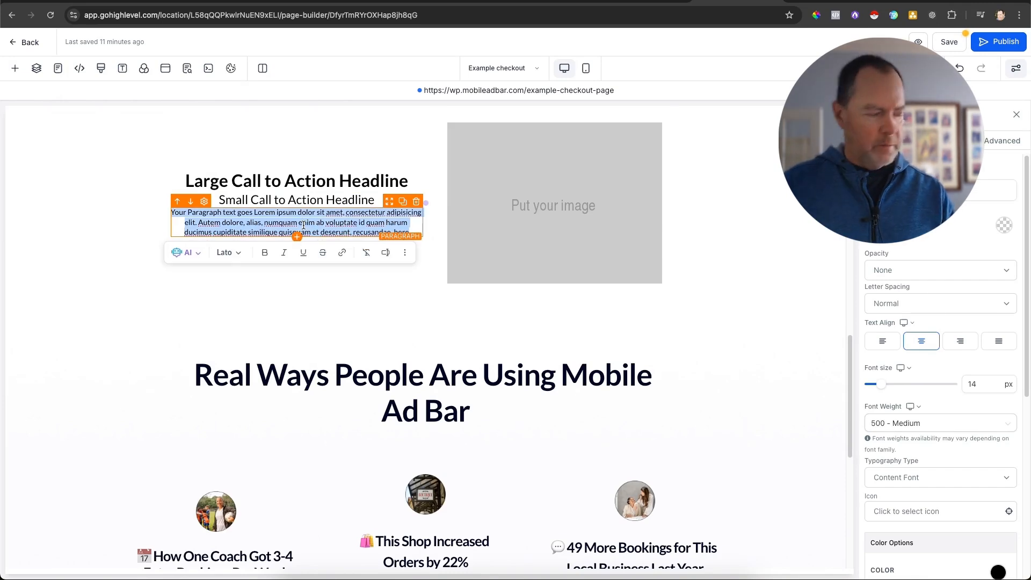
key(BackSpace)
click(296, 234)
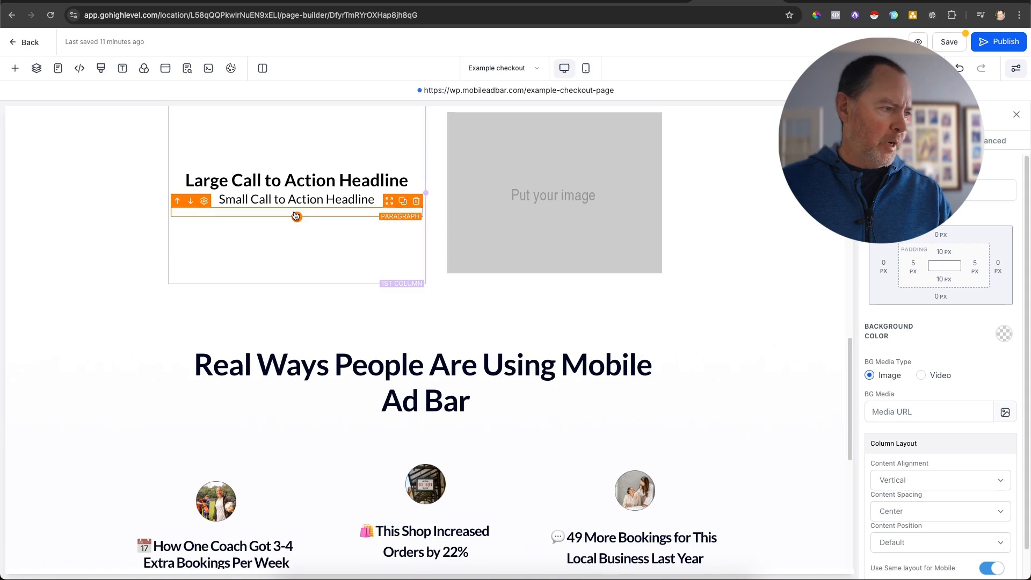
Add a 2 Step Order element below the empty paragraph in the new row's first column.
click(297, 217)
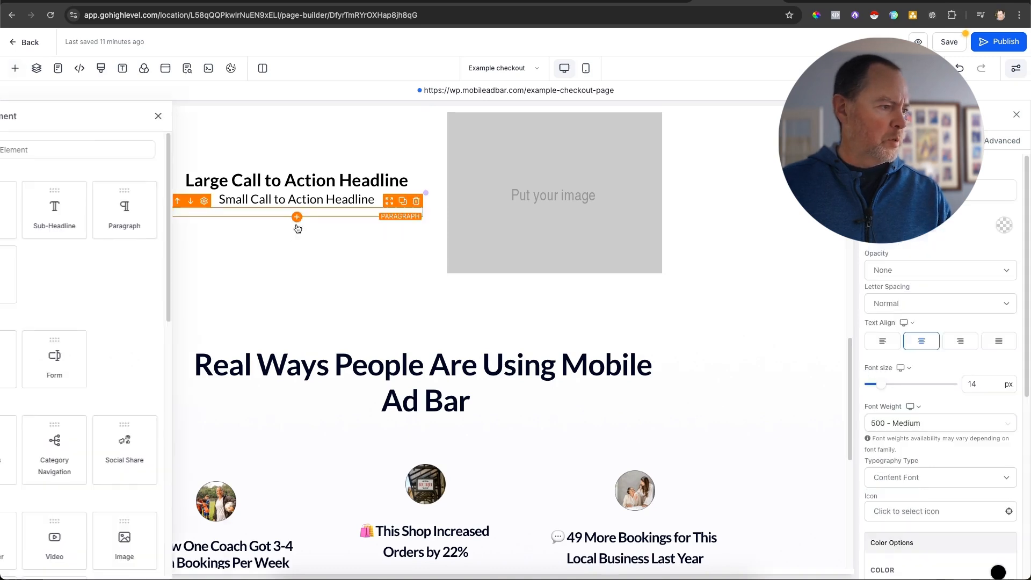
scroll(225, 240, down, 10)
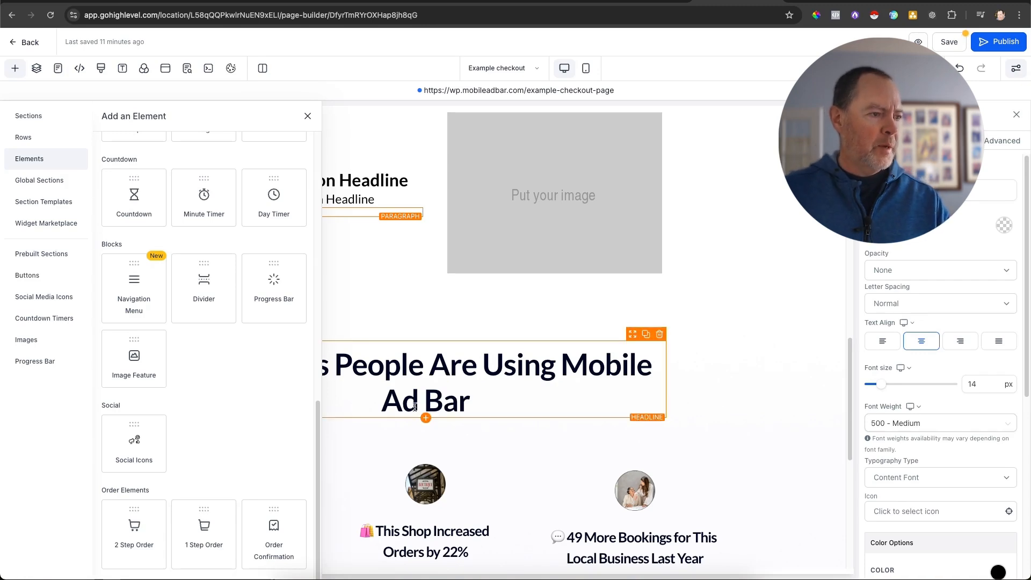
scroll(464, 311, up, 1)
scroll(464, 311, up, 15)
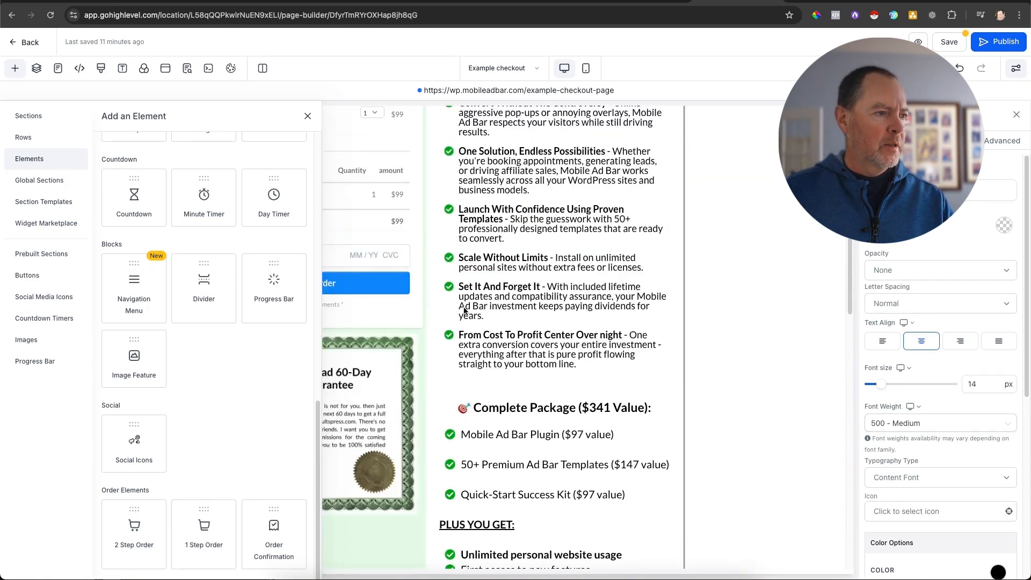
scroll(466, 311, down, 2)
scroll(464, 311, down, 7)
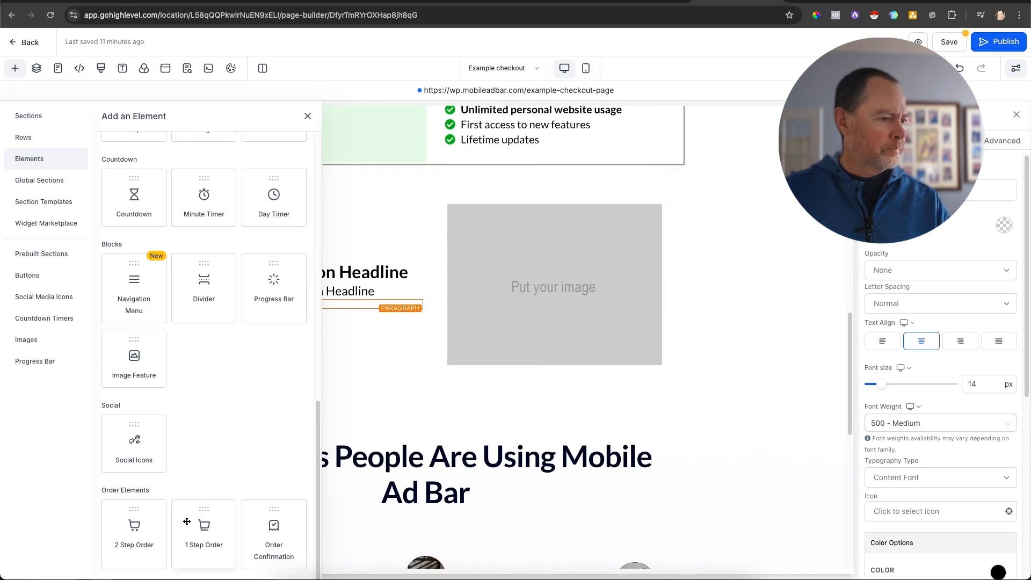
drag(135, 529, 316, 346)
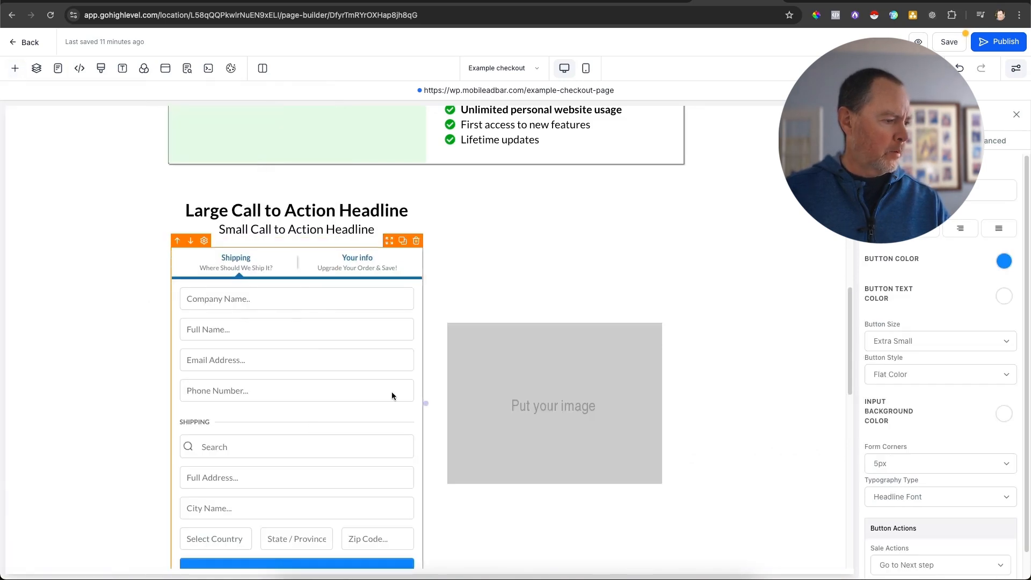
Replace the one-step order form in the green checkout column with a 2 Step Order element below the For WordPress Sites Only line.
scroll(392, 396, down, 4)
scroll(392, 396, up, 4)
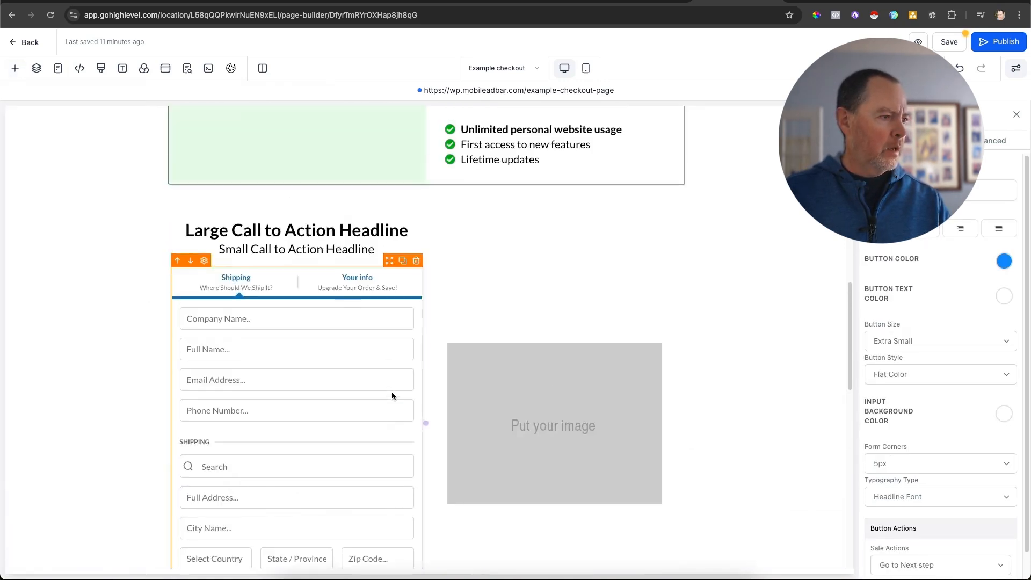
scroll(391, 396, up, 10)
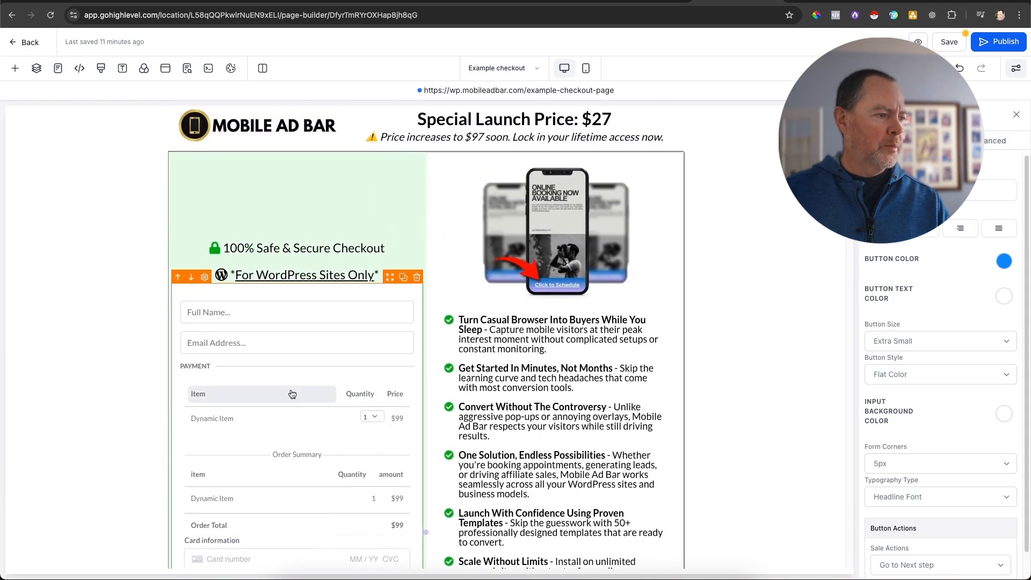
scroll(516, 442, down, 3)
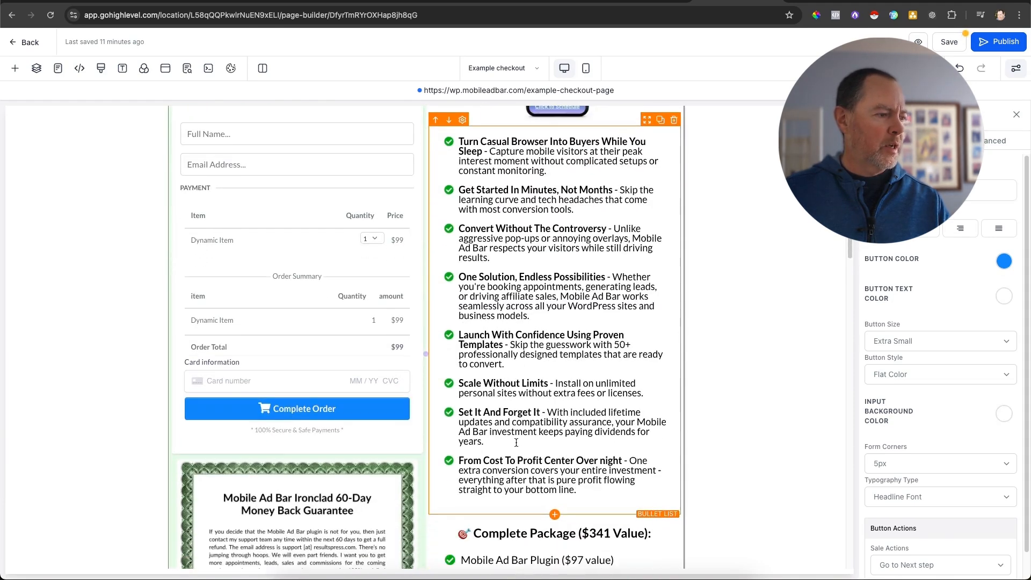
scroll(517, 443, up, 4)
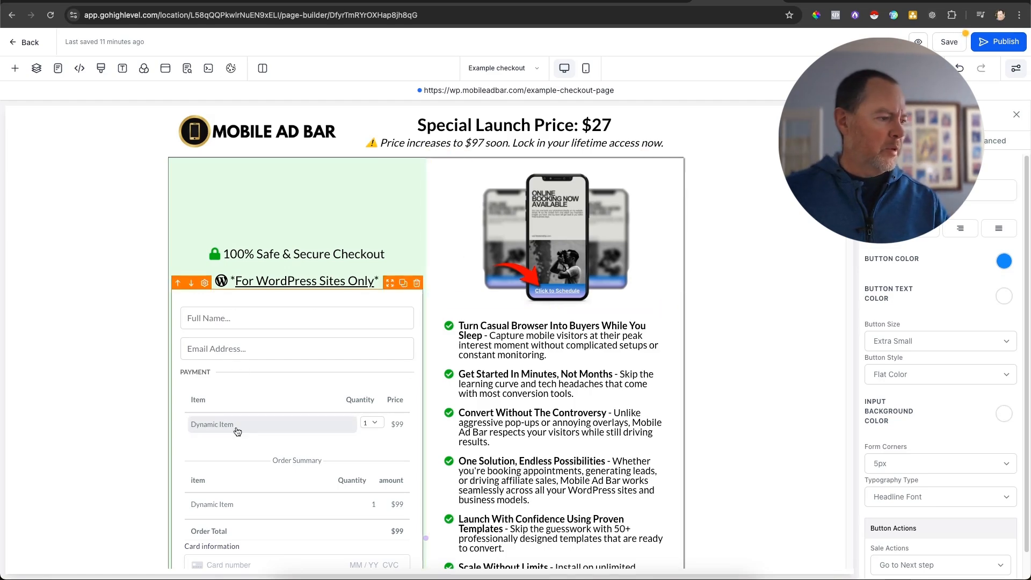
scroll(237, 432, down, 5)
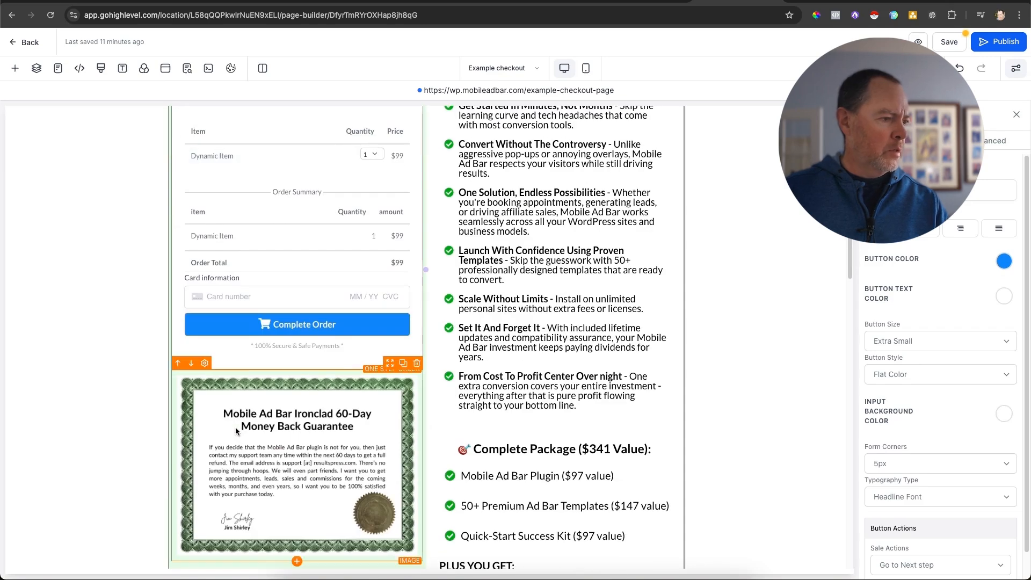
scroll(236, 431, up, 3)
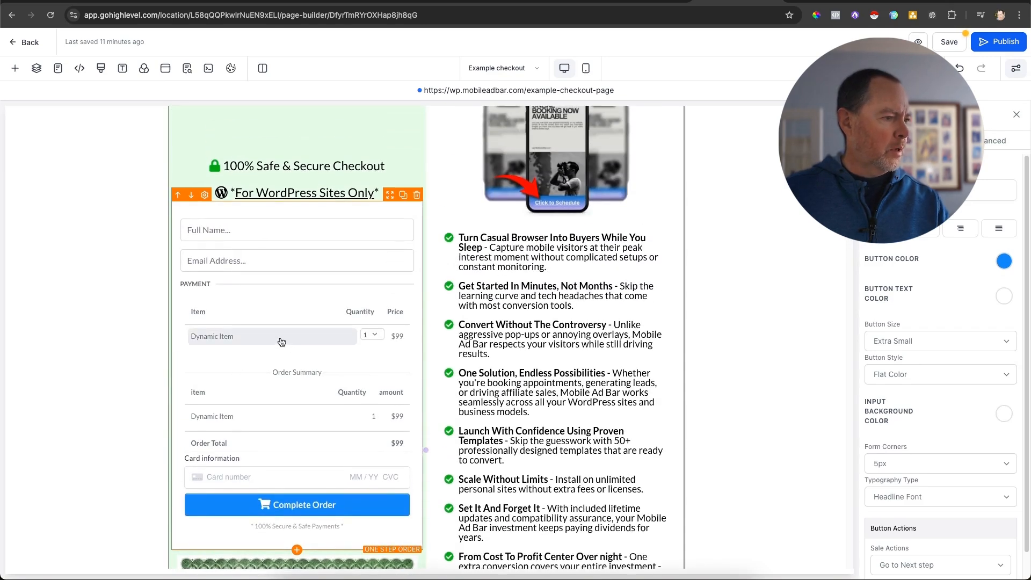
click(417, 196)
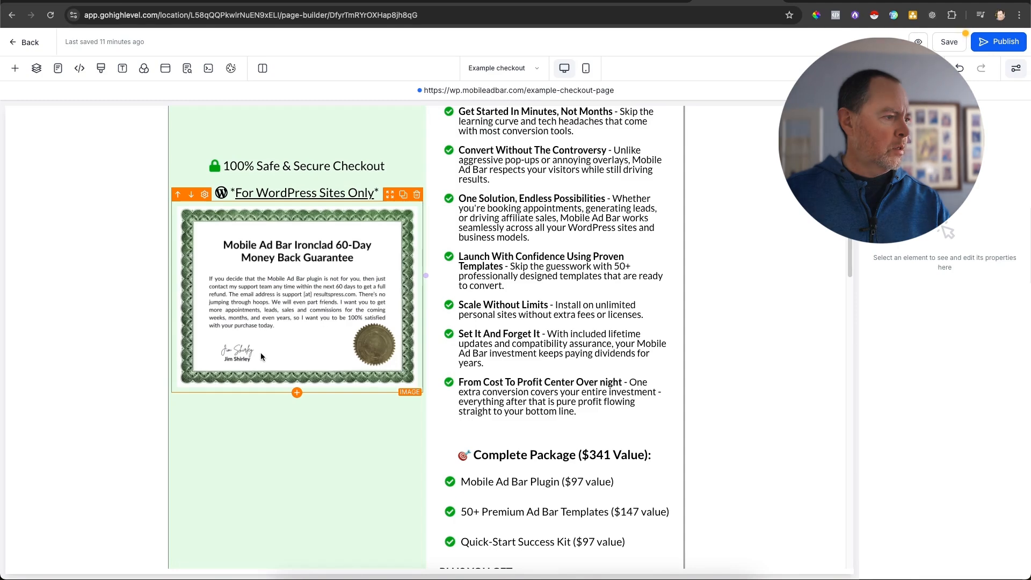
click(297, 201)
scroll(144, 406, down, 1)
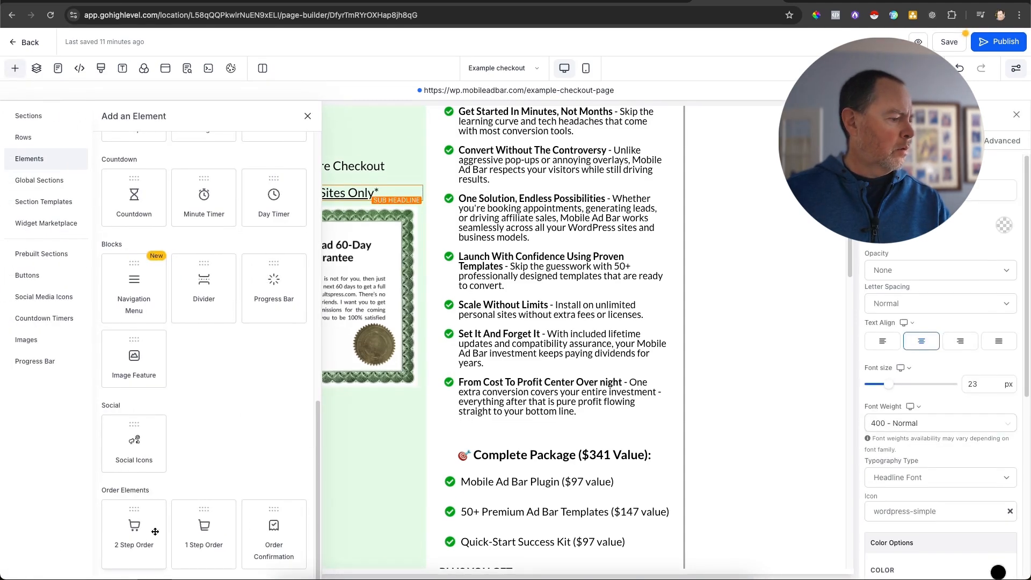
click(133, 529)
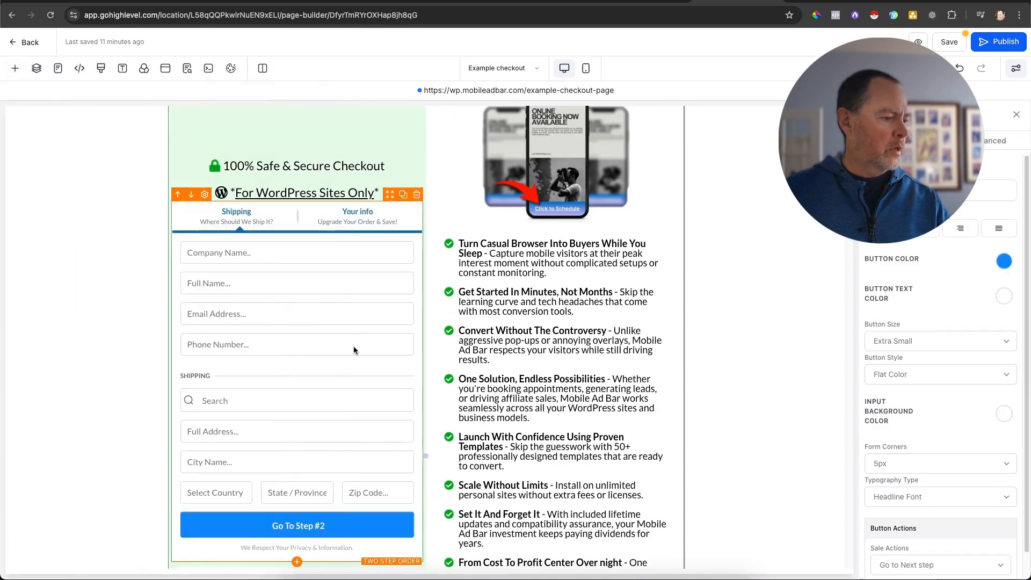
Set the two-step order form's Step #1 headline to Checkout and clear its Step #1 sub headline.
scroll(344, 339, down, 5)
scroll(498, 321, up, 6)
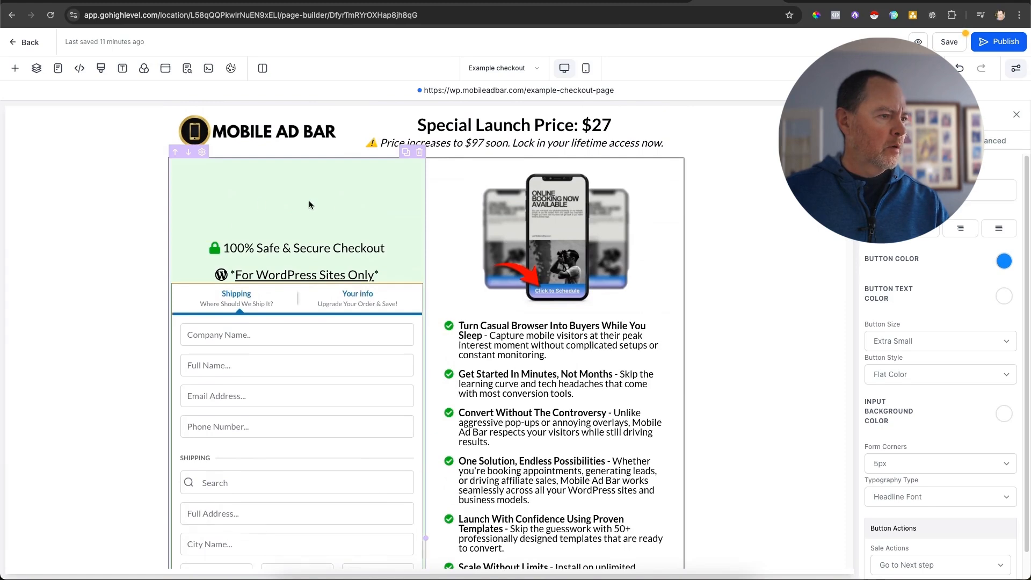
scroll(515, 304, down, 5)
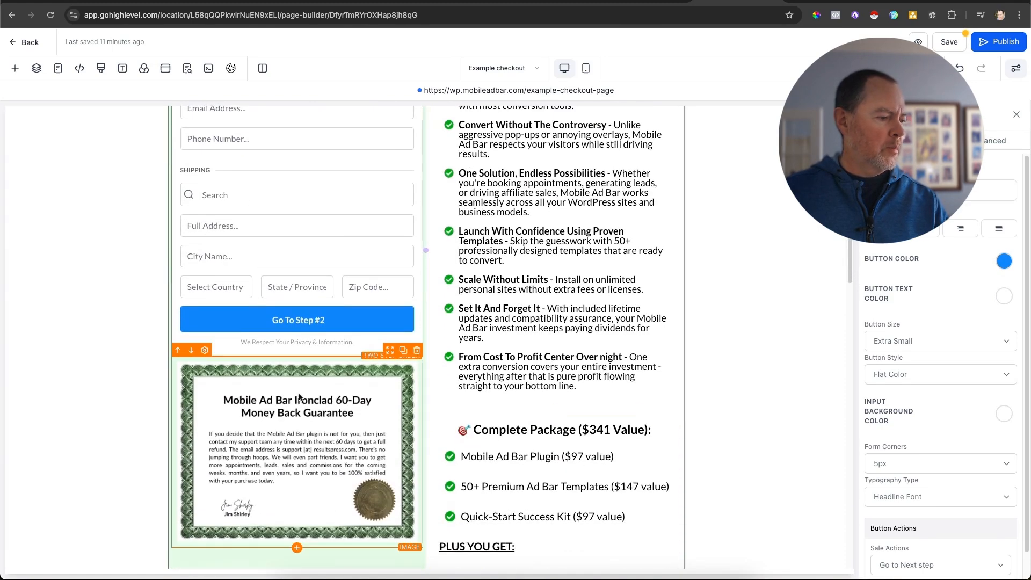
scroll(282, 260, up, 4)
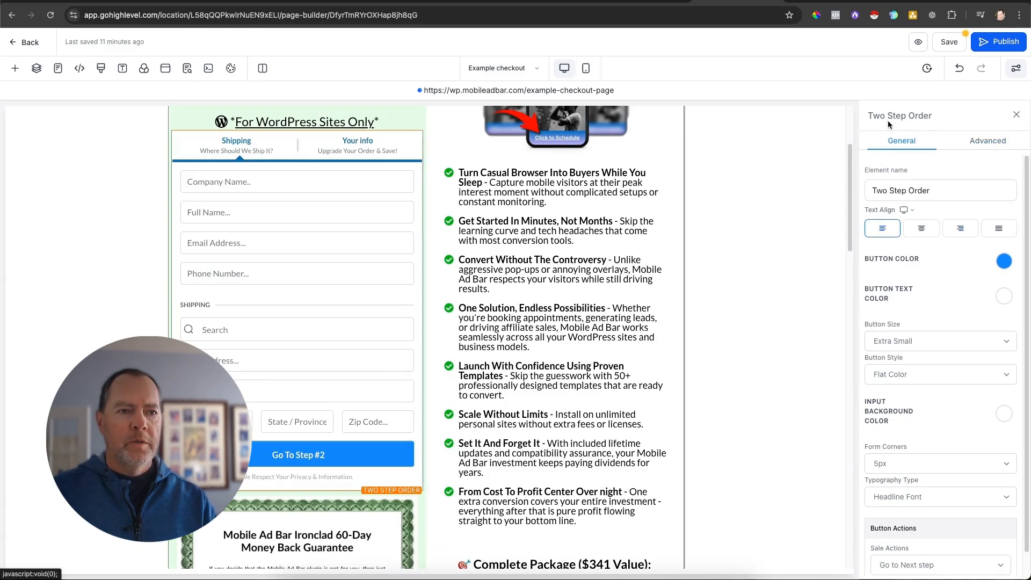
click(999, 143)
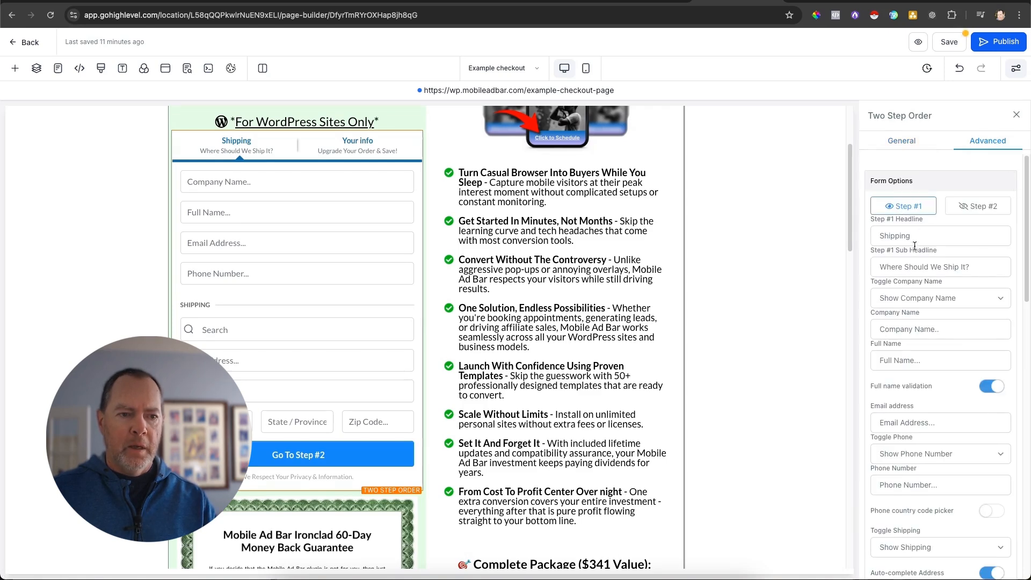
drag(919, 241, 887, 237)
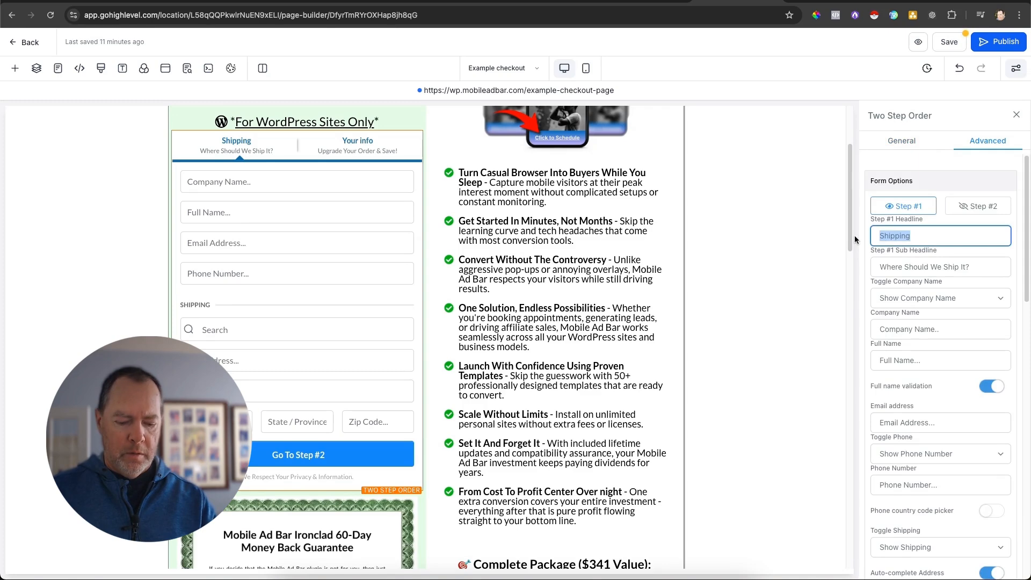
text(Checkout)
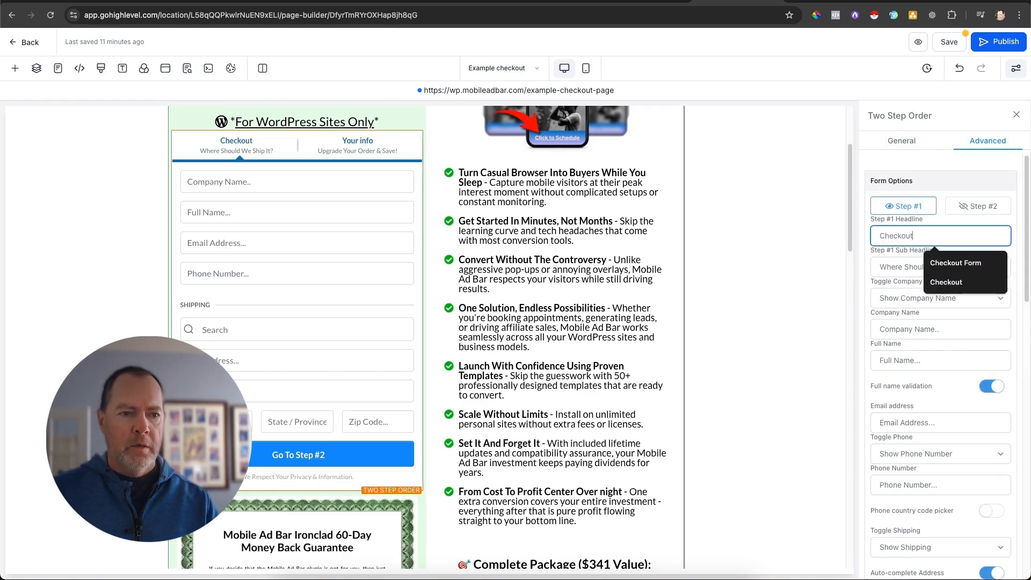
double_click(899, 267)
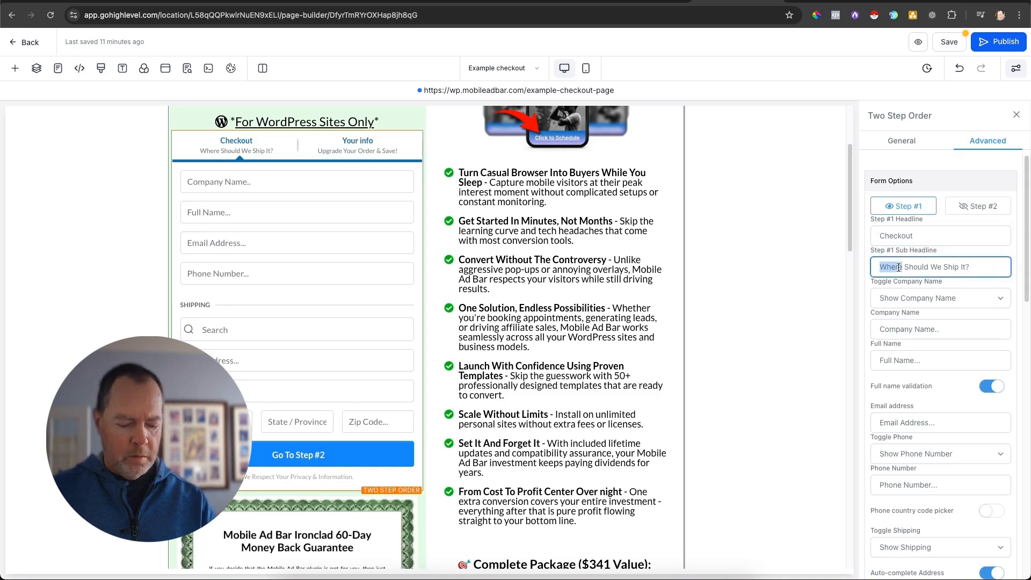
key(super+a)
key(BackSpace)
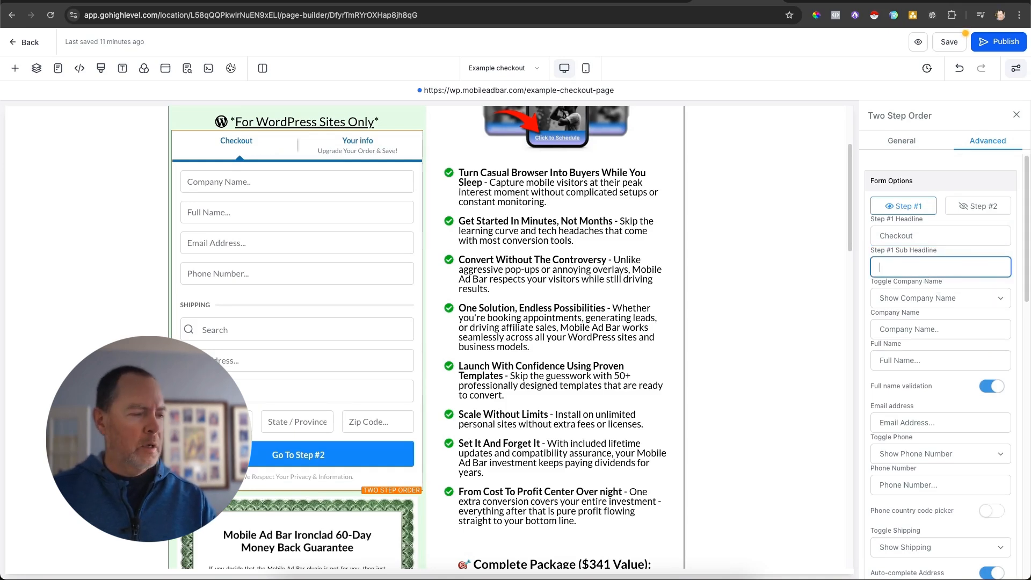
Hide the company name field in Step #1 of the two-step order form.
scroll(961, 283, down, 1)
scroll(912, 303, up, 1)
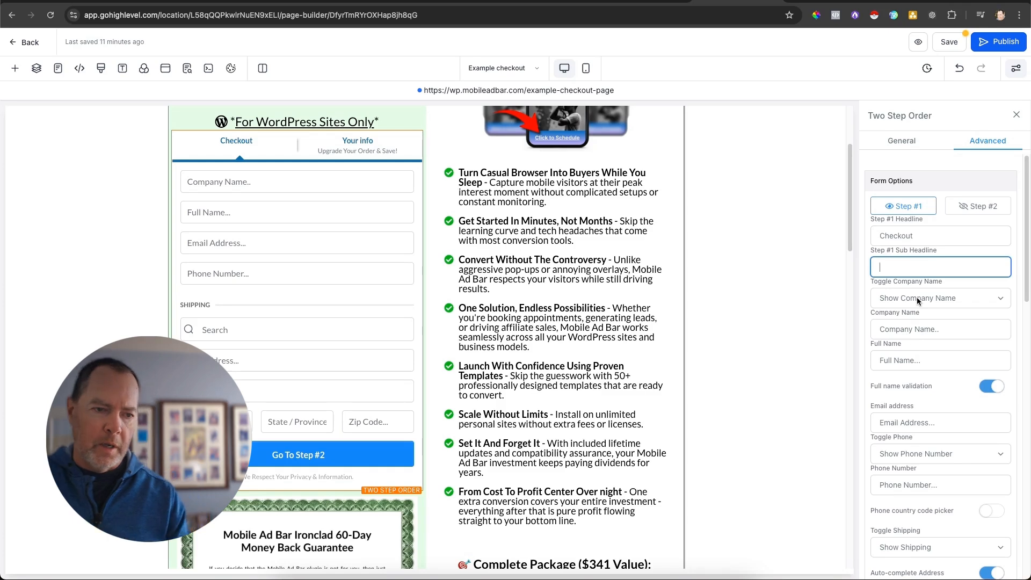
click(920, 299)
click(914, 311)
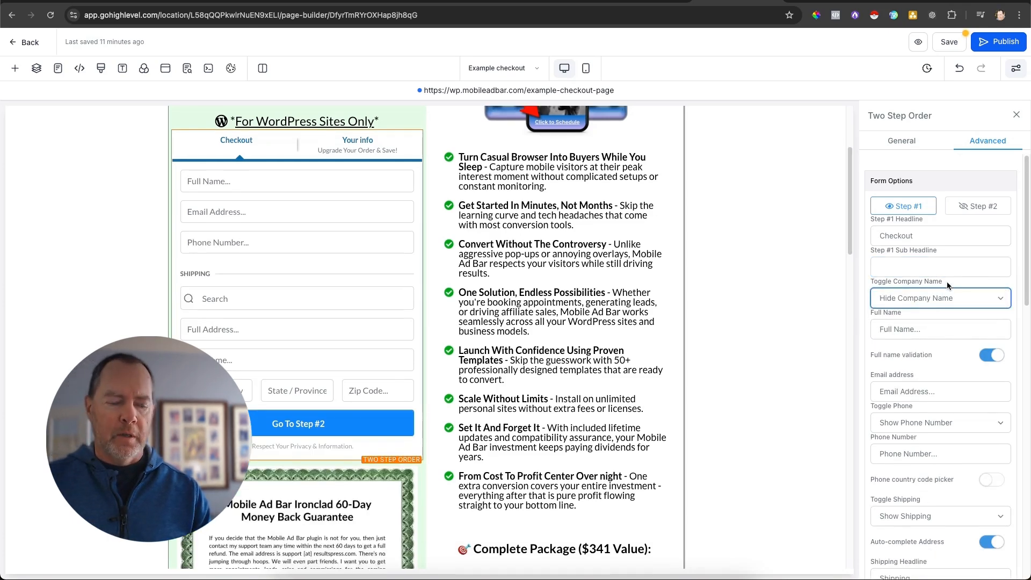
Hide the shipping fields in Step #1 of the two-step order form.
scroll(949, 286, down, 3)
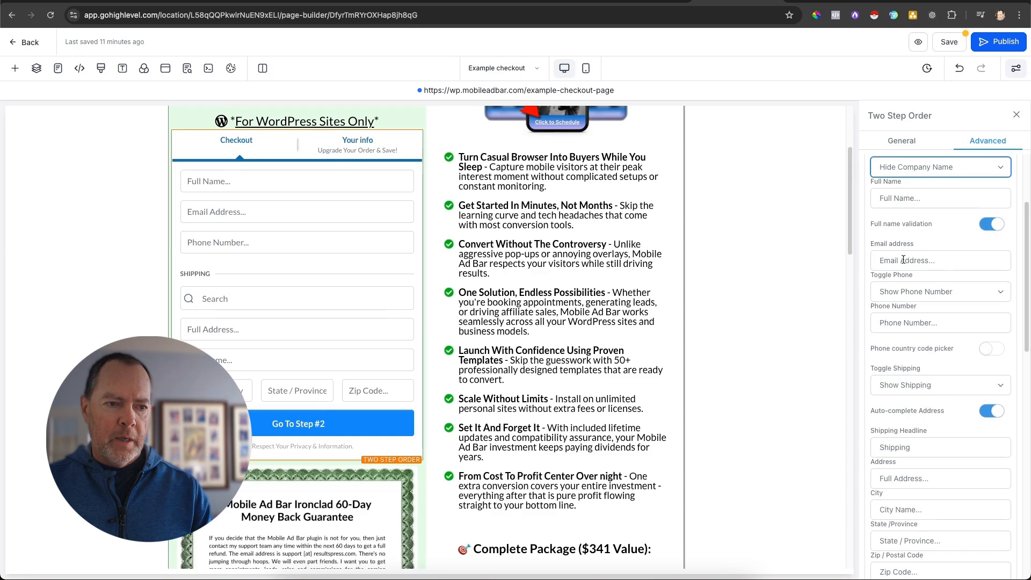
scroll(913, 260, down, 2)
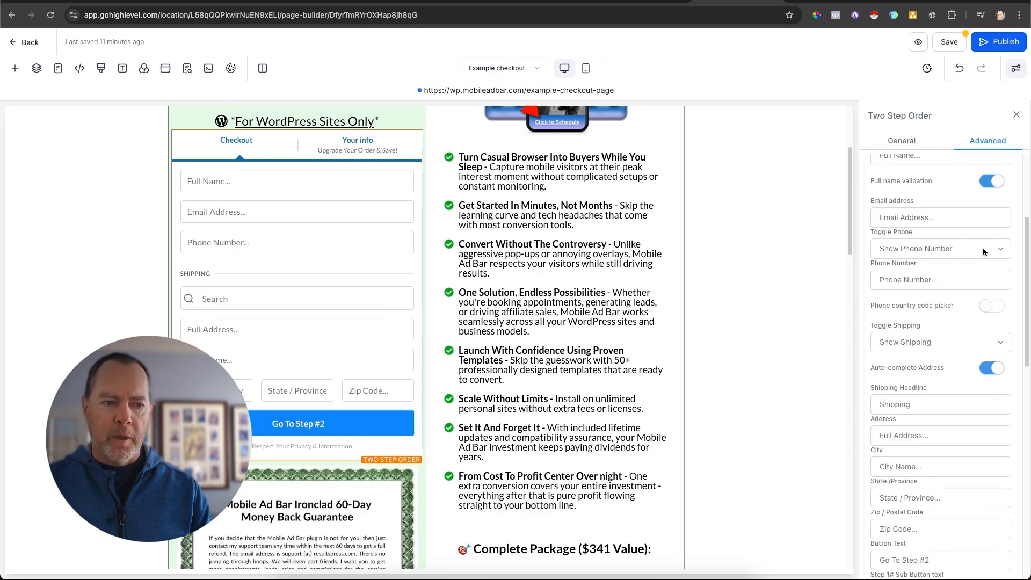
scroll(967, 274, down, 2)
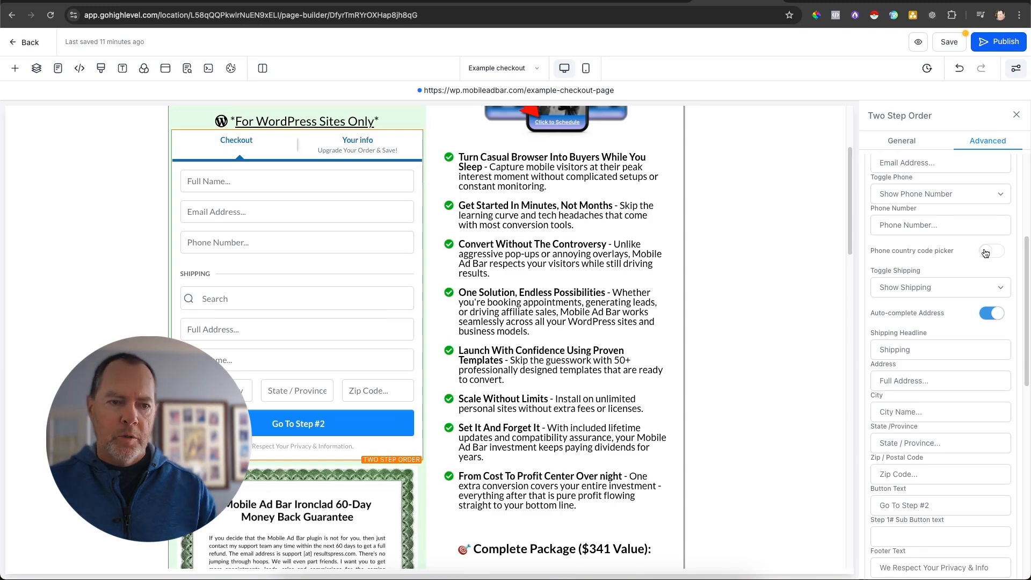
scroll(902, 270, down, 4)
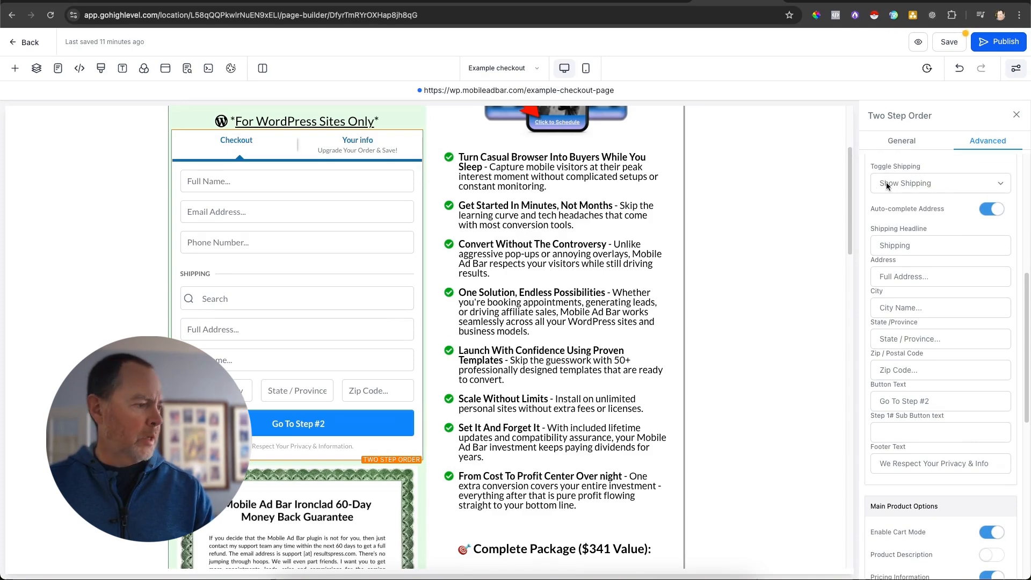
click(922, 192)
click(922, 196)
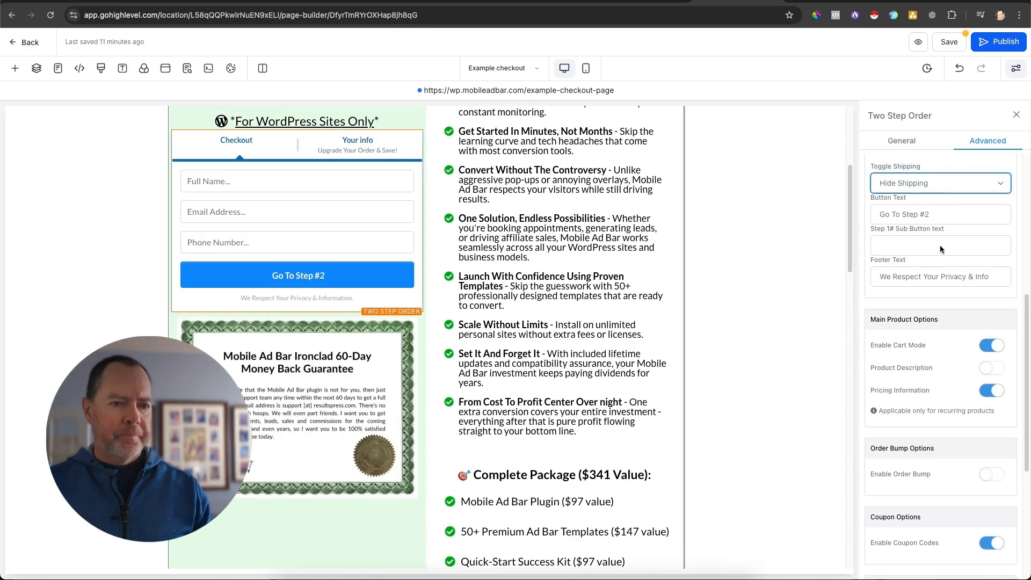
Set the Step #1 footer text of the order form to 100% Secure Checkout and save the page.
triple_click(948, 277)
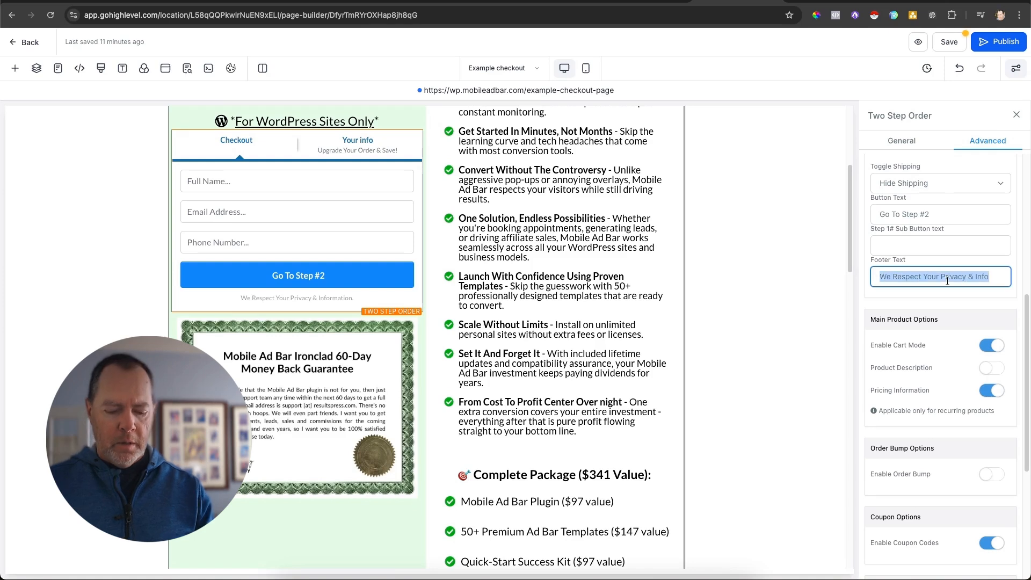
text(100%)
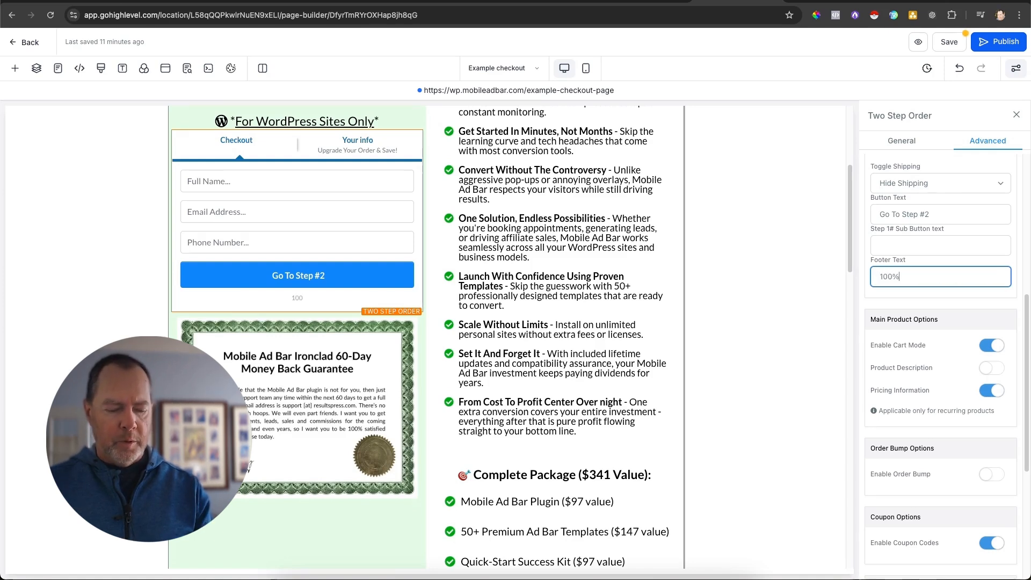
text( Secure )
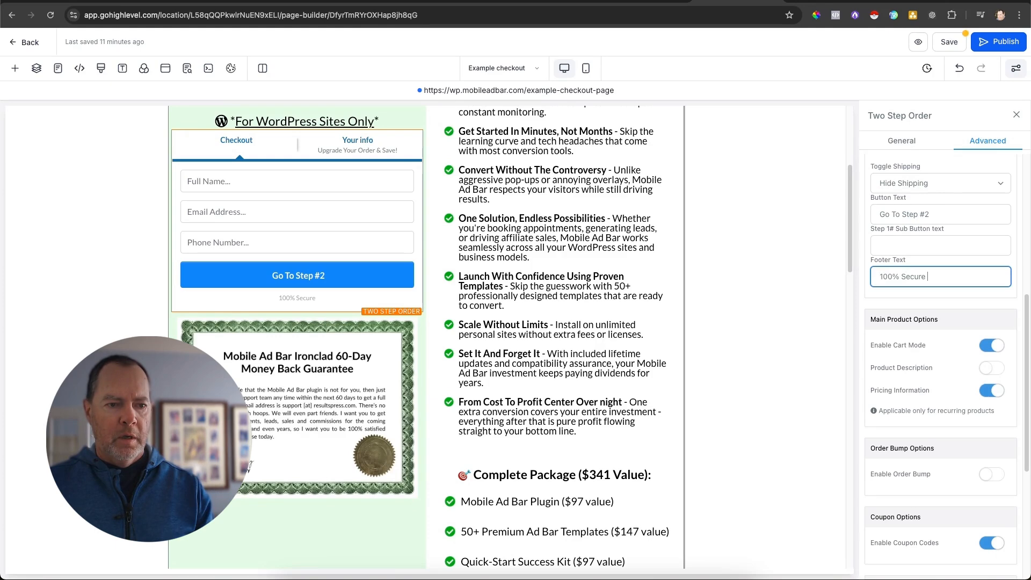
text(Checkout)
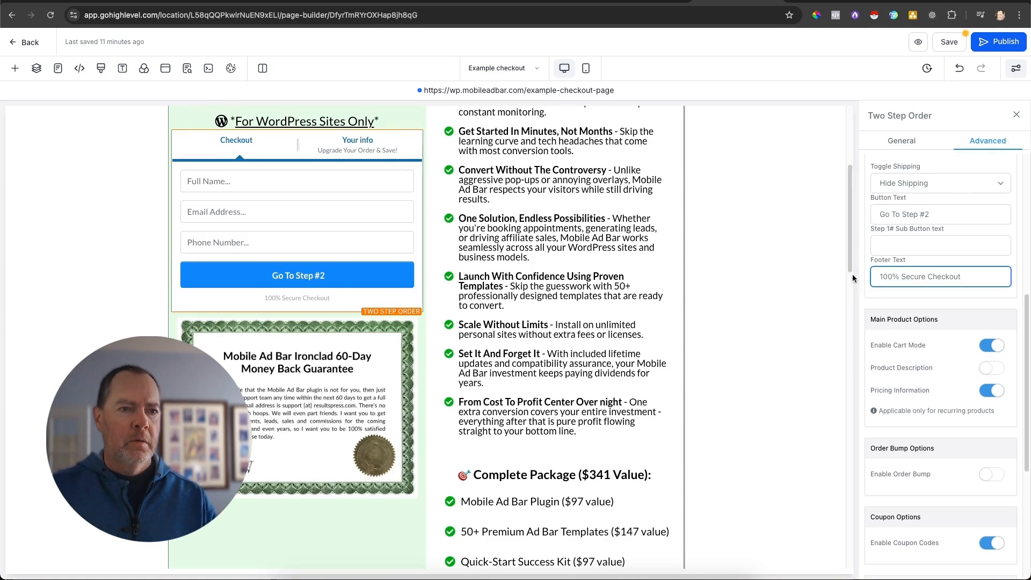
click(705, 241)
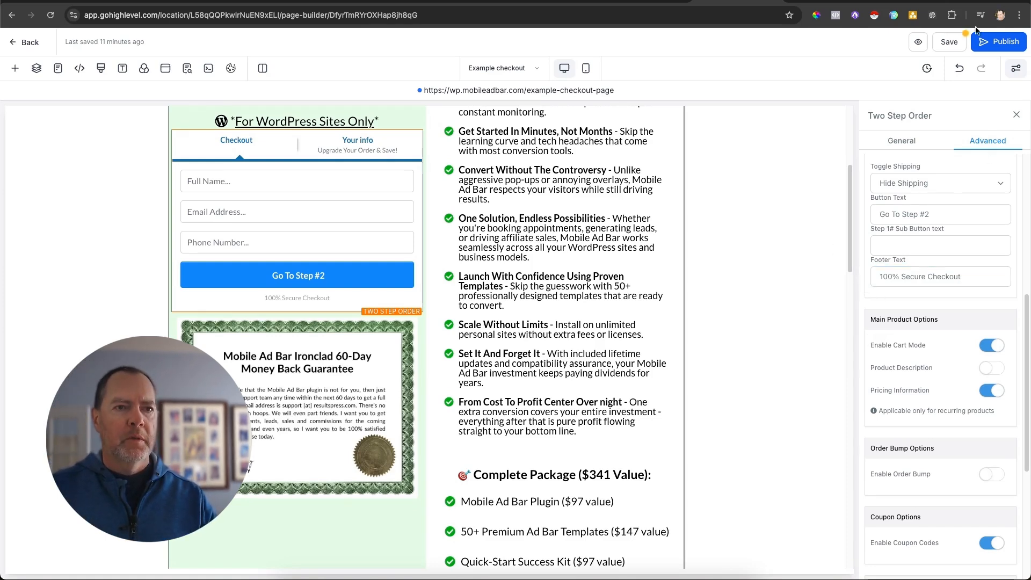
click(949, 43)
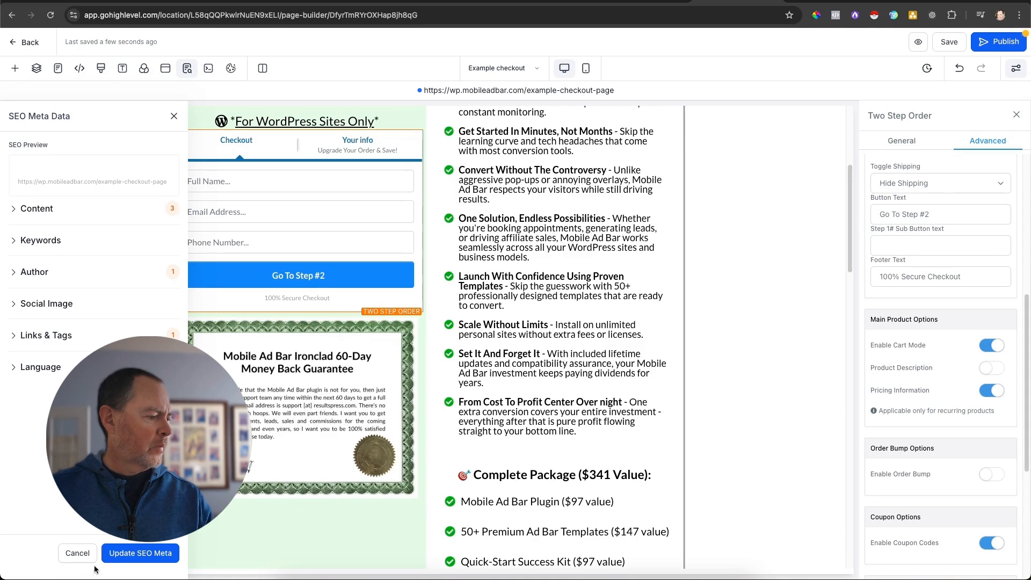
Look over the two-column checkout layout in the editor and open the page preview.
scroll(485, 294, up, 5)
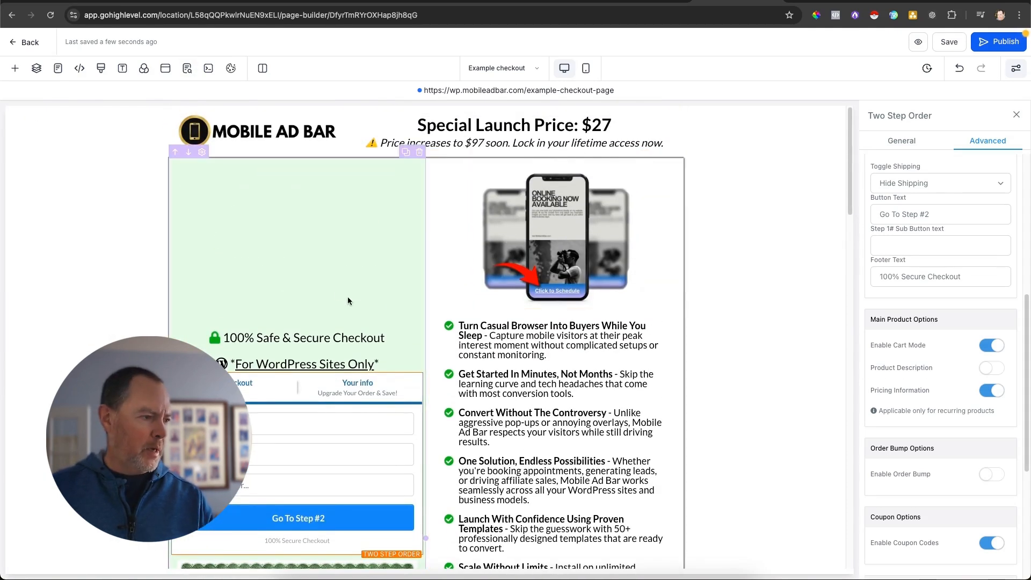
scroll(348, 301, down, 7)
scroll(308, 476, up, 7)
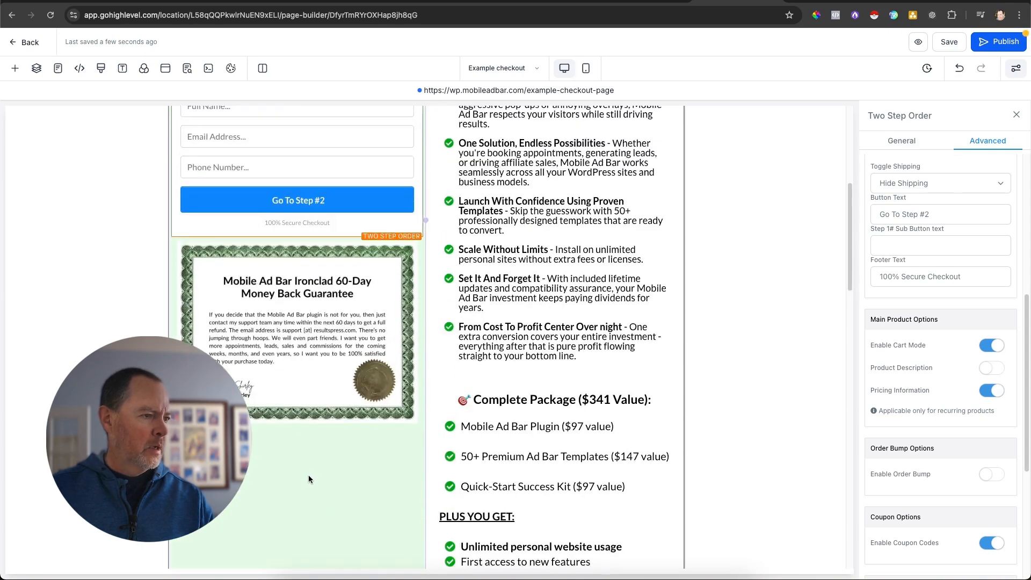
scroll(307, 251, up, 1)
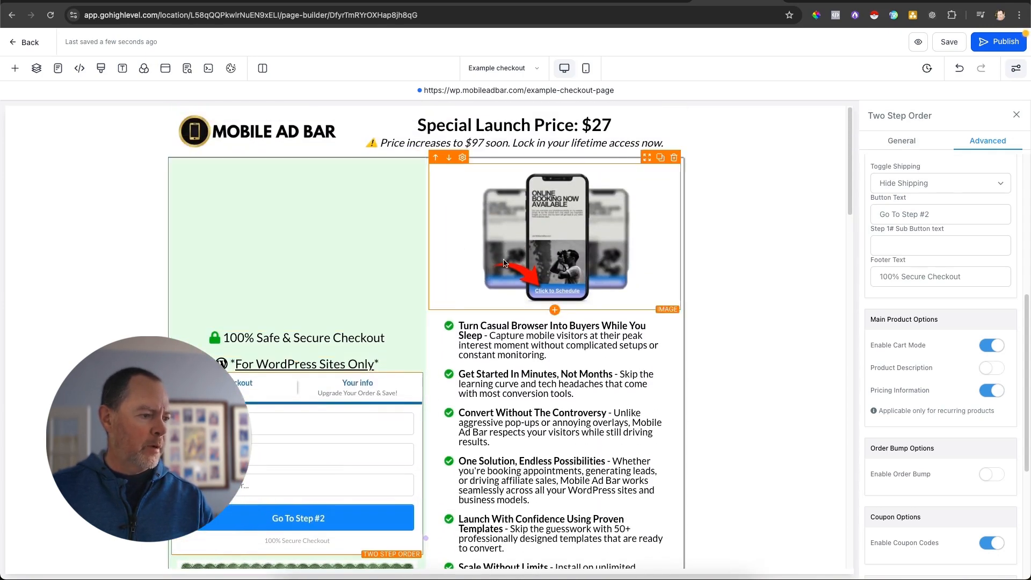
scroll(326, 268, down, 4)
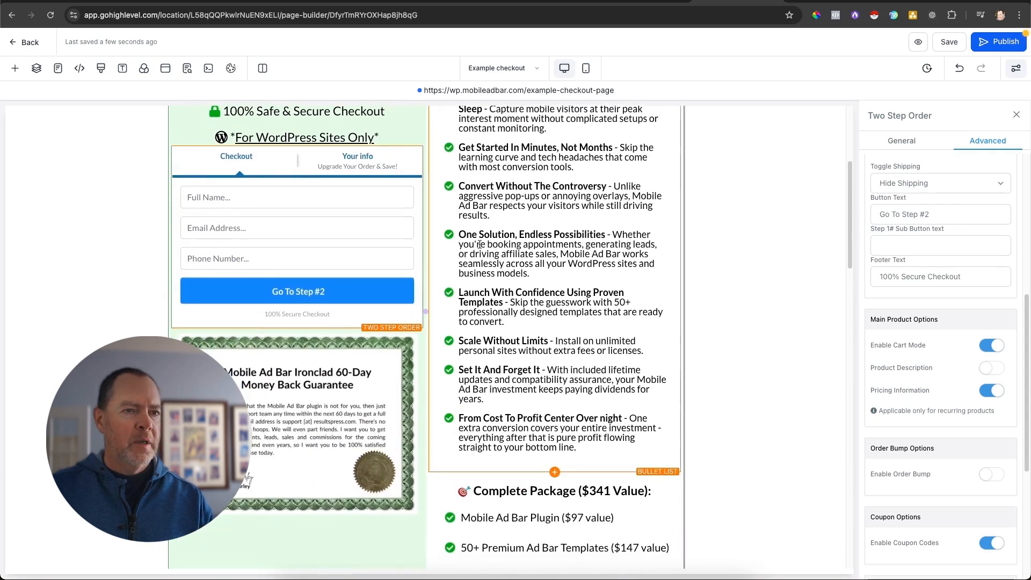
scroll(403, 301, down, 5)
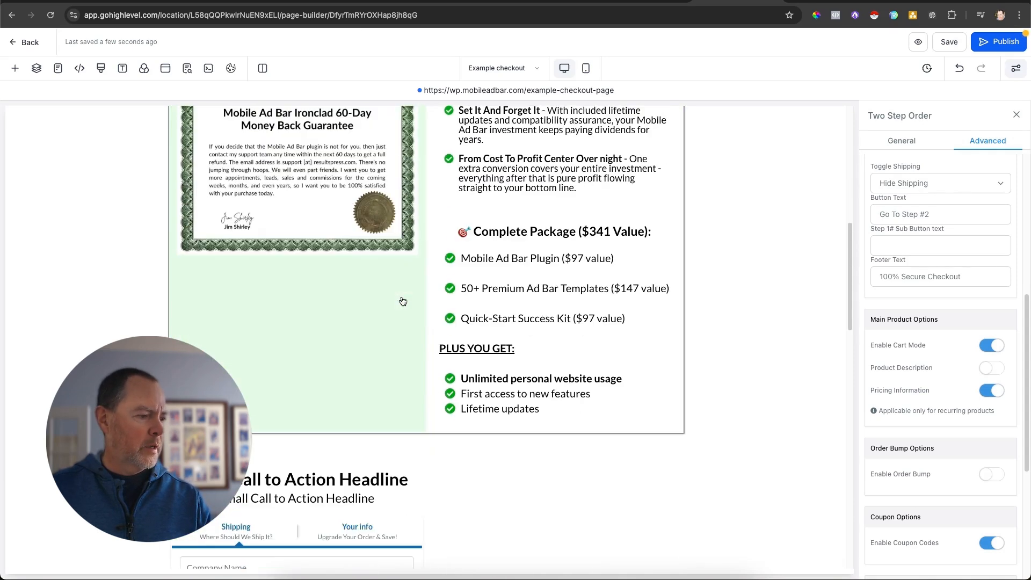
click(918, 46)
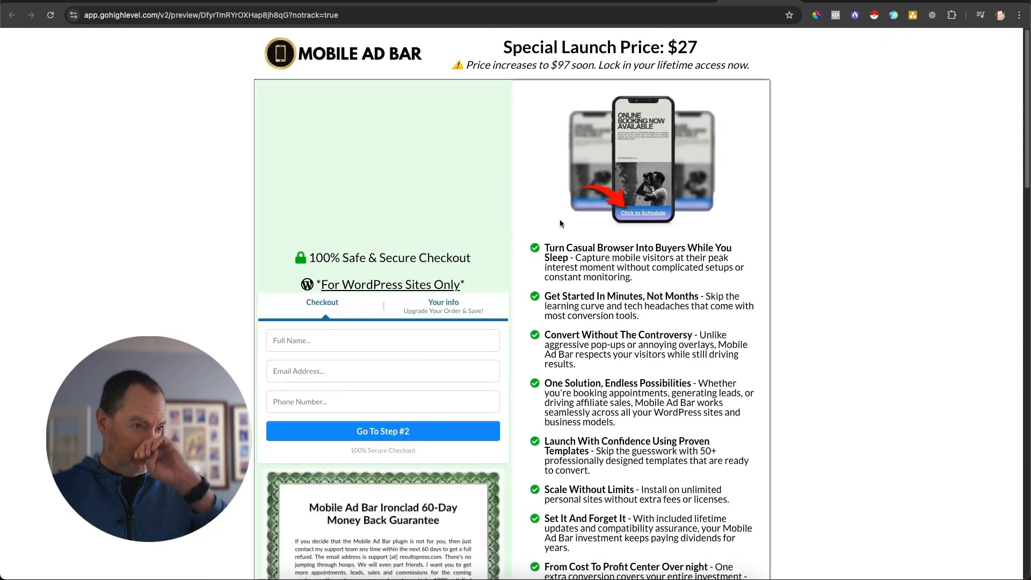
Fill in the customer's full name, phone number and e-mail in the previewed order form and continue to Step #2.
click(333, 340)
click(333, 375)
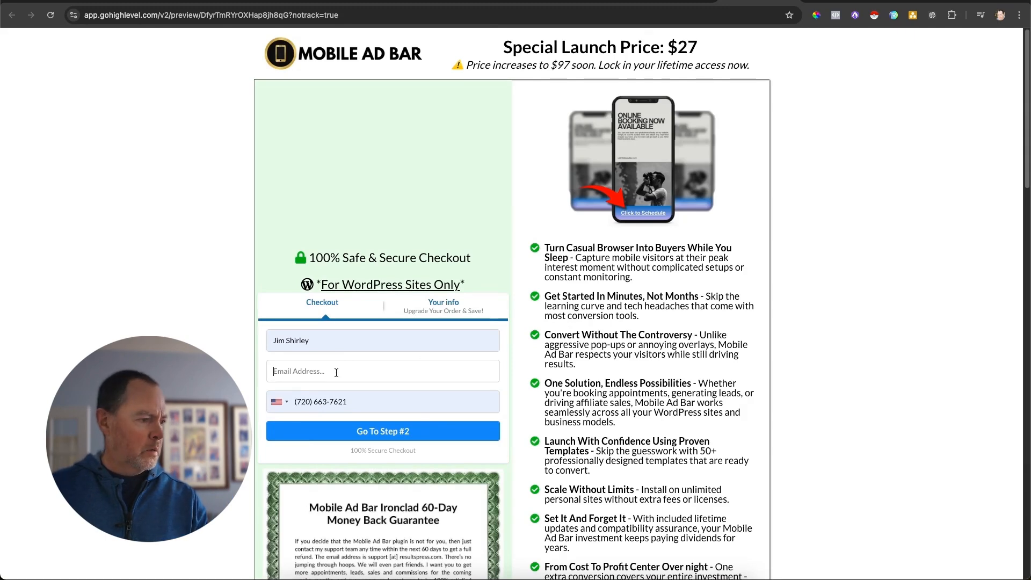
key(super+v)
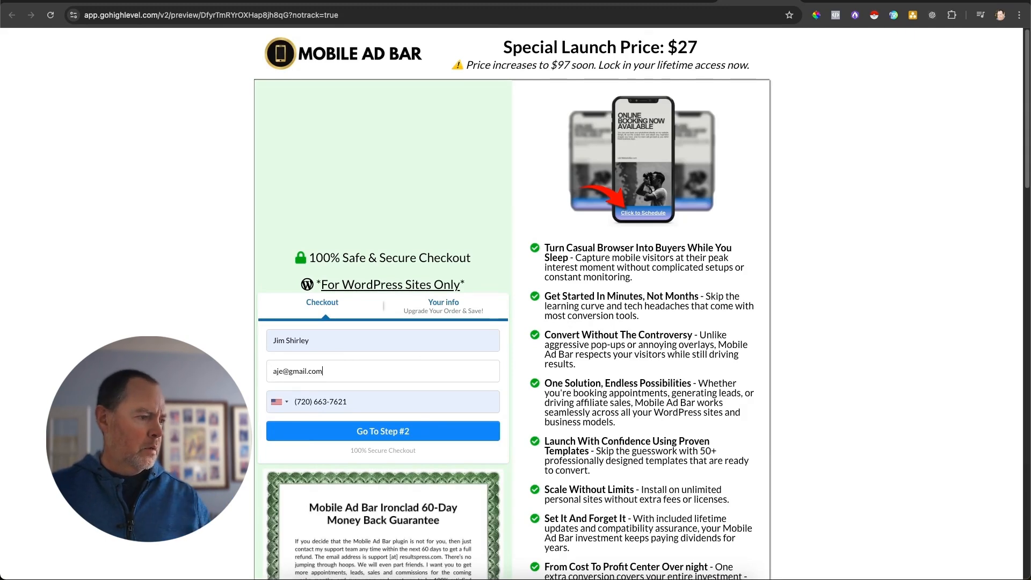
click(388, 432)
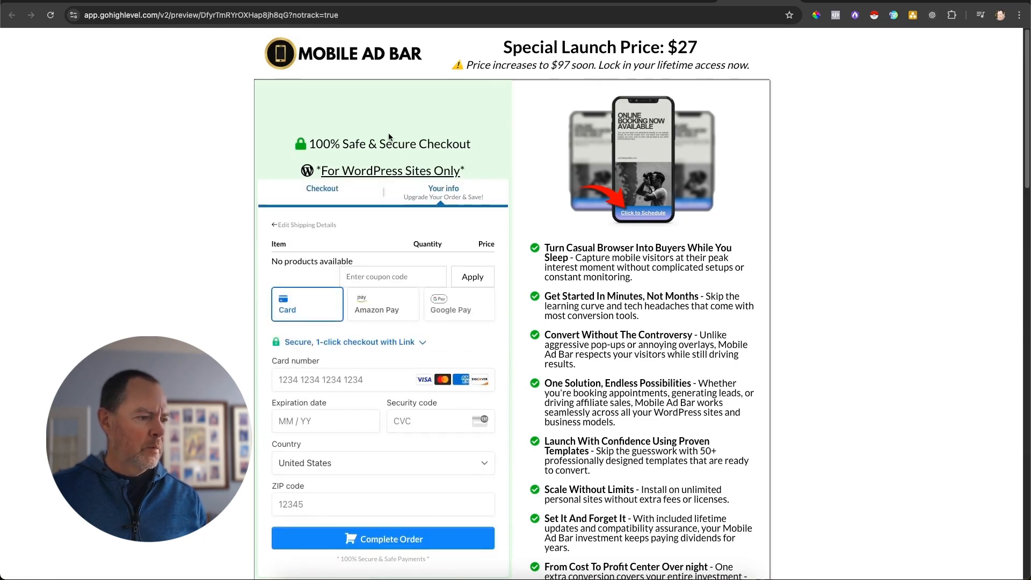
Examine the previewed payment step, the guarantee, the package list and the leftover template section below them.
scroll(412, 206, down, 1)
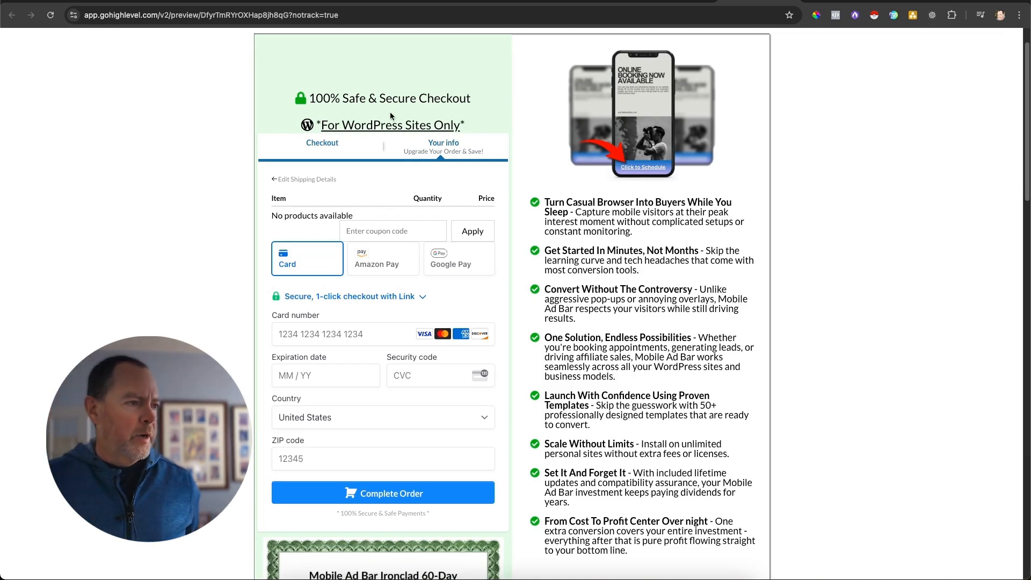
scroll(664, 389, down, 9)
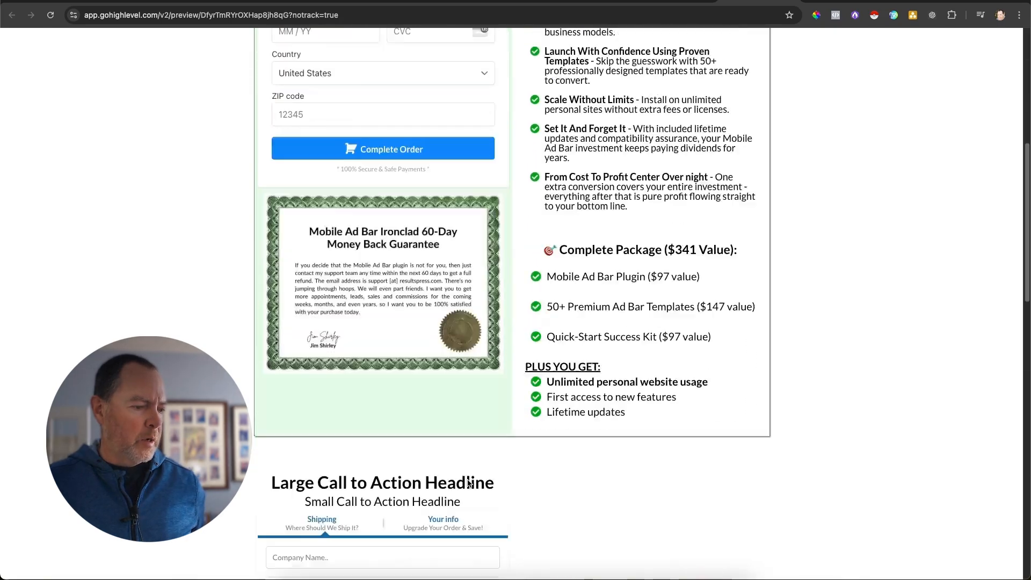
scroll(475, 426, up, 10)
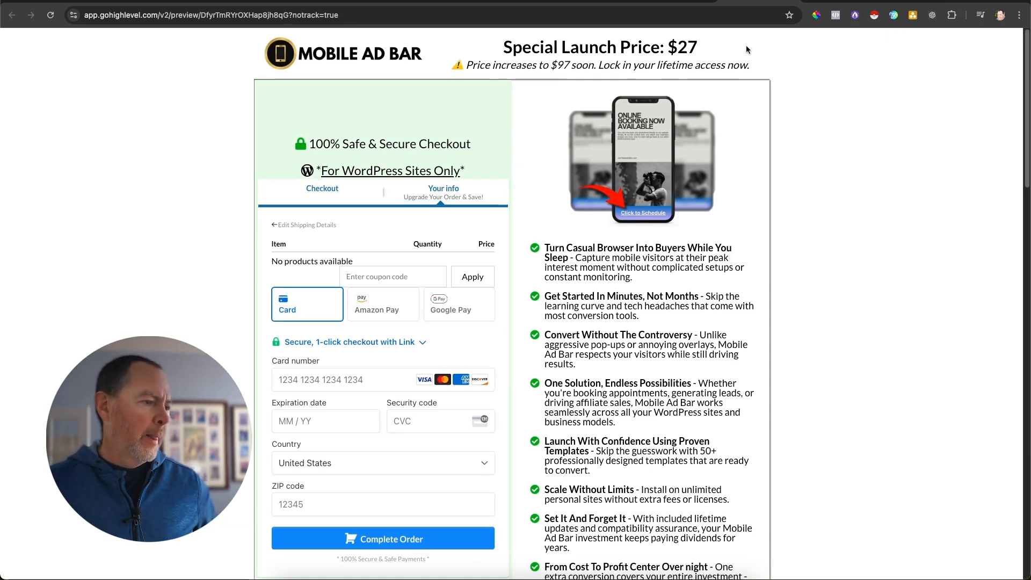
scroll(515, 134, down, 9)
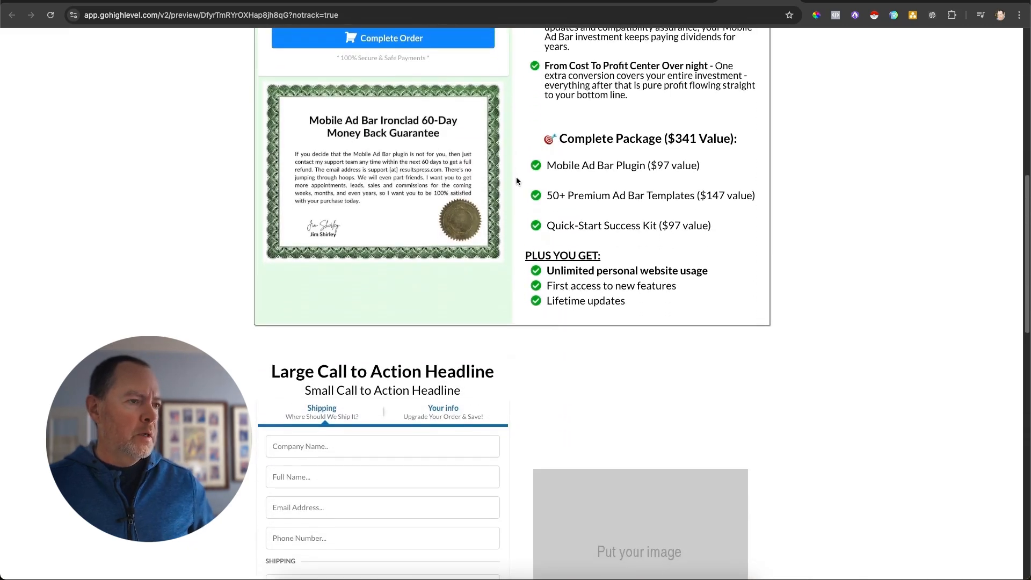
scroll(517, 176, down, 7)
scroll(519, 240, up, 2)
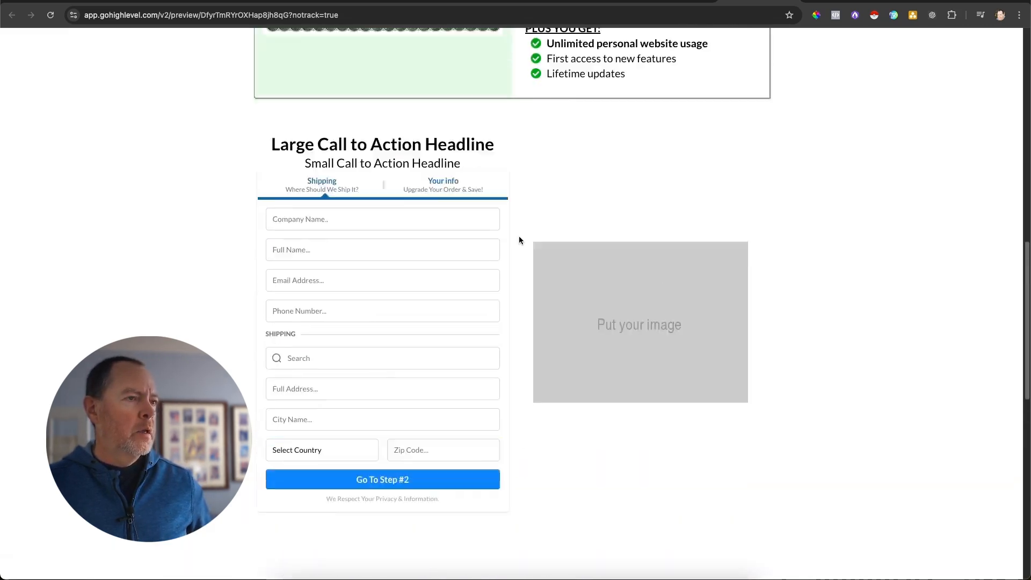
scroll(518, 240, up, 12)
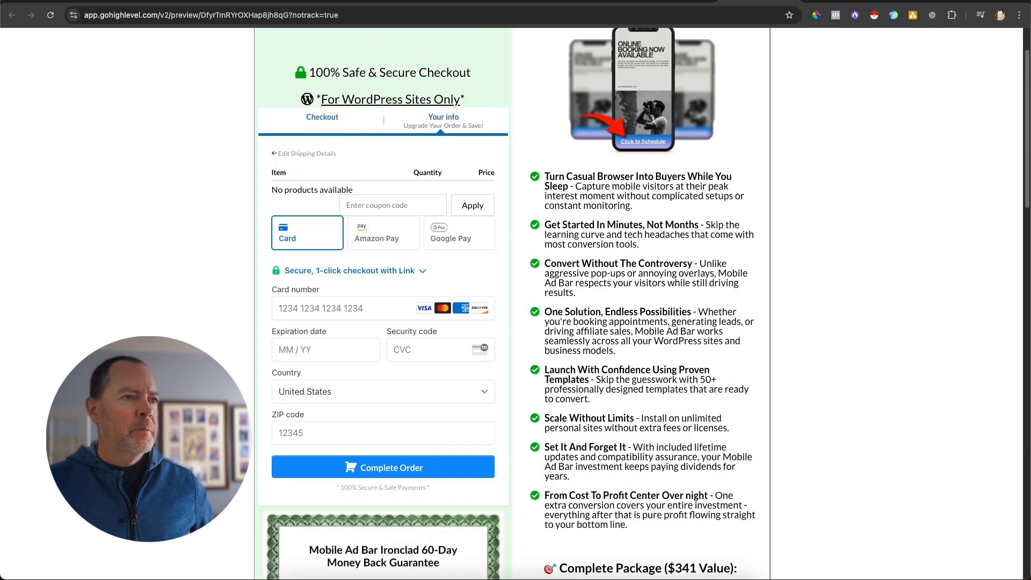
Return to the page editor and delete the two-step order form from the green checkout column.
click(785, 2)
scroll(301, 316, up, 6)
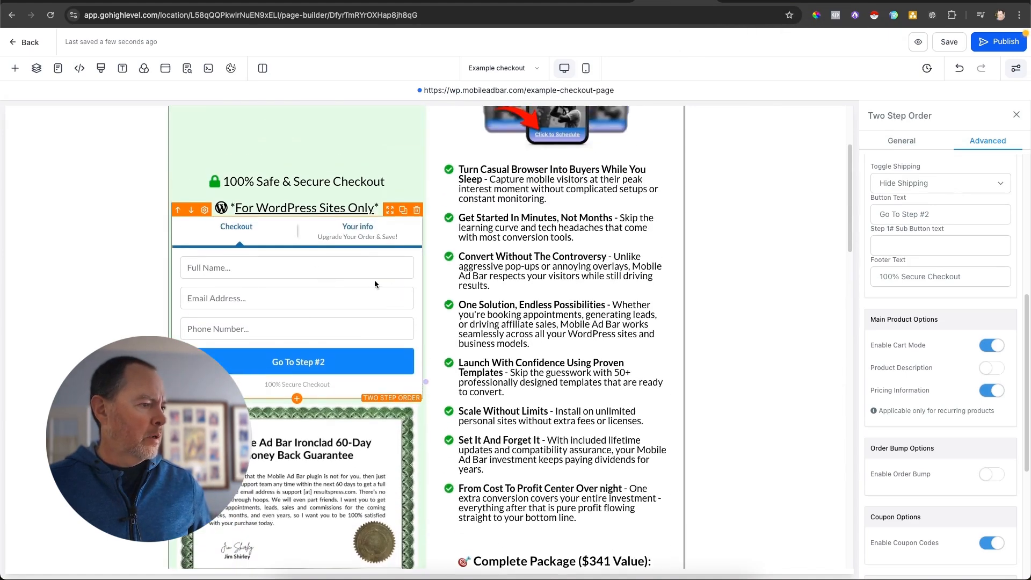
click(416, 212)
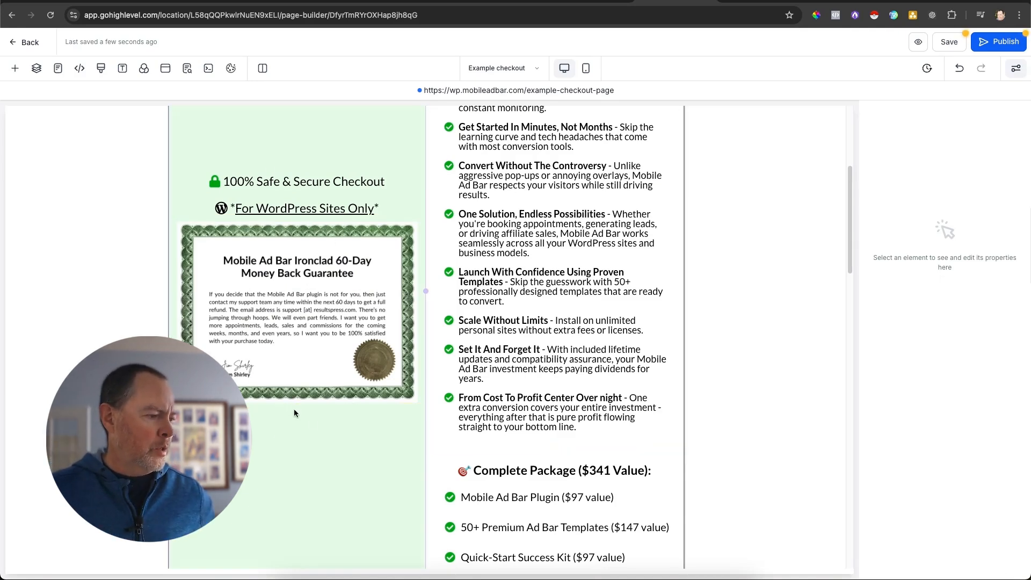
Add a Button element below the money back guarantee image in the green checkout column.
click(295, 407)
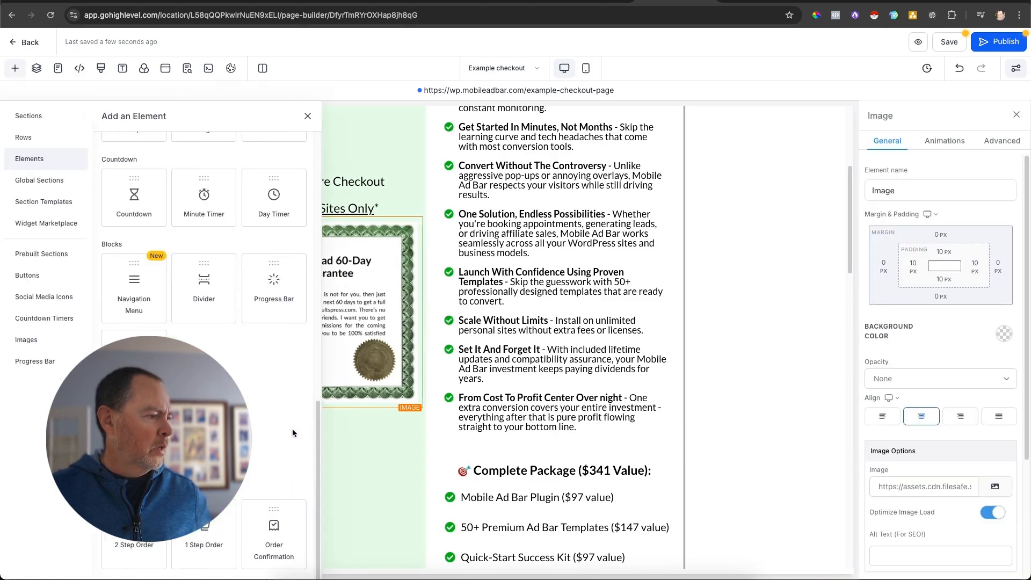
scroll(224, 382, up, 7)
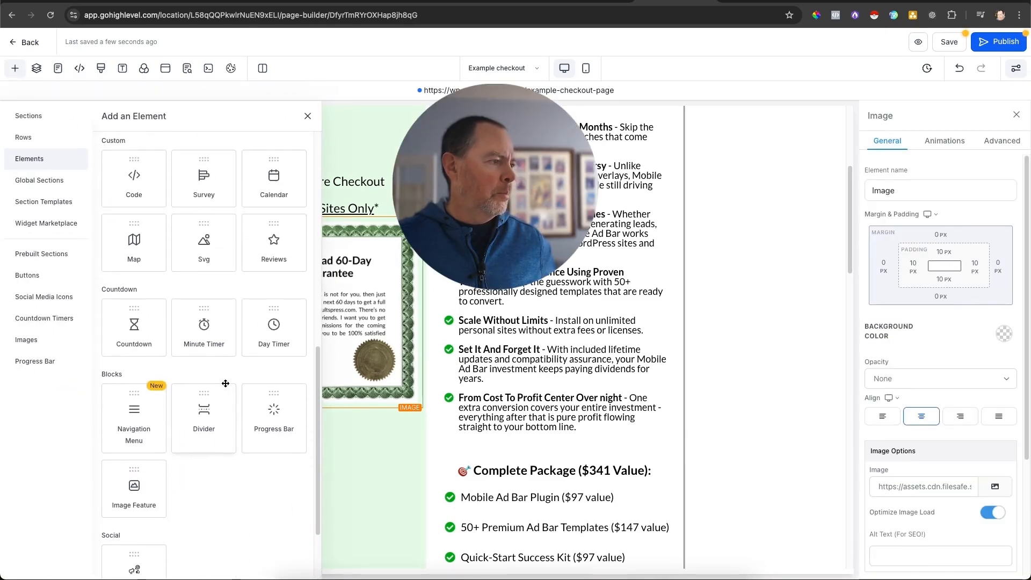
scroll(226, 383, up, 5)
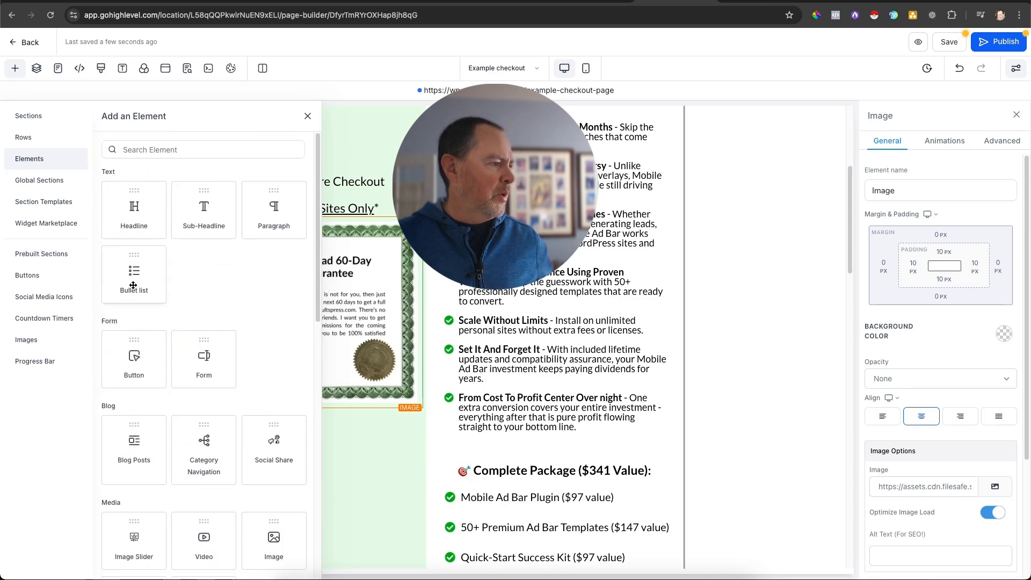
scroll(214, 282, down, 2)
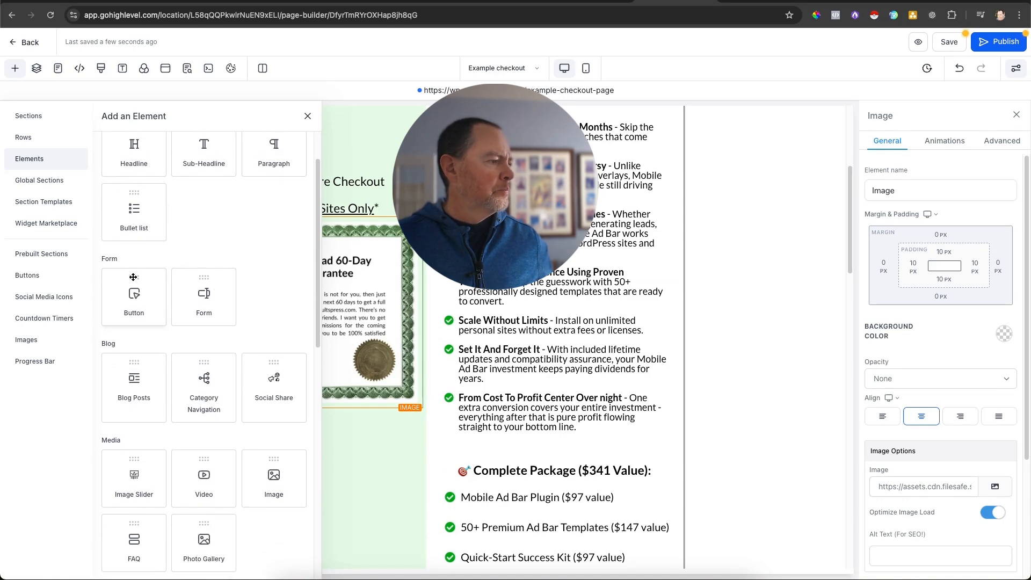
drag(132, 278, 350, 428)
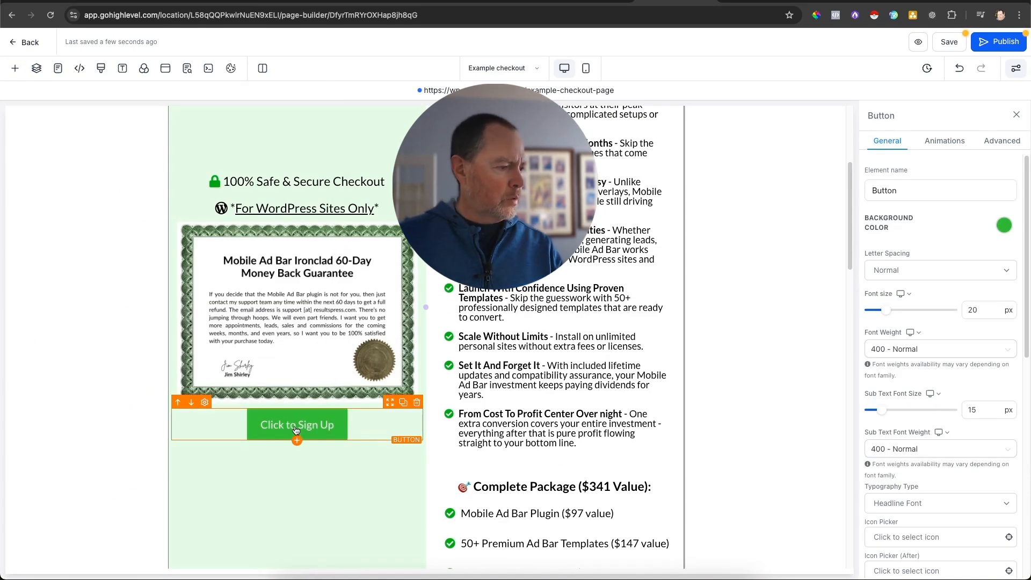
Check the link options in the Click to Sign Up button's actions, keeping Open popup selected.
scroll(949, 402, down, 10)
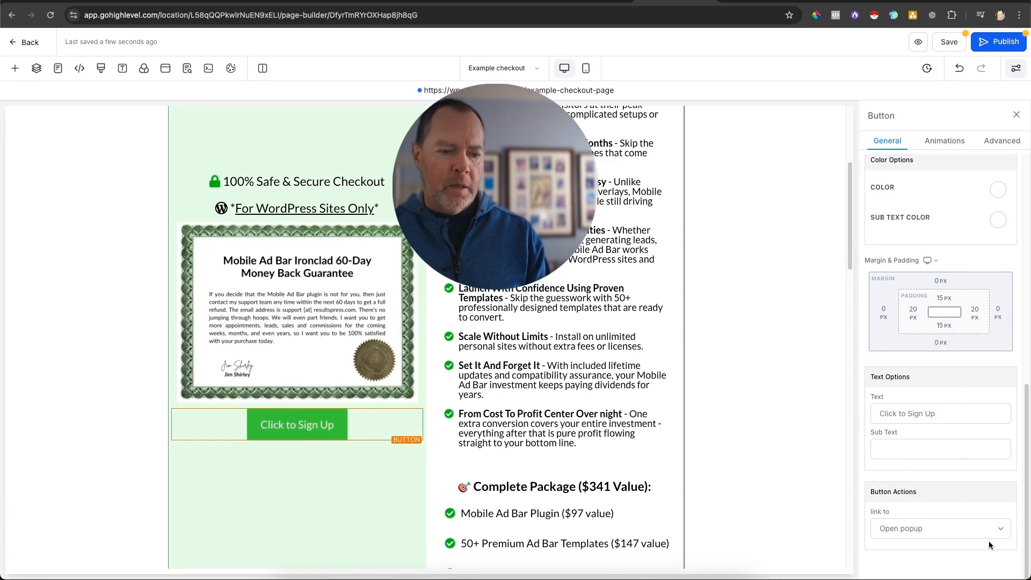
click(935, 535)
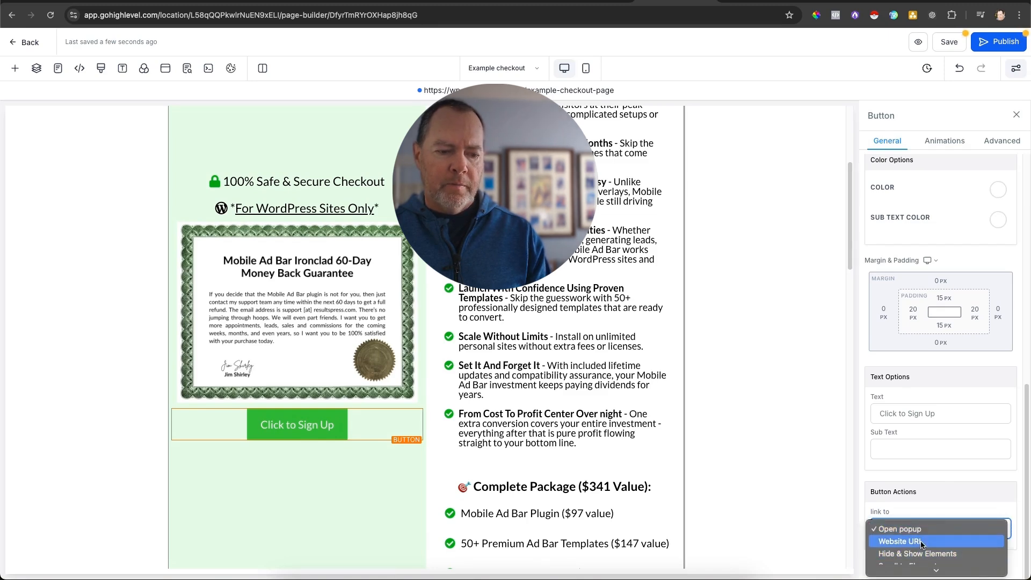
click(939, 498)
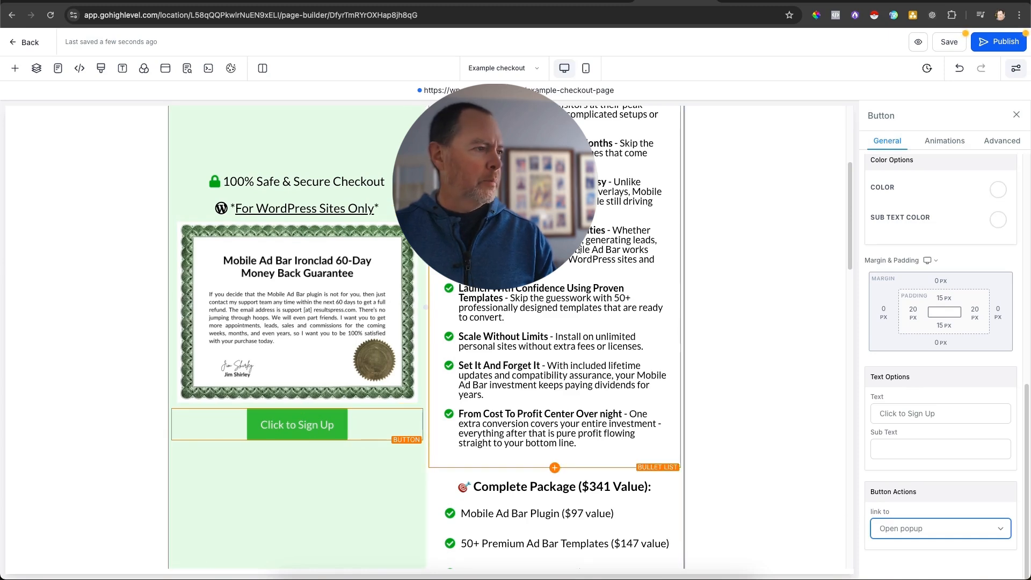
Open the page's popup and add a 1 Column row containing a Headline element.
click(166, 69)
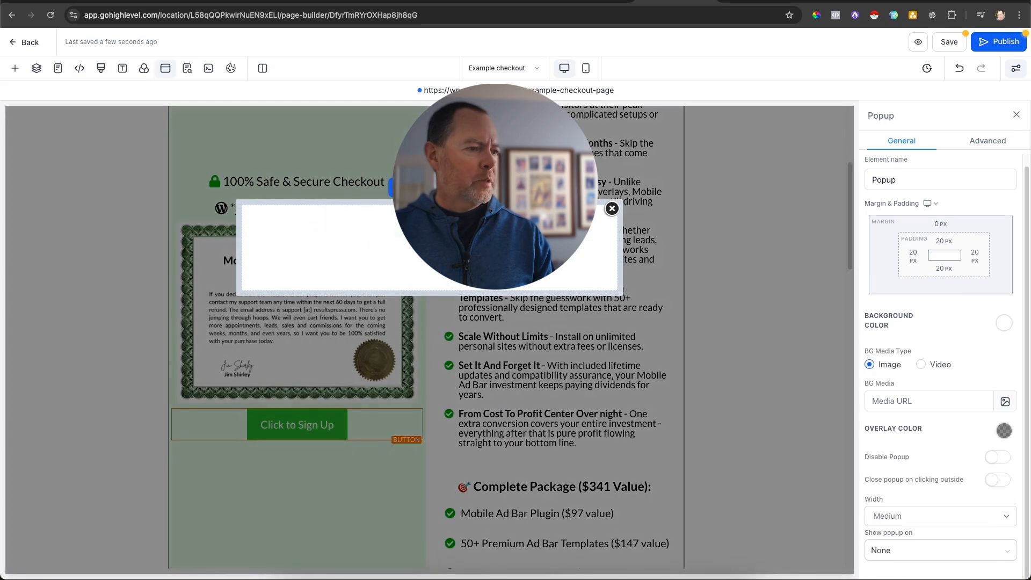
click(428, 247)
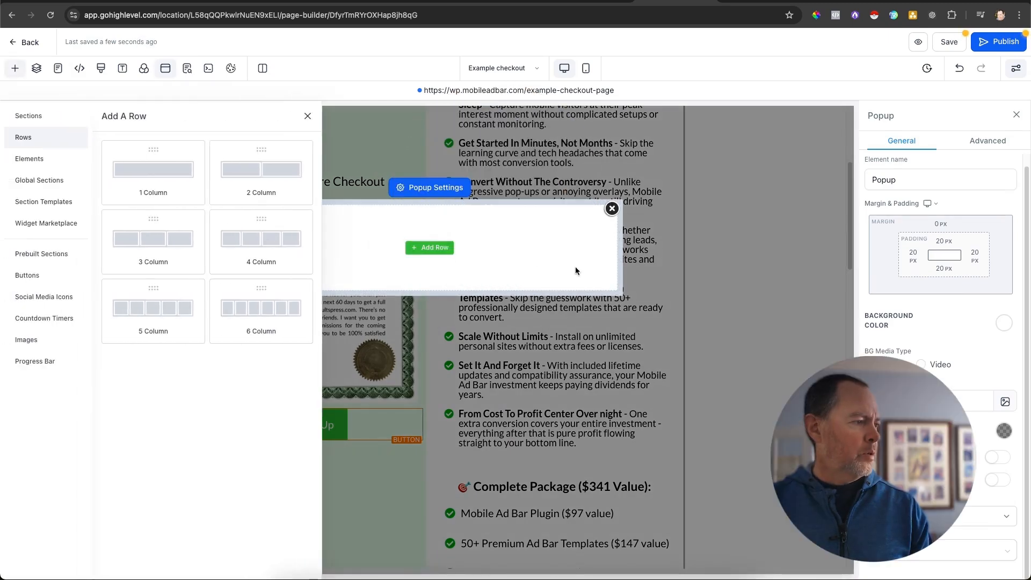
click(153, 172)
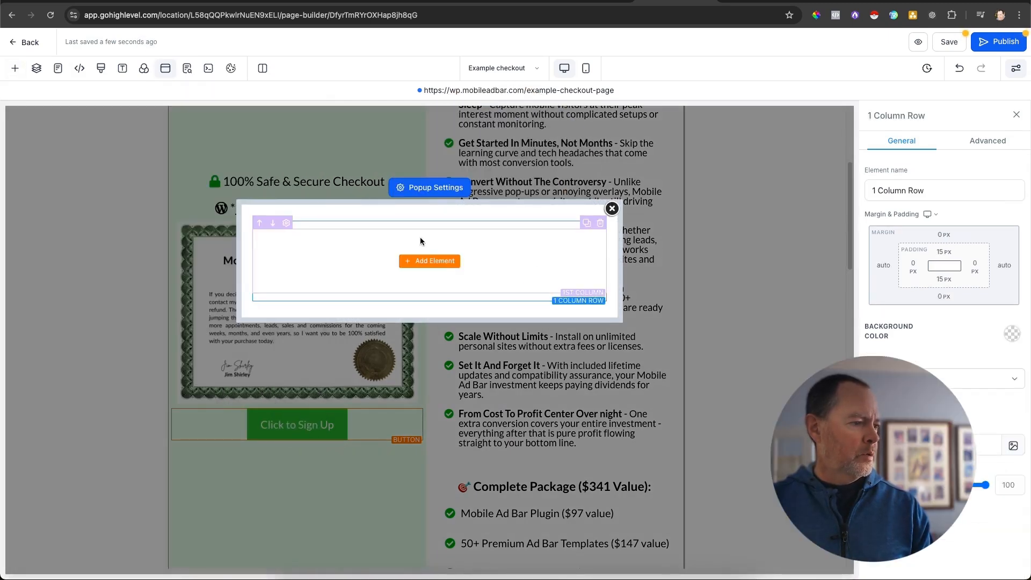
click(445, 263)
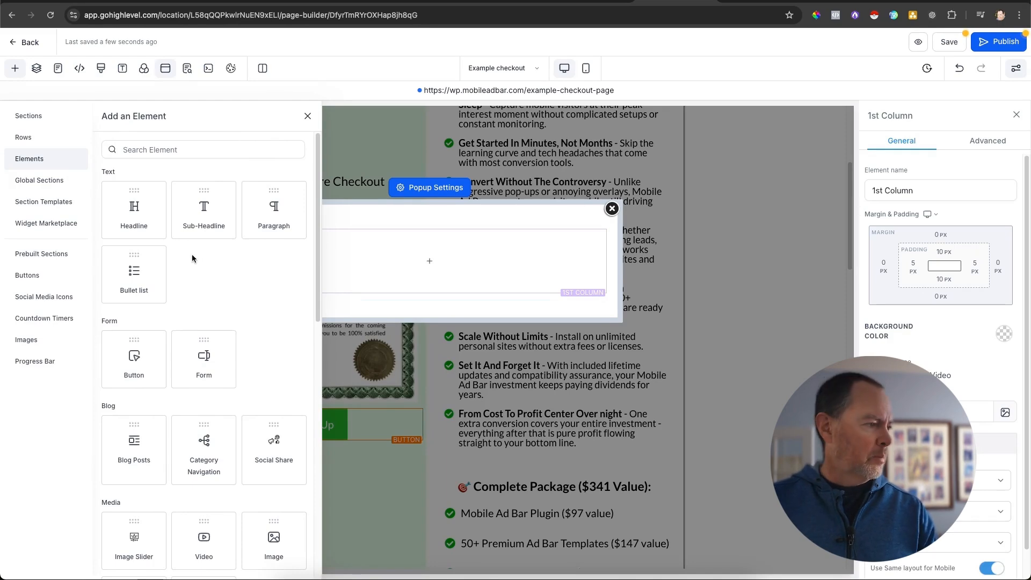
drag(135, 208, 421, 262)
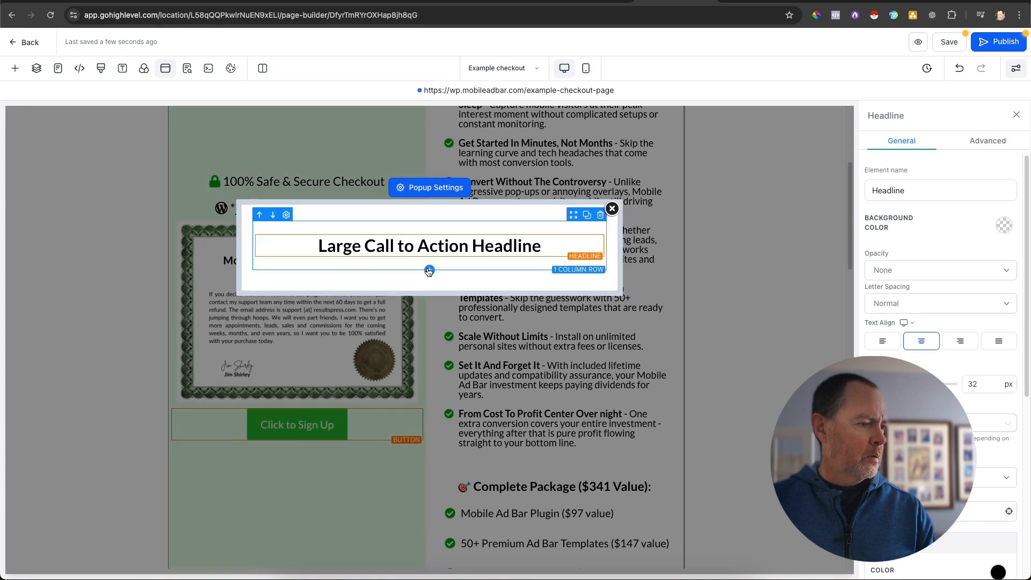
Add a second 1 Column row below the popup headline and insert a 2 Step Order element in it.
click(429, 270)
click(135, 188)
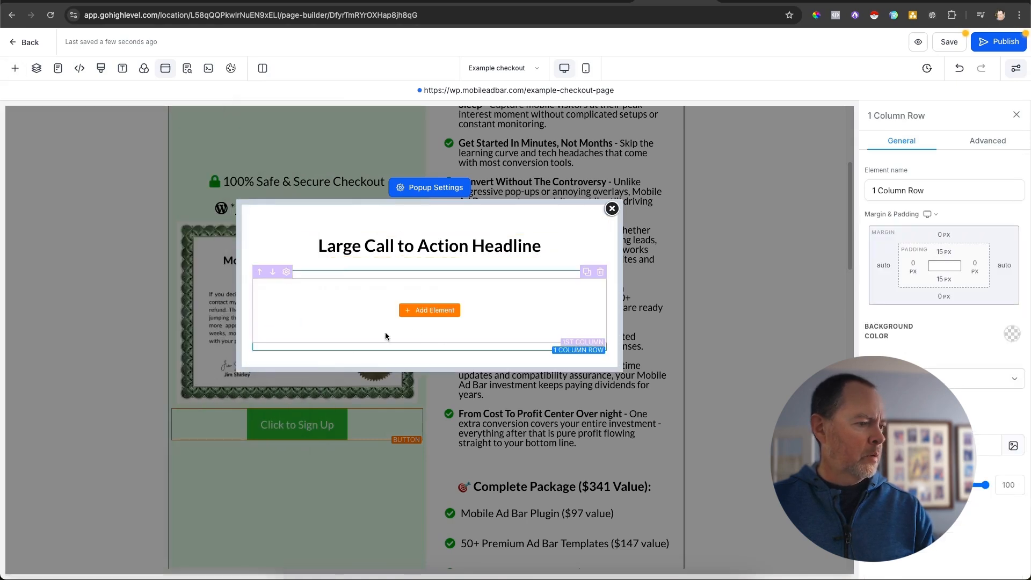
click(429, 312)
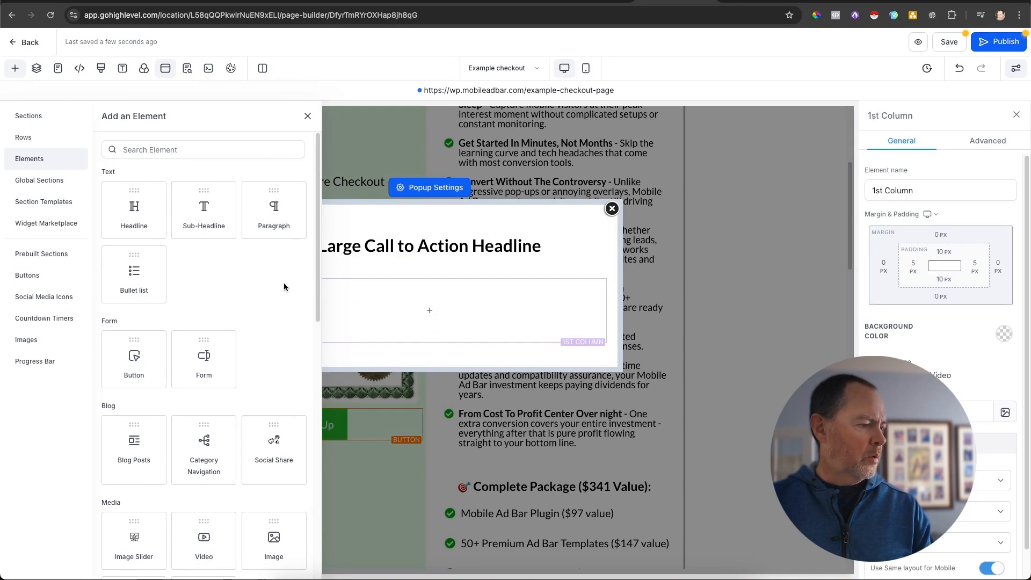
scroll(285, 289, down, 5)
scroll(285, 290, down, 2)
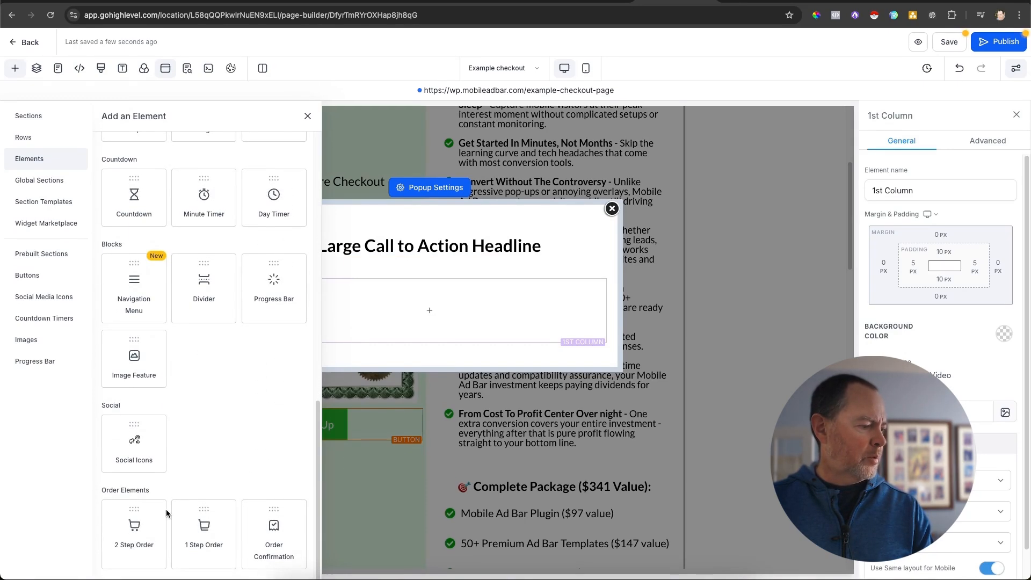
click(142, 544)
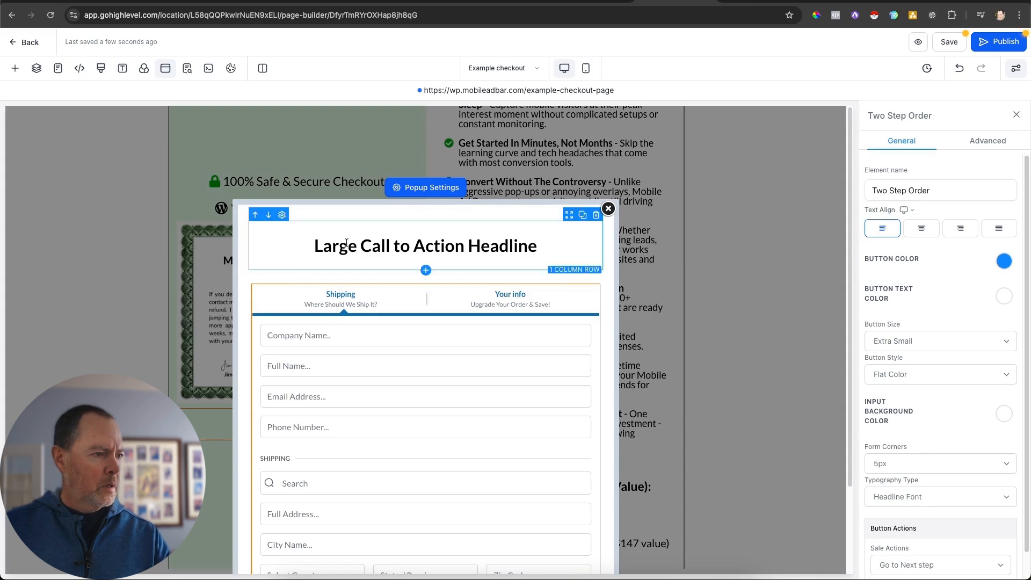
Try Exit as the trigger for showing the popup in its settings, and set it back to None.
click(426, 187)
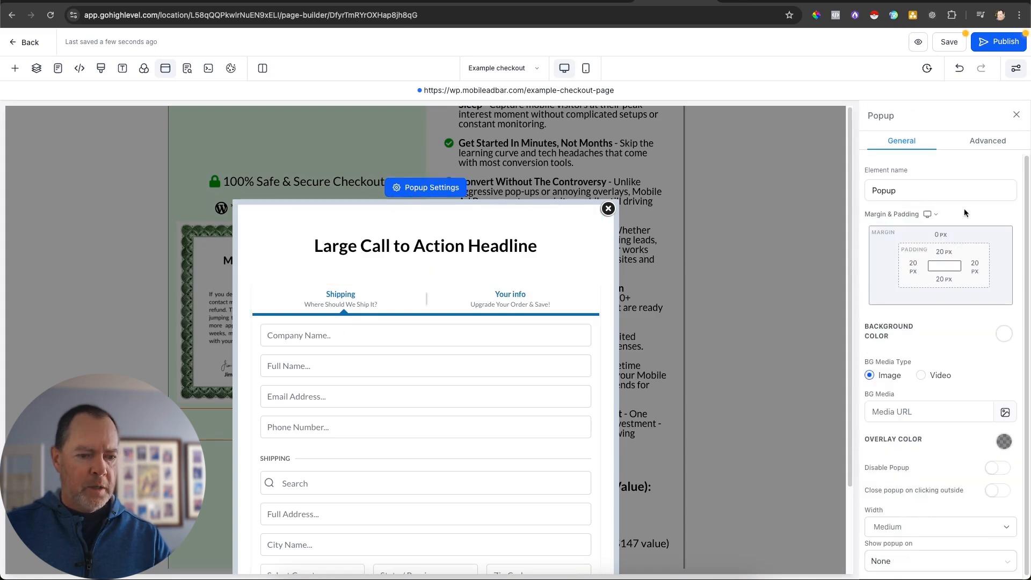
scroll(945, 215, down, 1)
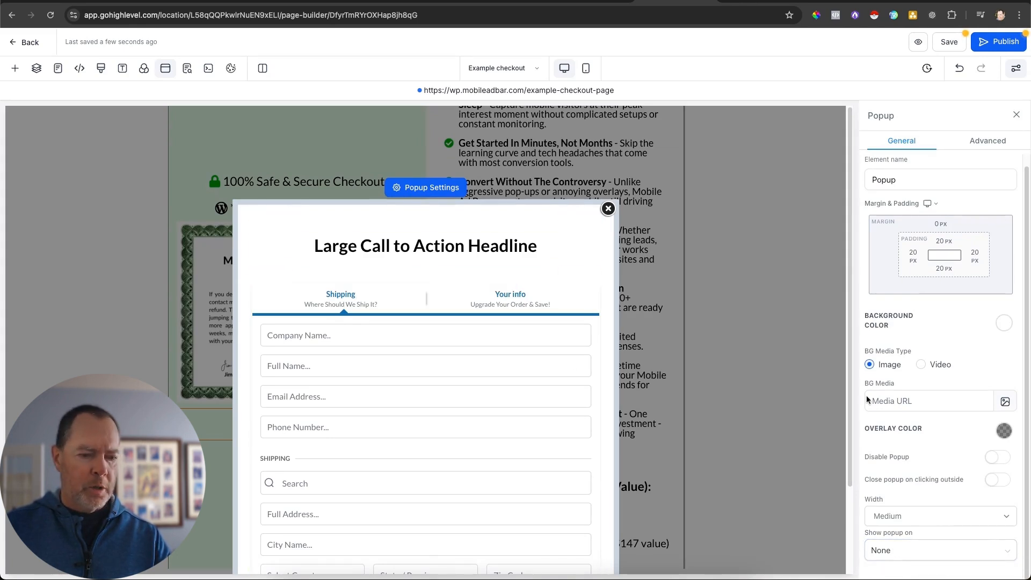
click(936, 554)
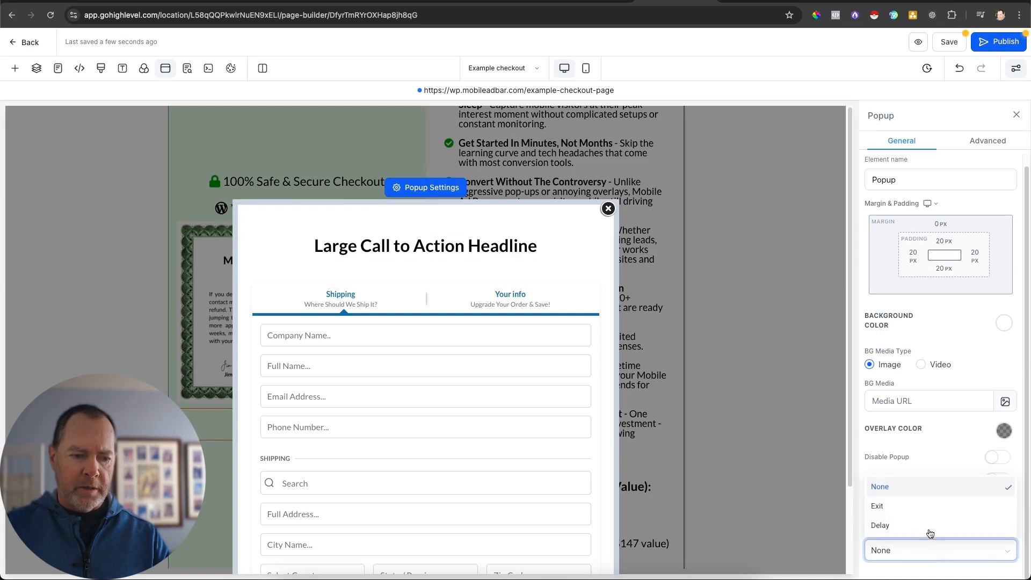
click(921, 509)
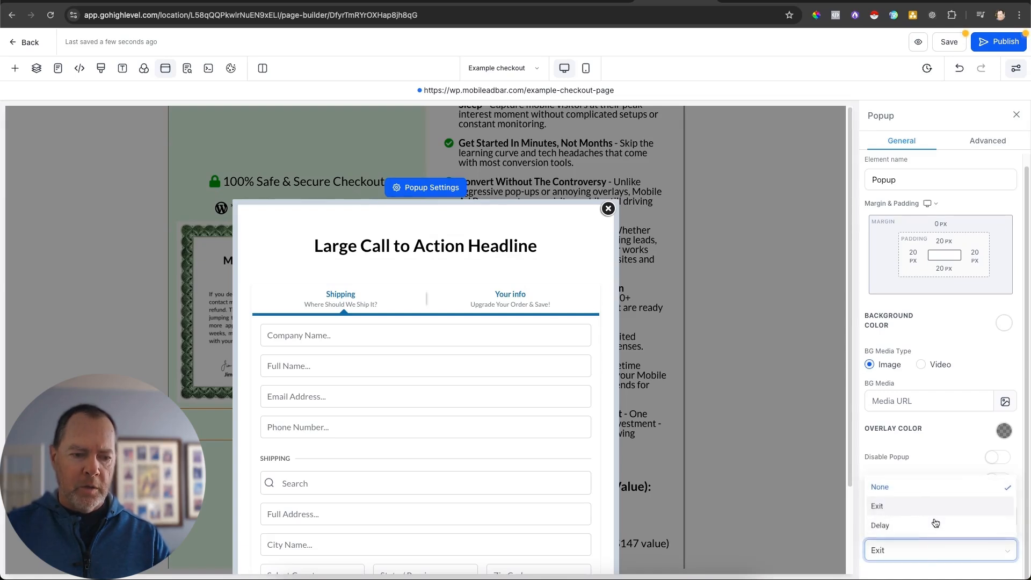
click(918, 543)
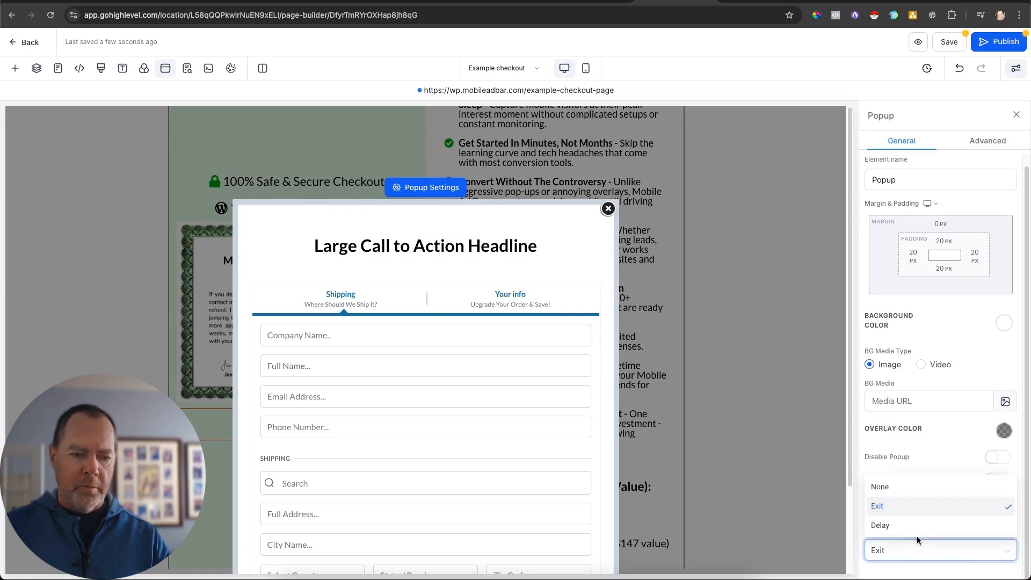
click(917, 489)
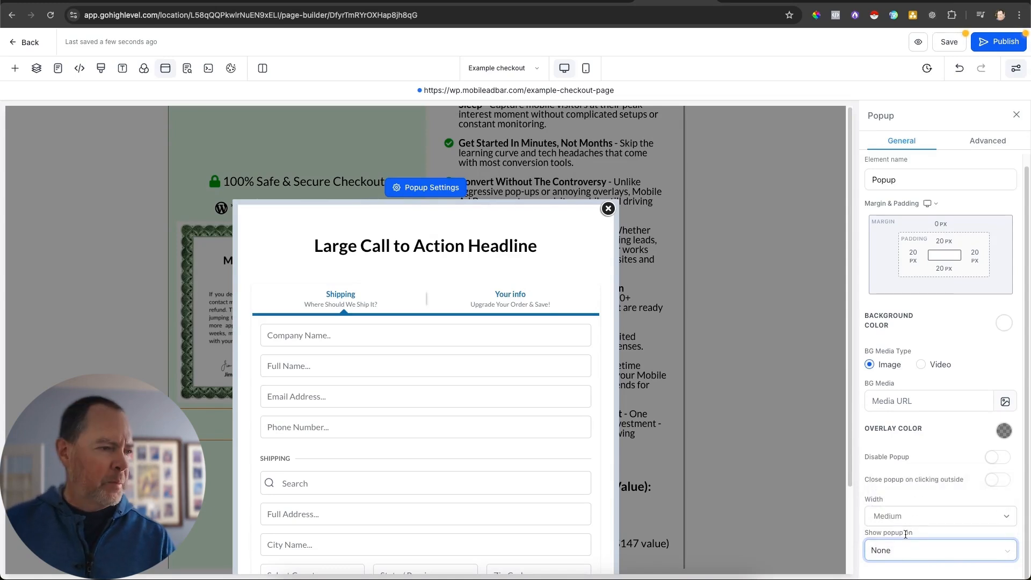
Save the page, reload the preview and test that the Click to Sign Up button opens the order form popup.
click(960, 45)
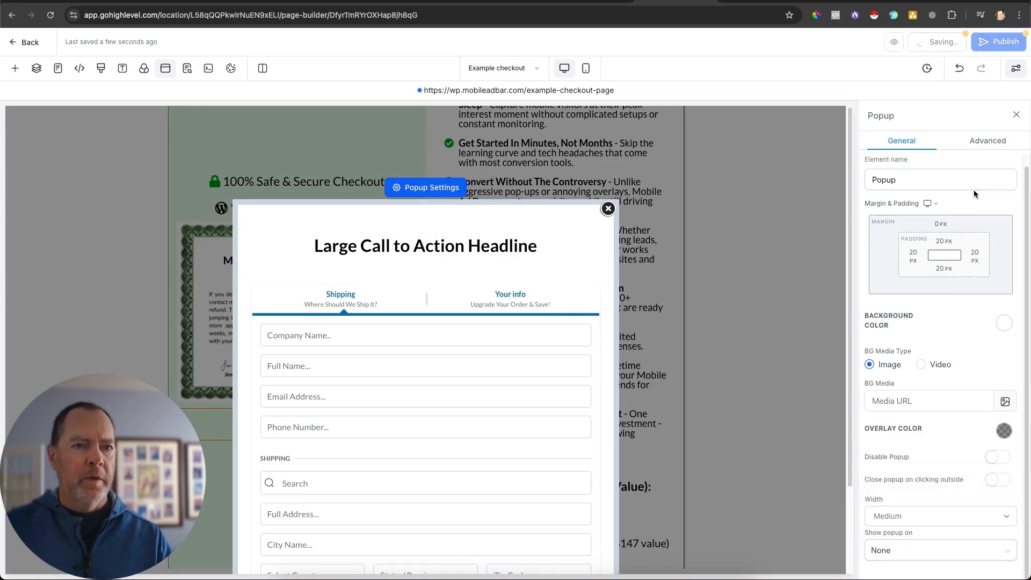
click(799, 3)
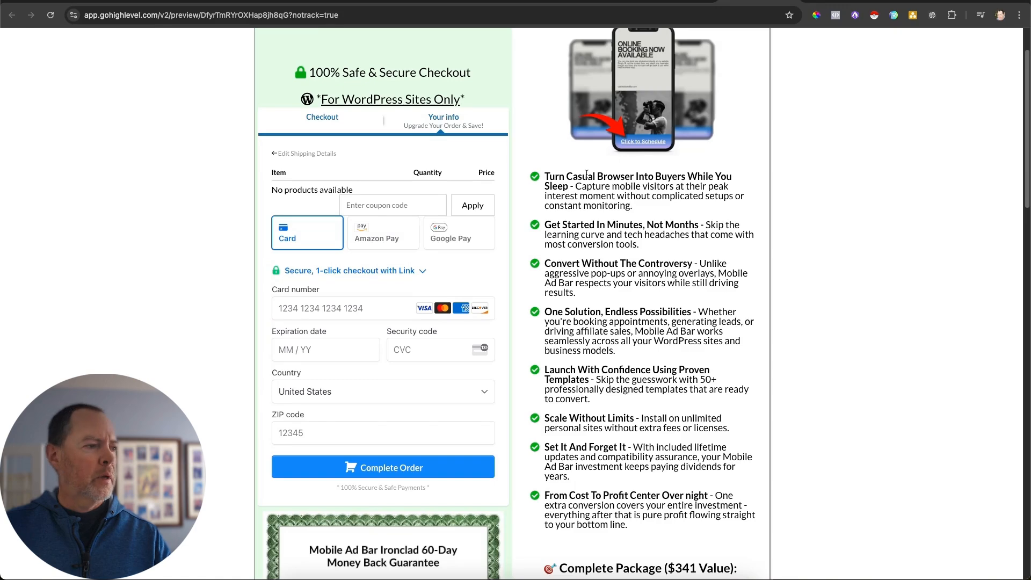
click(50, 15)
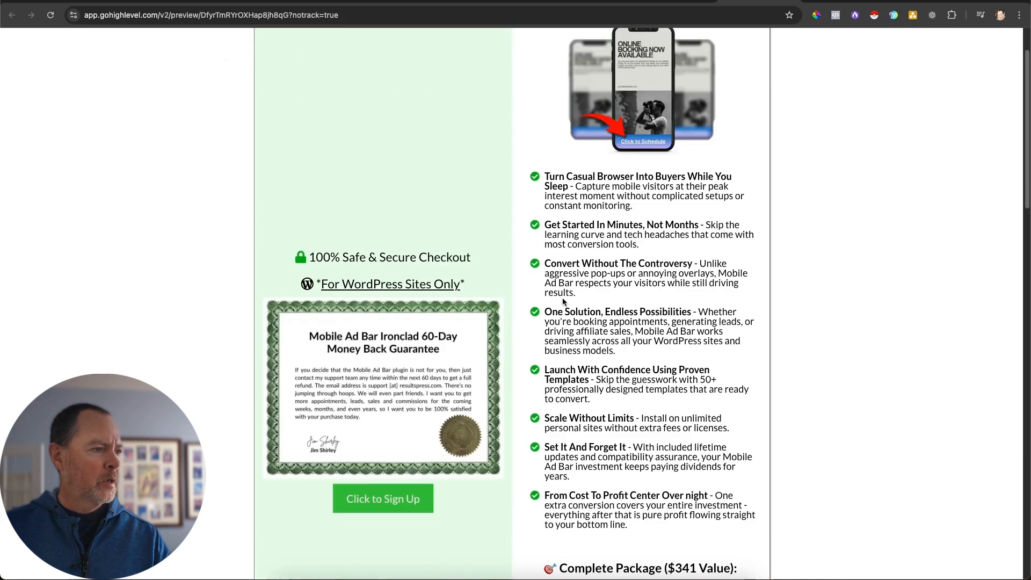
scroll(388, 204, up, 2)
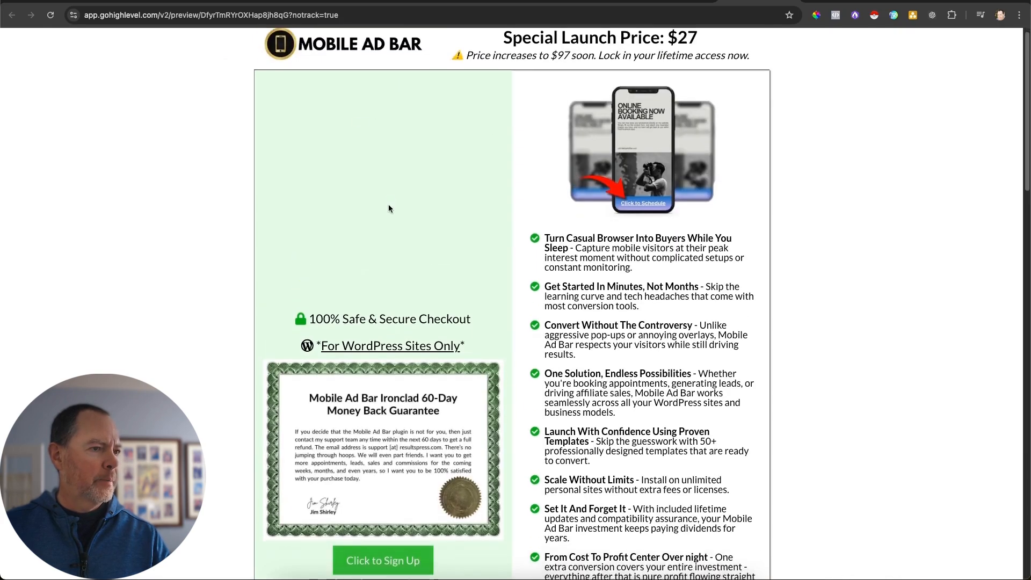
scroll(388, 204, down, 5)
click(379, 290)
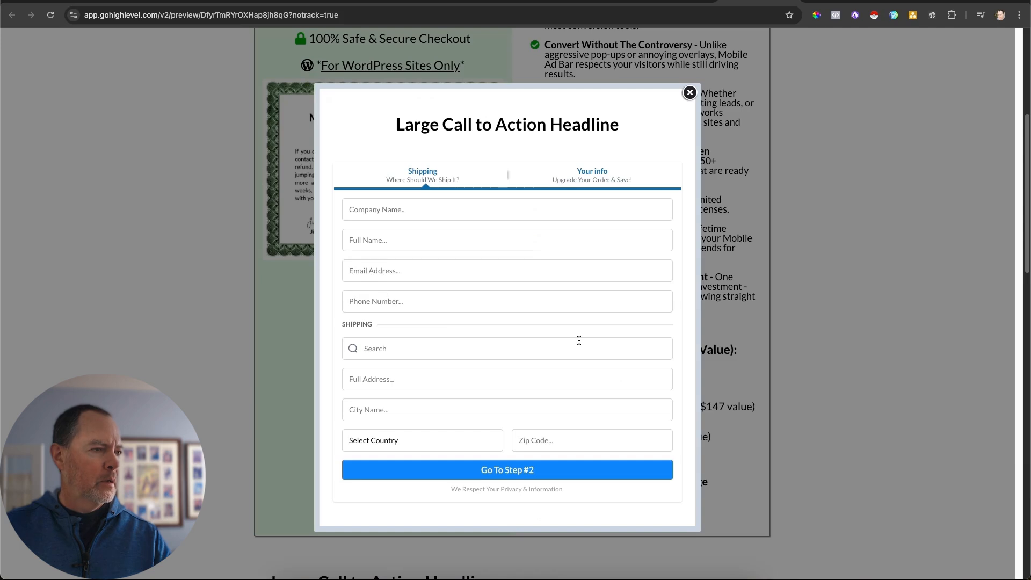
scroll(553, 260, down, 1)
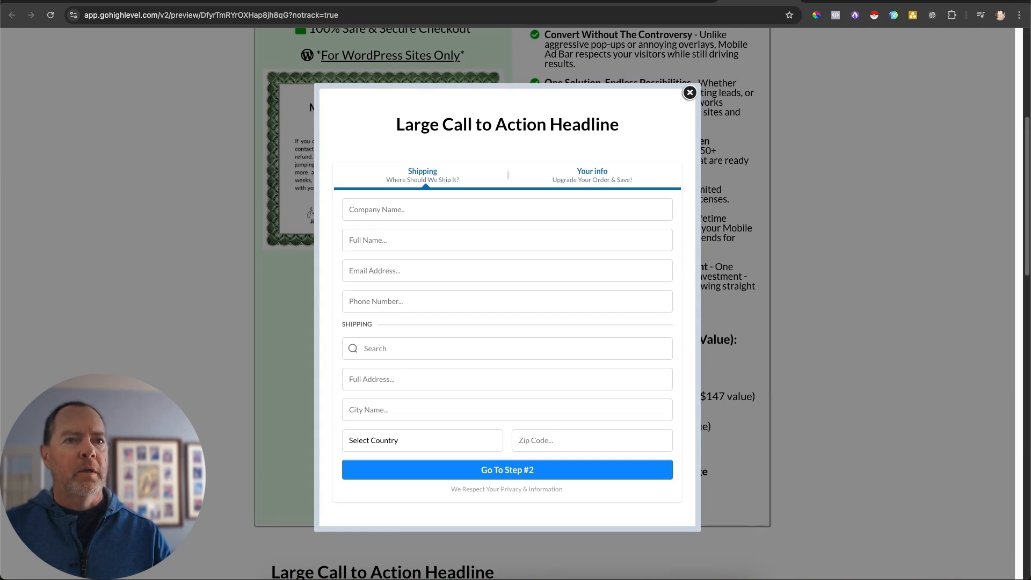
Narrow the preview window to phone width to check the popup's mobile layout, and restore its full width.
drag(1030, 3, 73, 23)
scroll(121, 212, up, 3)
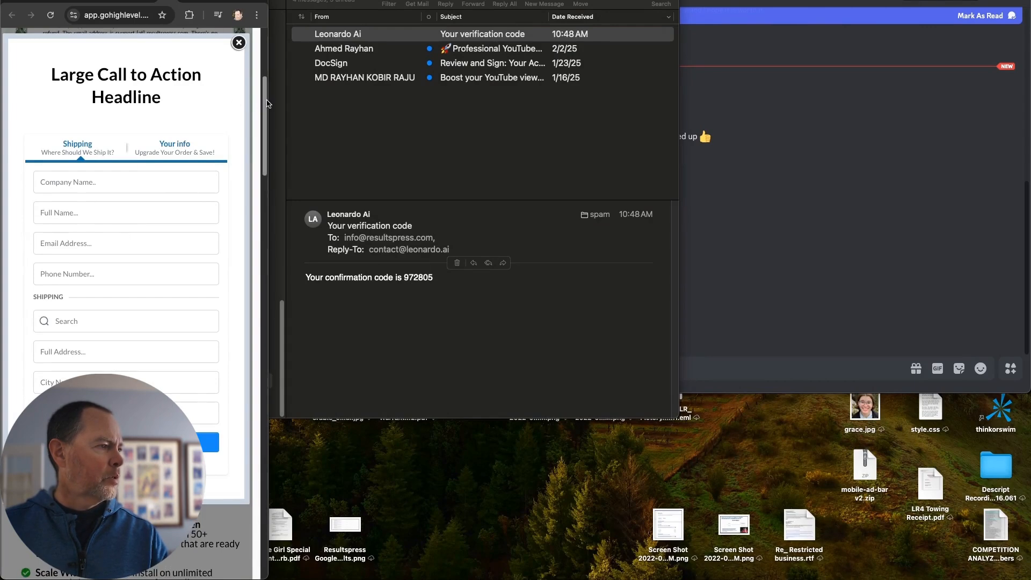
drag(270, 83, 1028, 88)
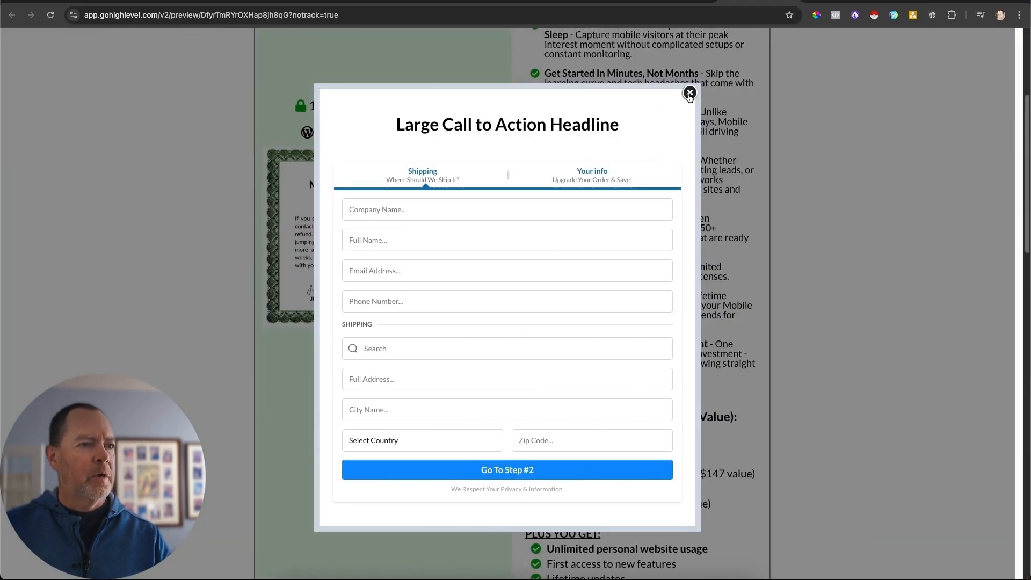
Return to the page editor, close the popup and open the advanced settings of the template's two-step order form further down.
click(677, 2)
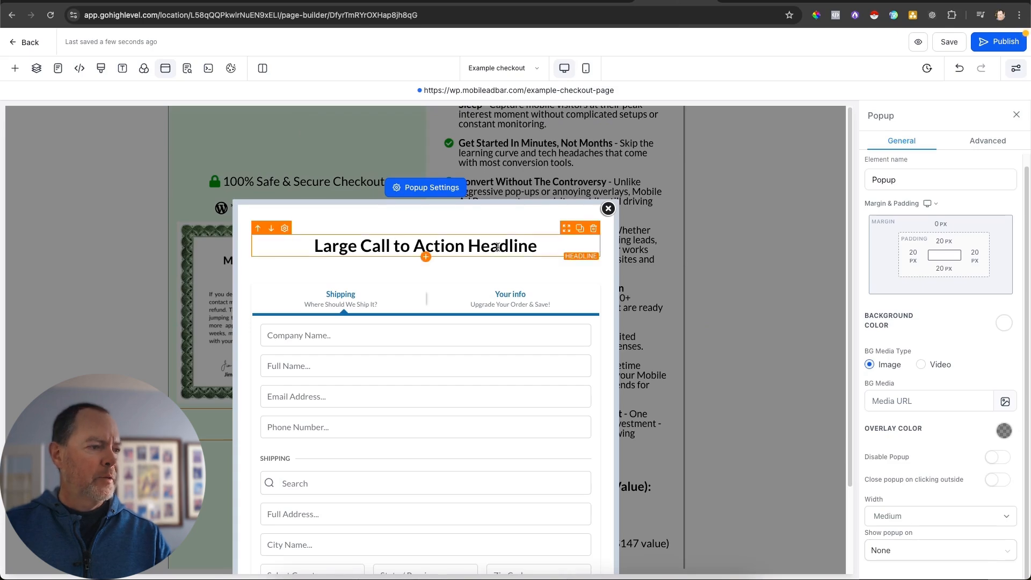
click(609, 208)
scroll(489, 340, down, 10)
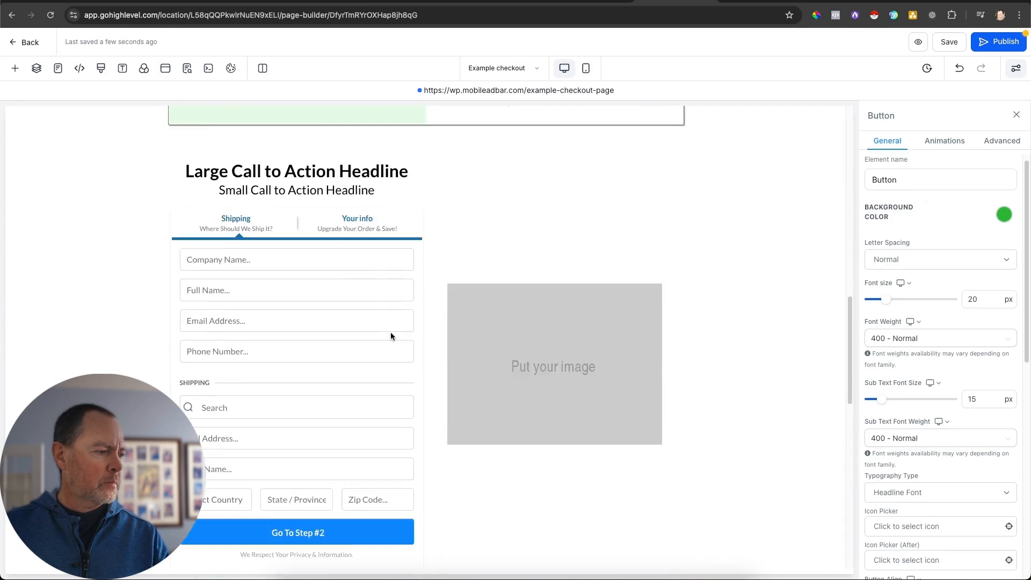
click(312, 342)
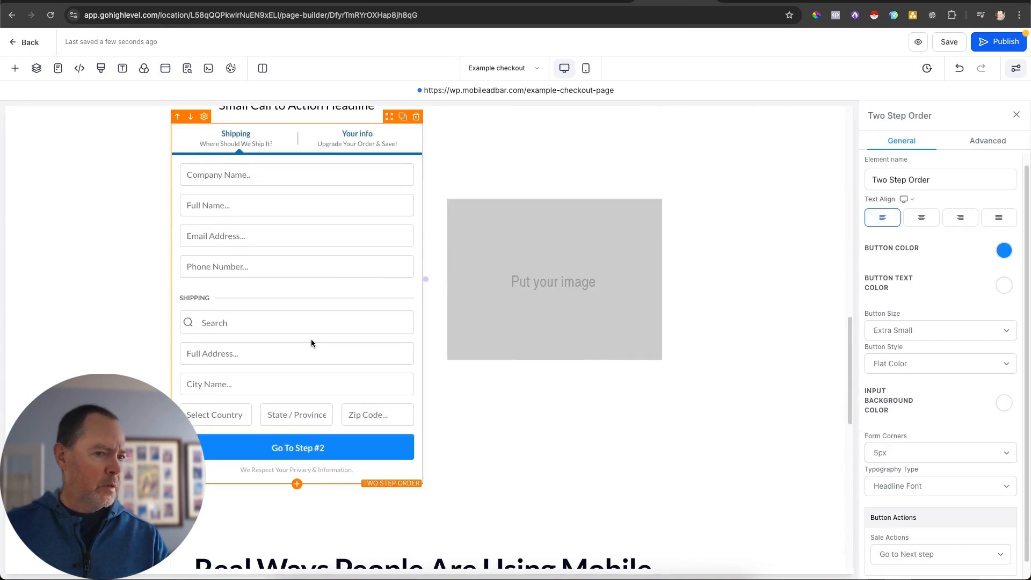
scroll(907, 313, up, 1)
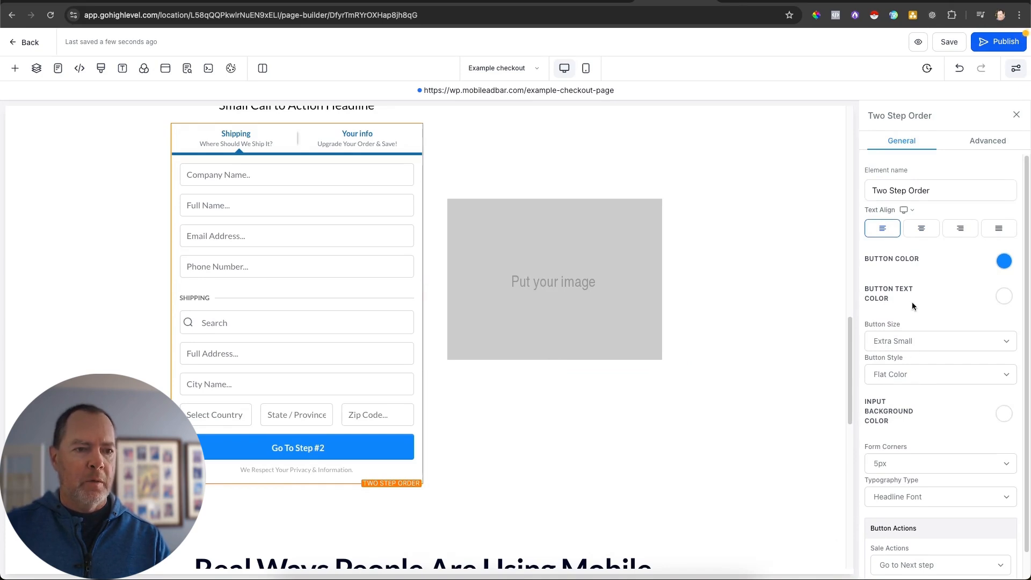
click(961, 150)
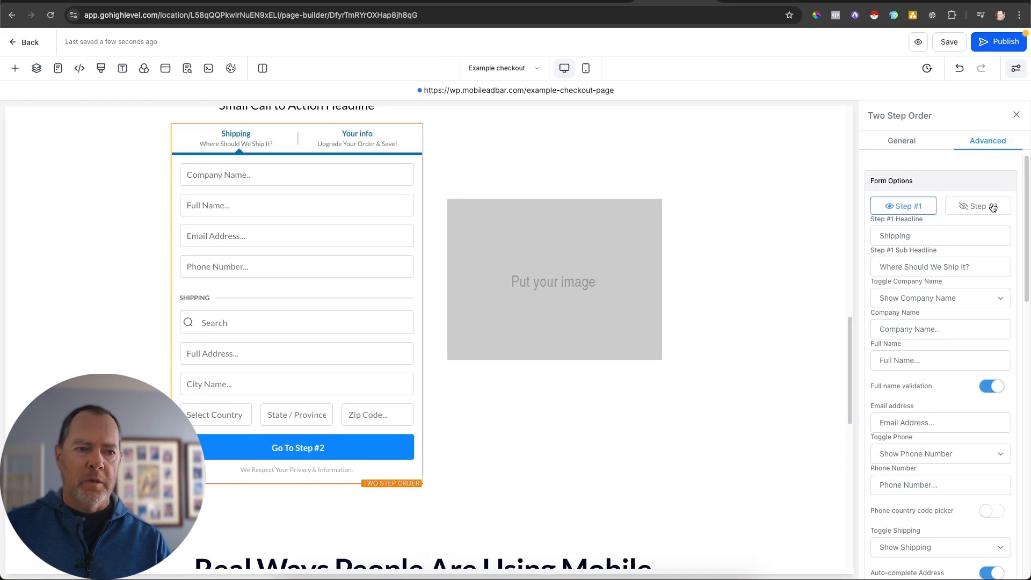
Set the order form's Step #1 headline to "Checkout" and clear its Step #1 sub headline.
drag(931, 239, 869, 241)
text(Ch)
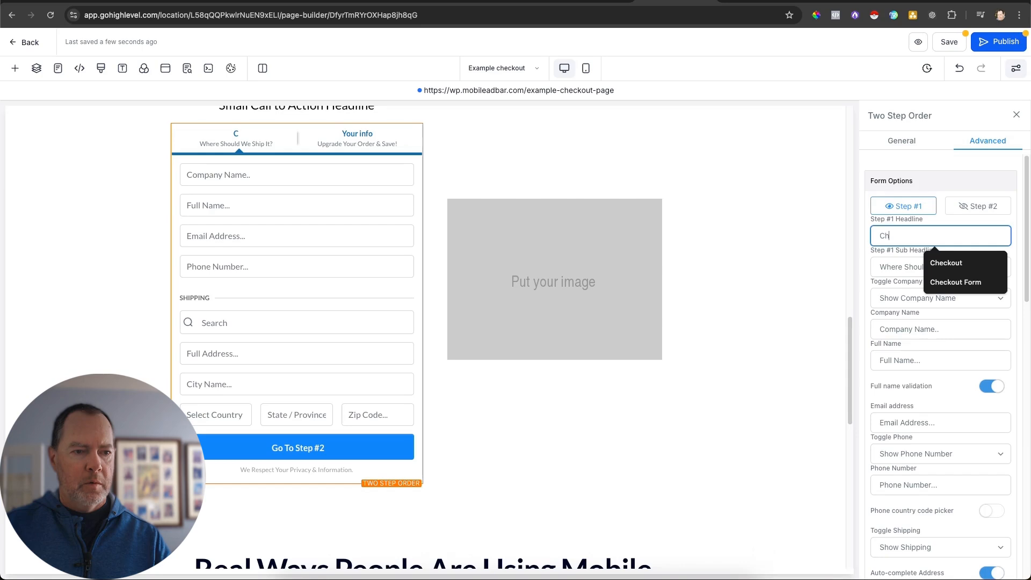
text(eckout)
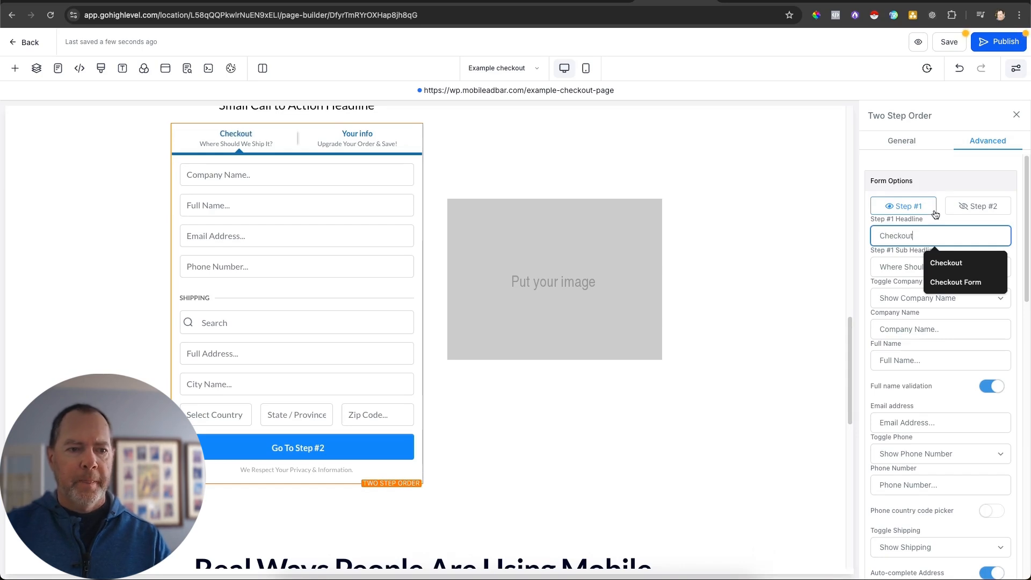
click(963, 266)
drag(962, 266, 862, 273)
key(BackSpace)
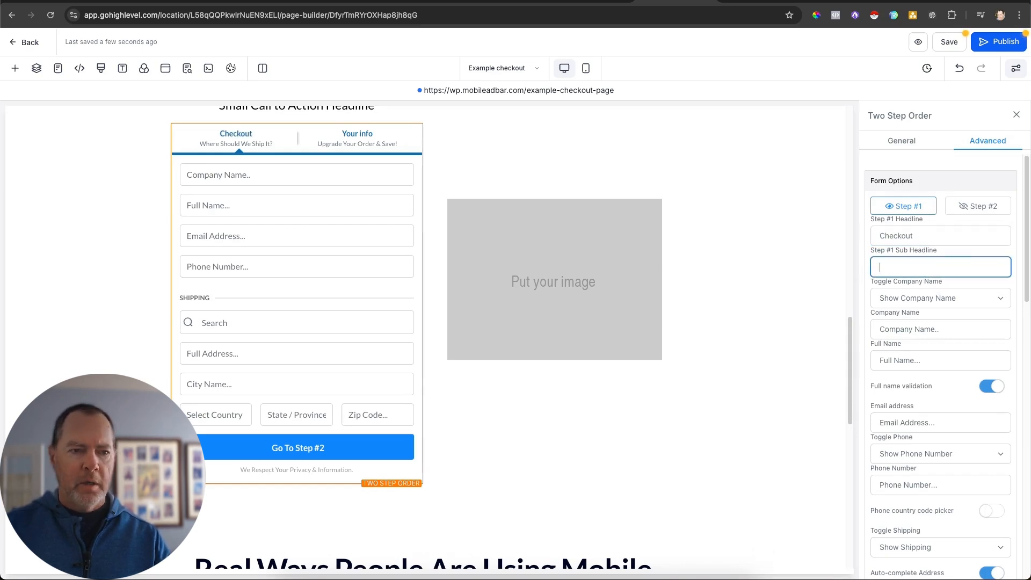
scroll(879, 263, down, 5)
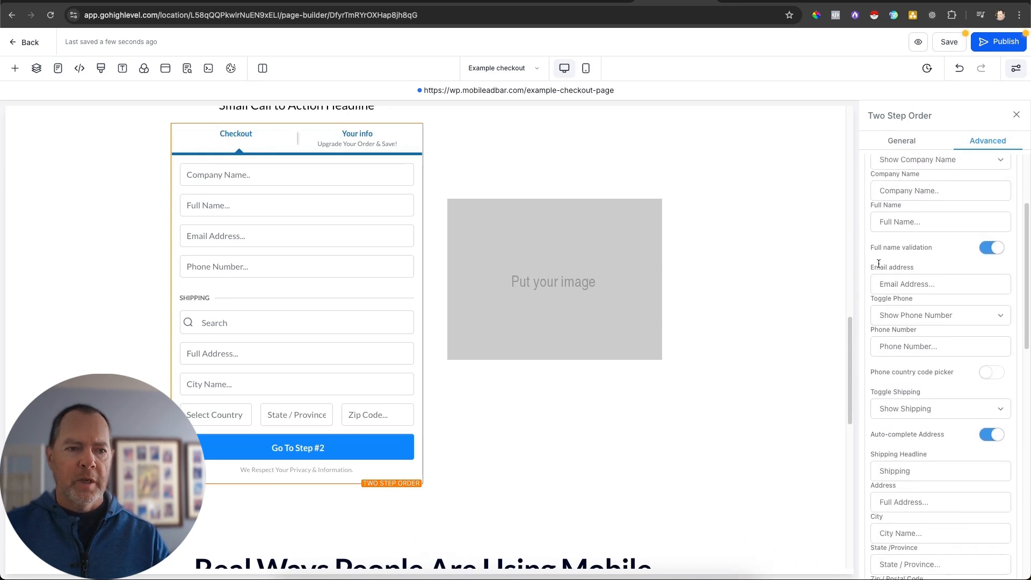
Hide the company name, phone number and shipping fields on Step #1 of the two-step order form.
scroll(879, 263, up, 1)
click(991, 171)
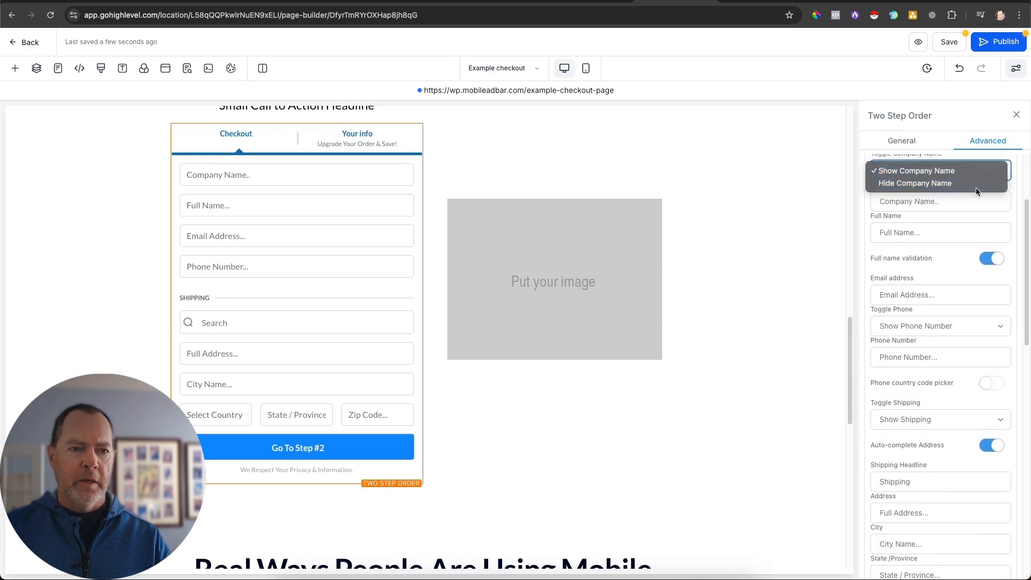
click(978, 189)
scroll(929, 262, down, 3)
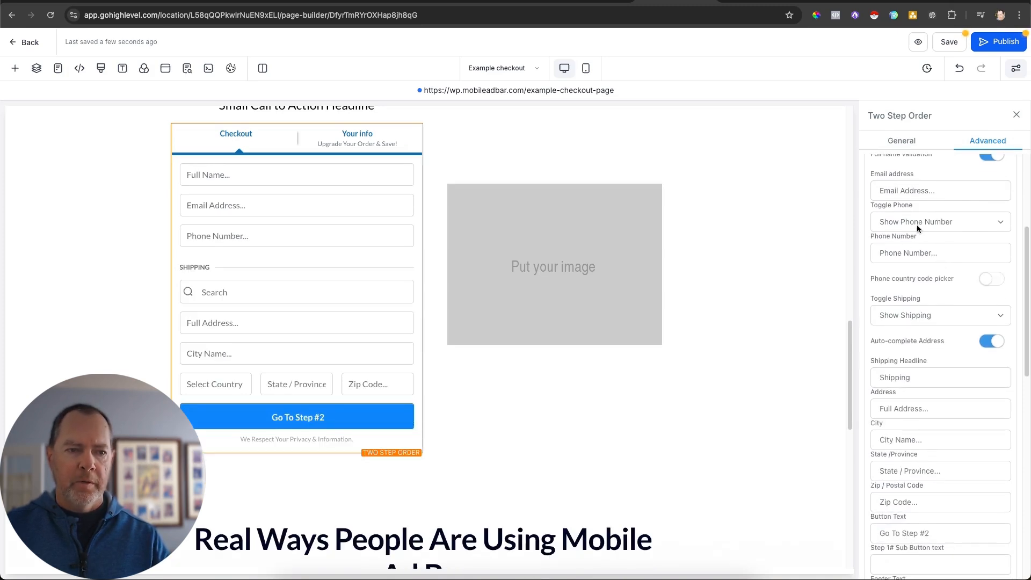
click(918, 225)
click(916, 234)
scroll(924, 269, down, 1)
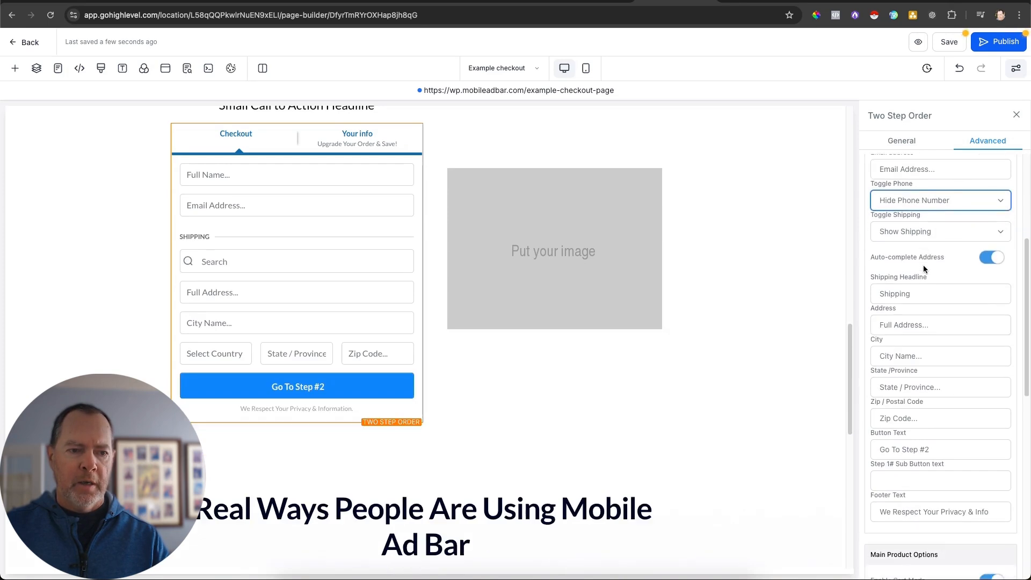
scroll(924, 268, down, 2)
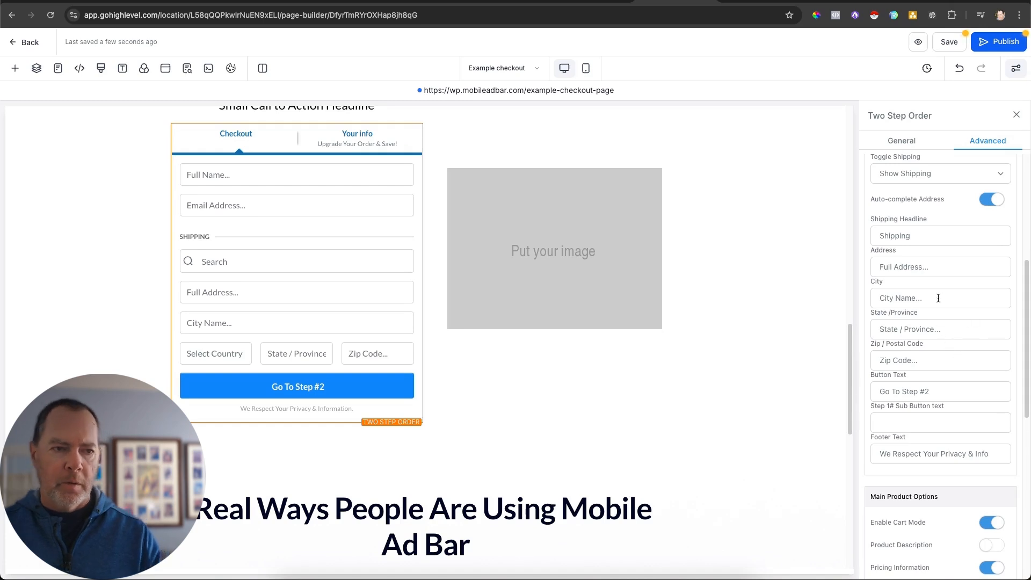
click(948, 173)
click(908, 231)
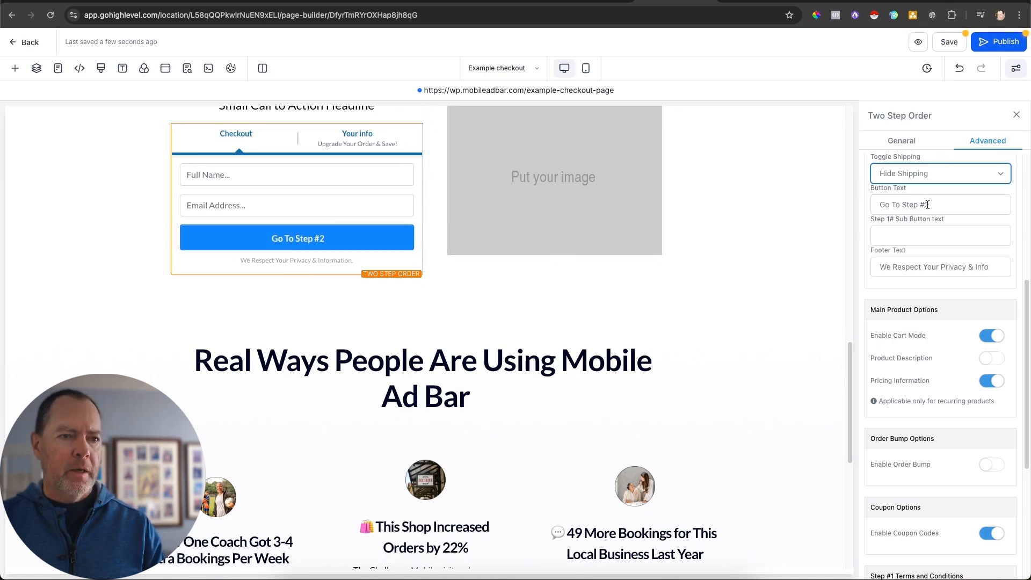
Clear the order form's Step #2 sub headline and set its Step #2 headline to "Step 2".
scroll(980, 209, up, 5)
click(980, 209)
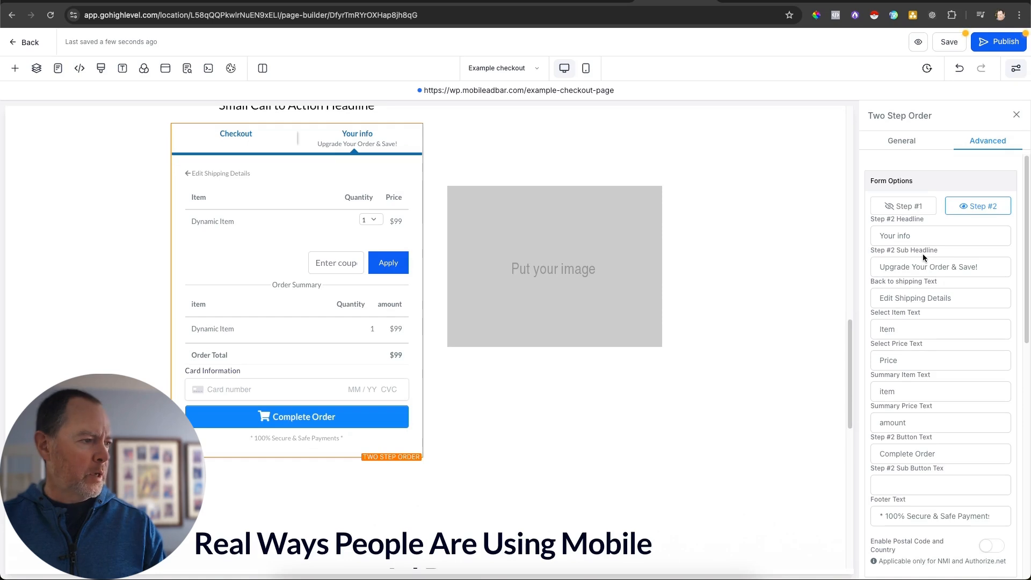
drag(984, 267, 874, 269)
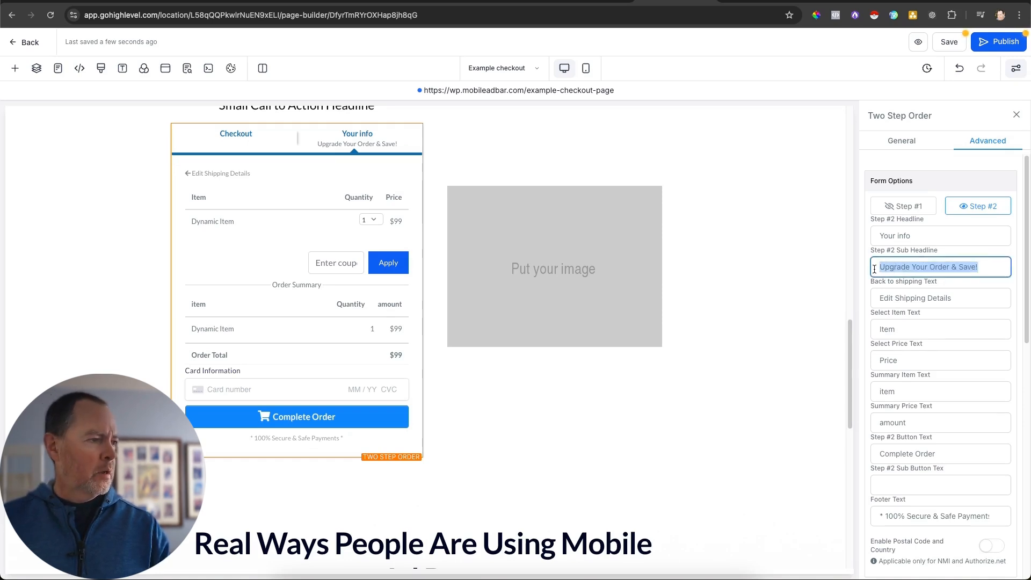
key(BackSpace)
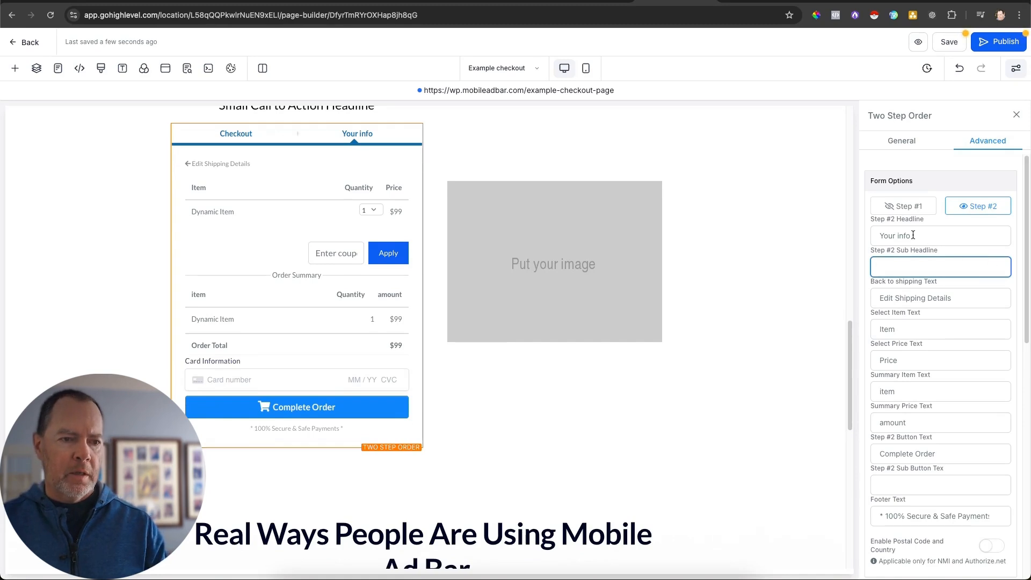
drag(913, 235, 835, 232)
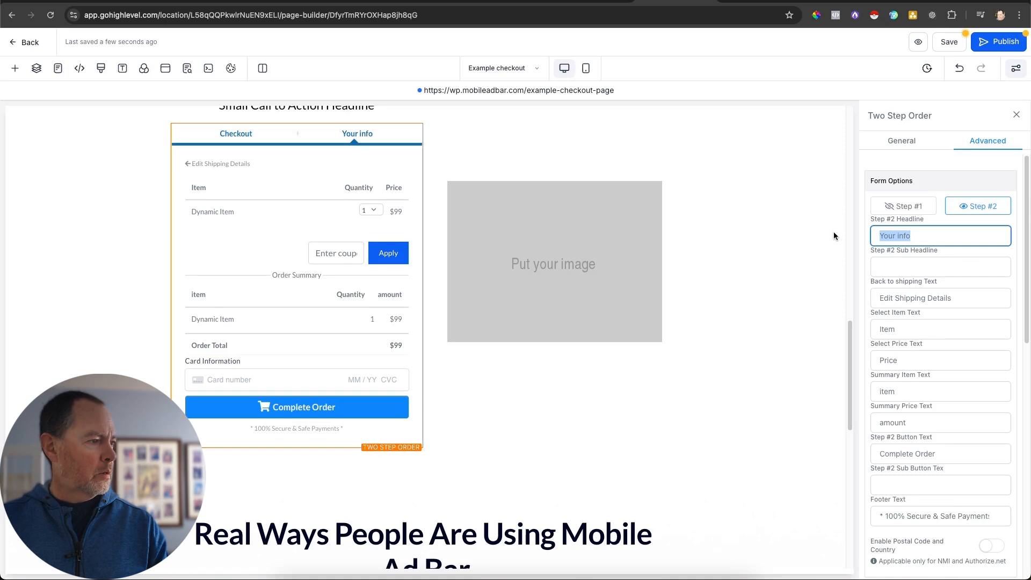
text(Step 2)
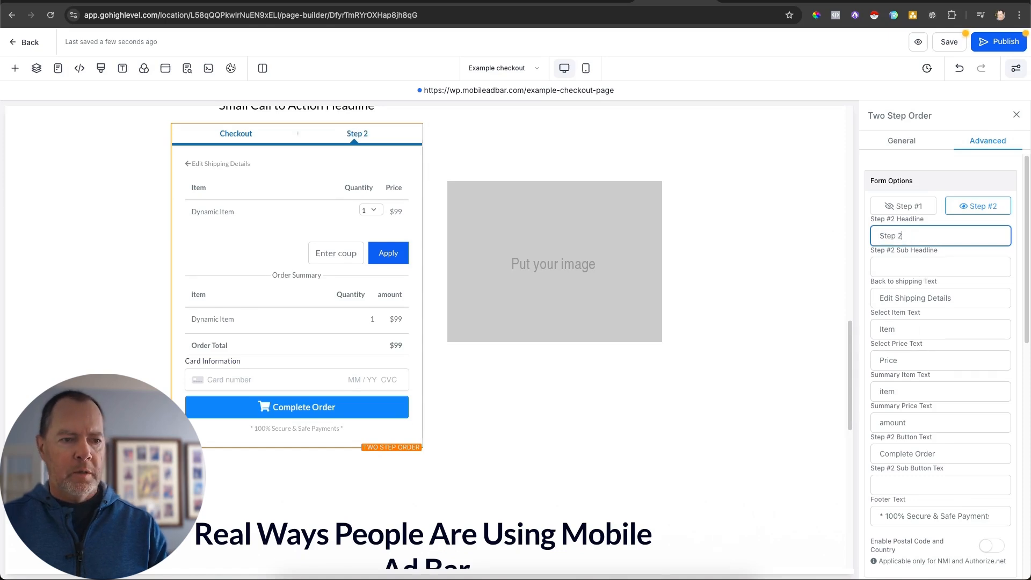
Replace the Back to shipping text on Step #2 with "back".
click(961, 296)
scroll(971, 295, down, 1)
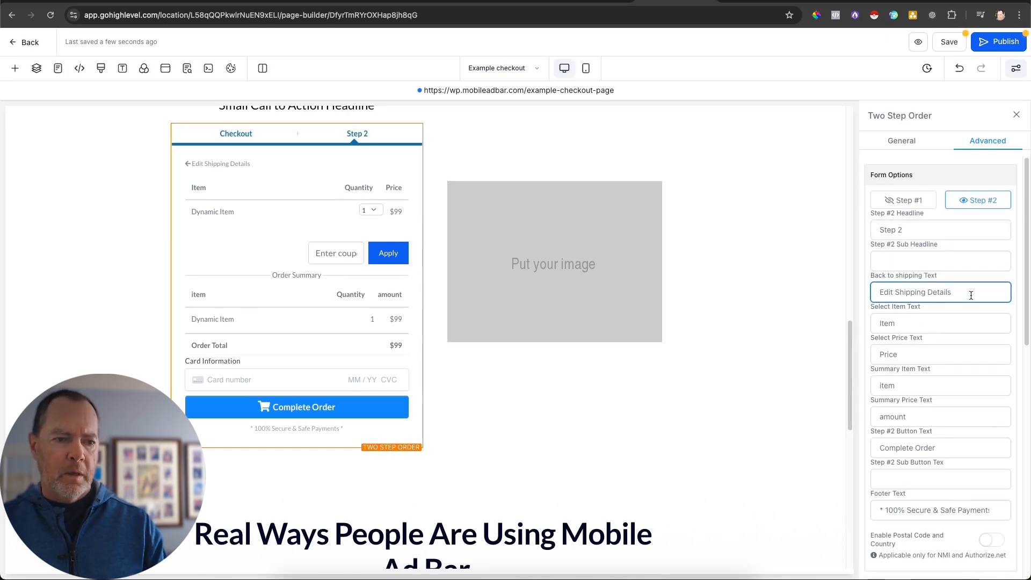
drag(971, 295, 869, 295)
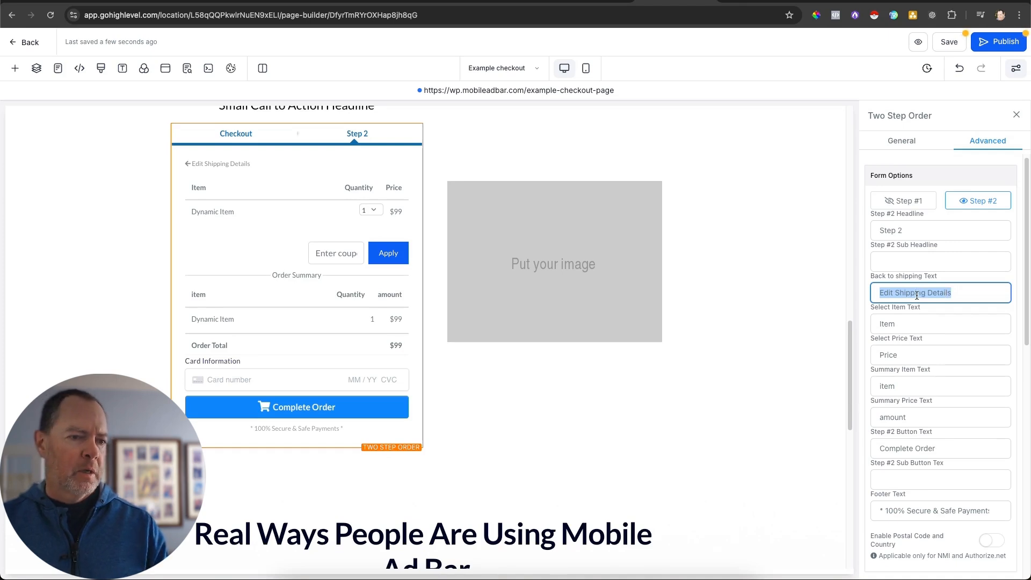
key(BackSpace)
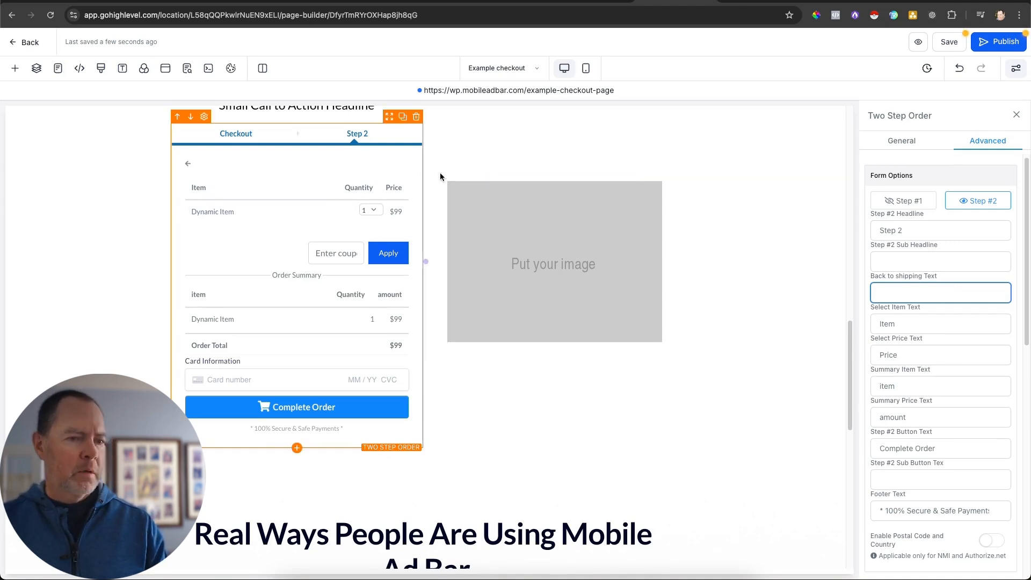
text(vack)
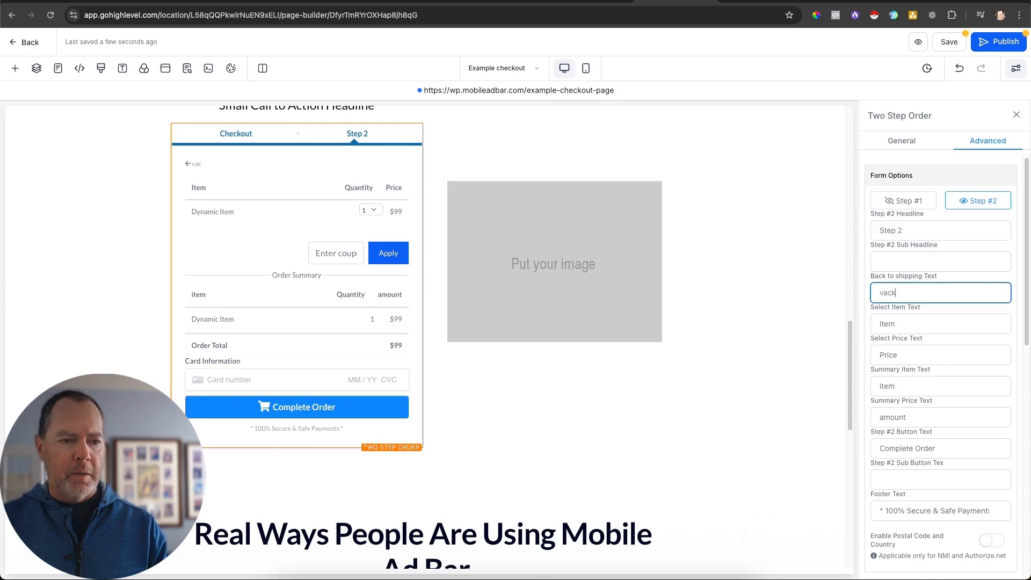
key(BackSpace)
key(BackSpace)
key(BackSpace)
key(BackSpace)
text(b)
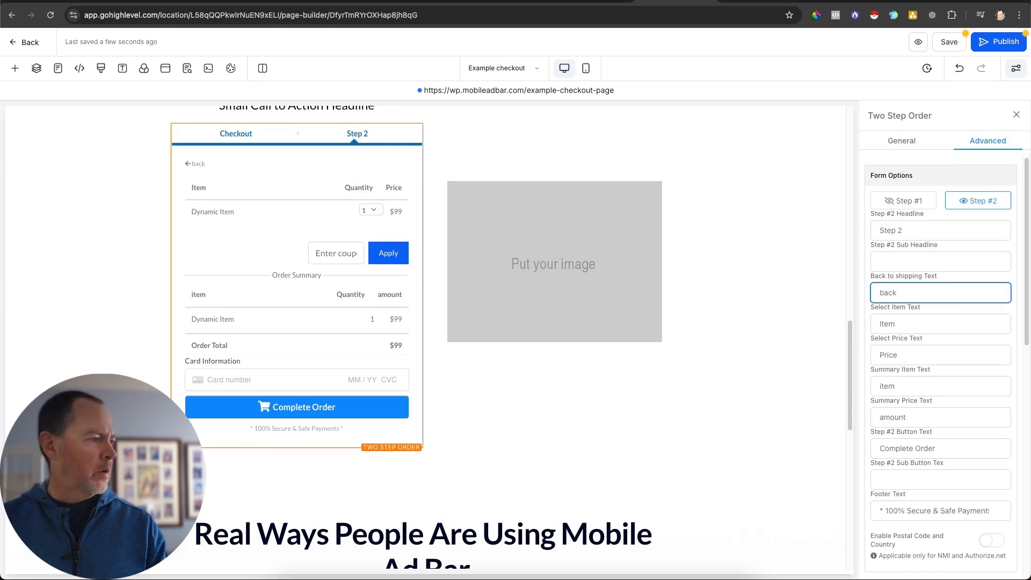
Clear the Back to shipping text on Step #2 of the order form.
scroll(994, 269, down, 2)
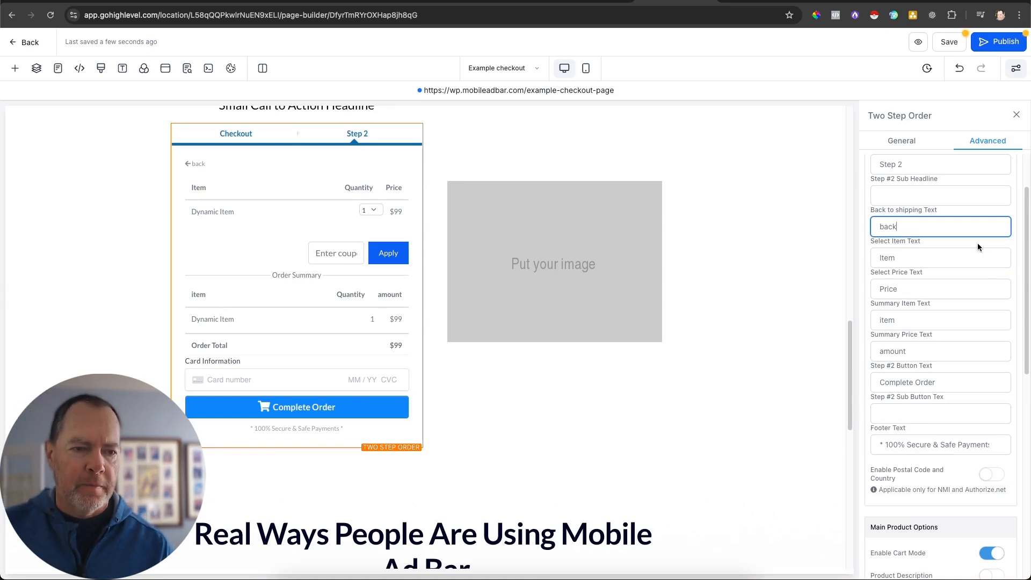
click(978, 243)
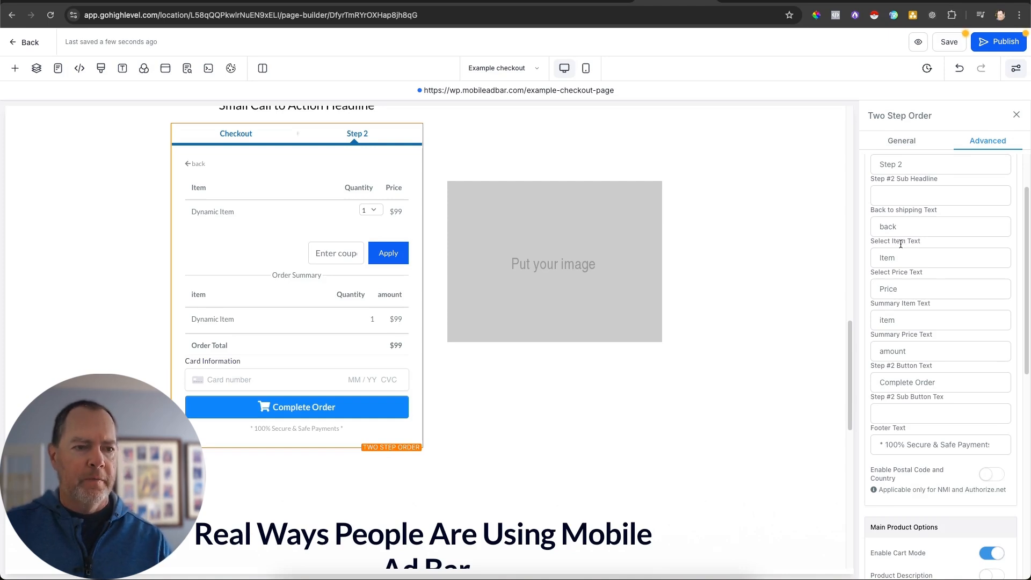
double_click(897, 231)
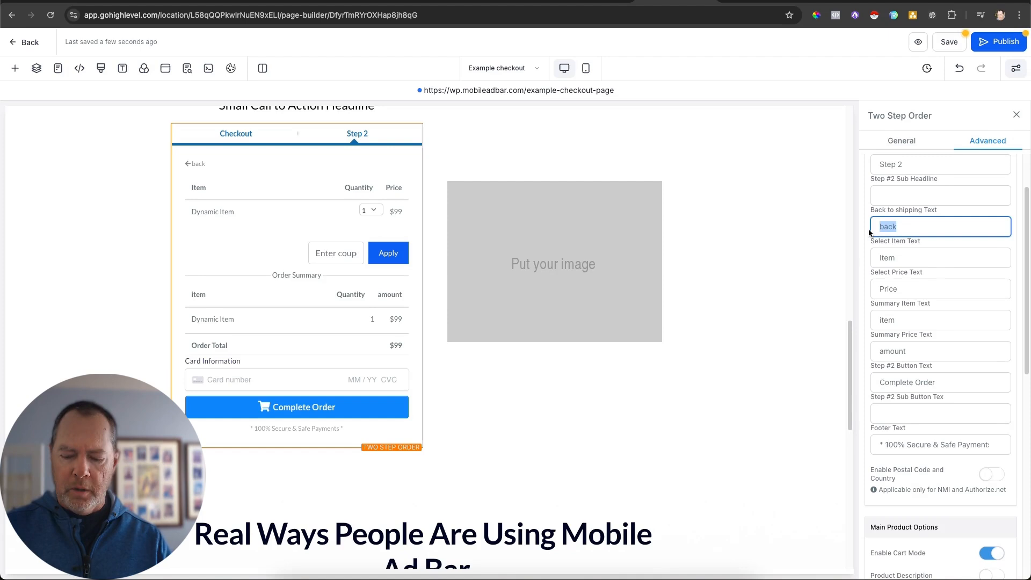
key(BackSpace)
Disable Cart Mode in the order form's main product options.
scroll(993, 260, down, 2)
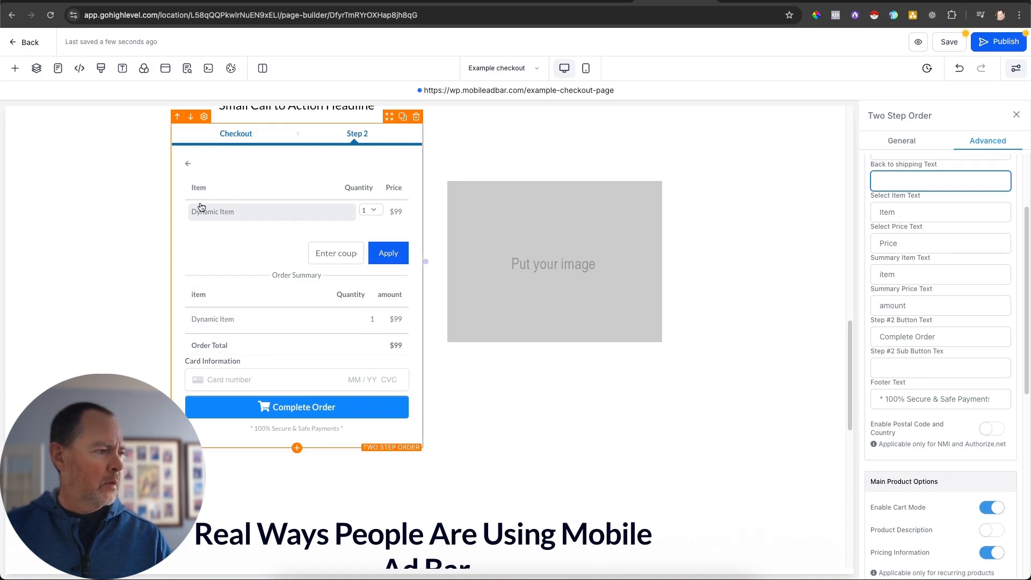
scroll(258, 203, up, 1)
scroll(921, 236, down, 3)
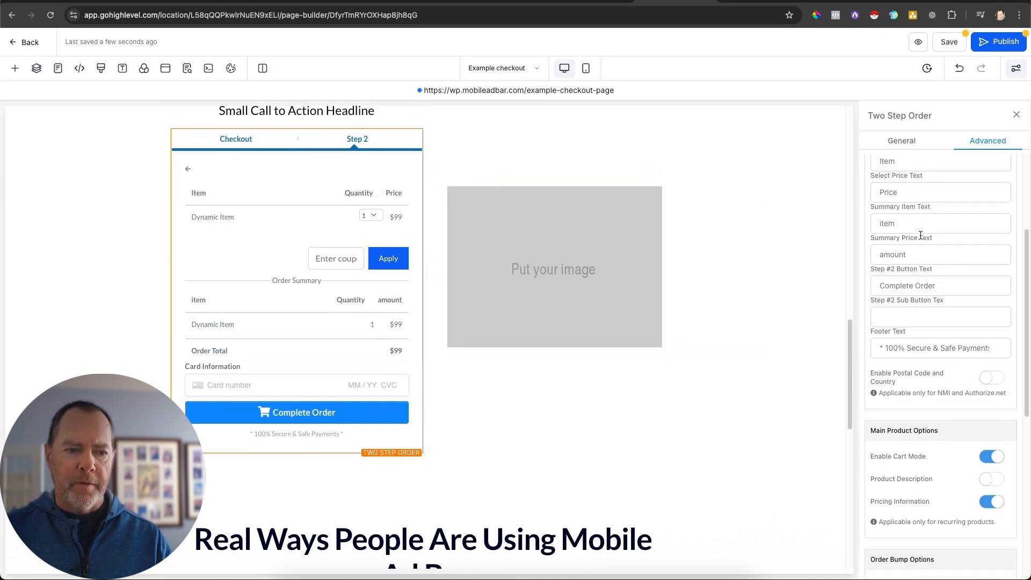
scroll(920, 235, down, 1)
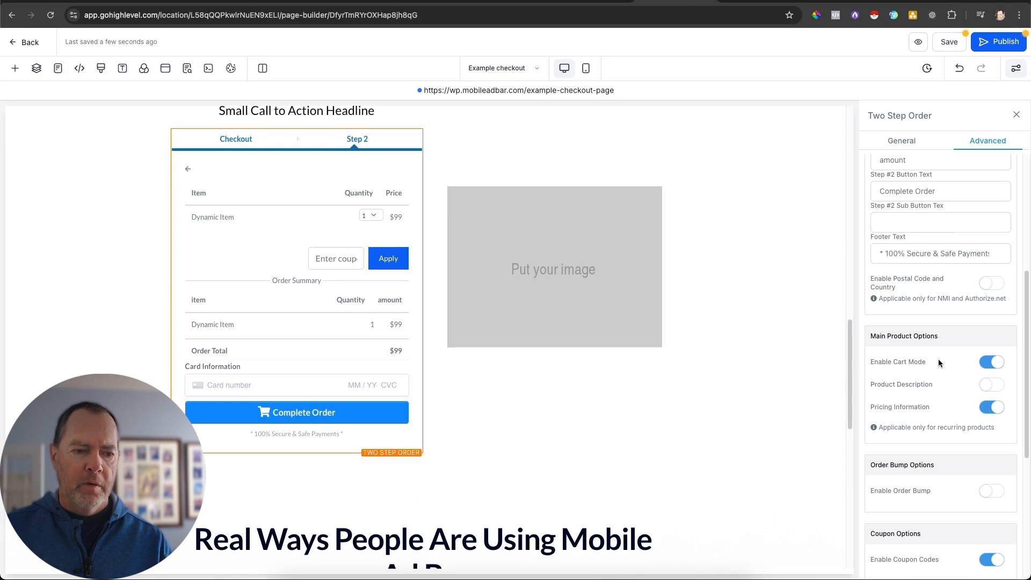
click(991, 364)
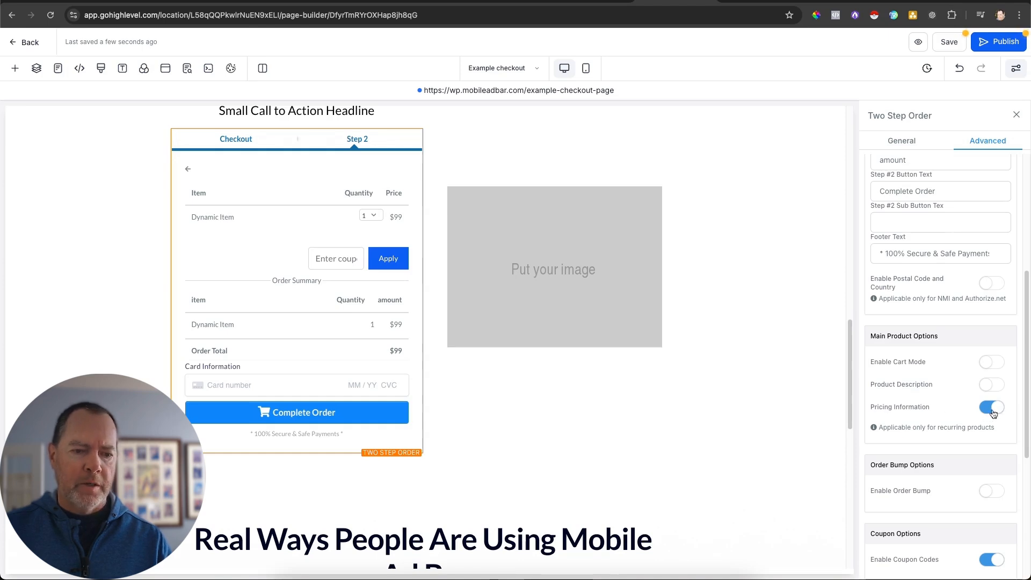
Switch to the live Mobile Ad Bar checkout page, examine its order bump, order summary and payment section, and return to the page editor.
scroll(915, 404, down, 3)
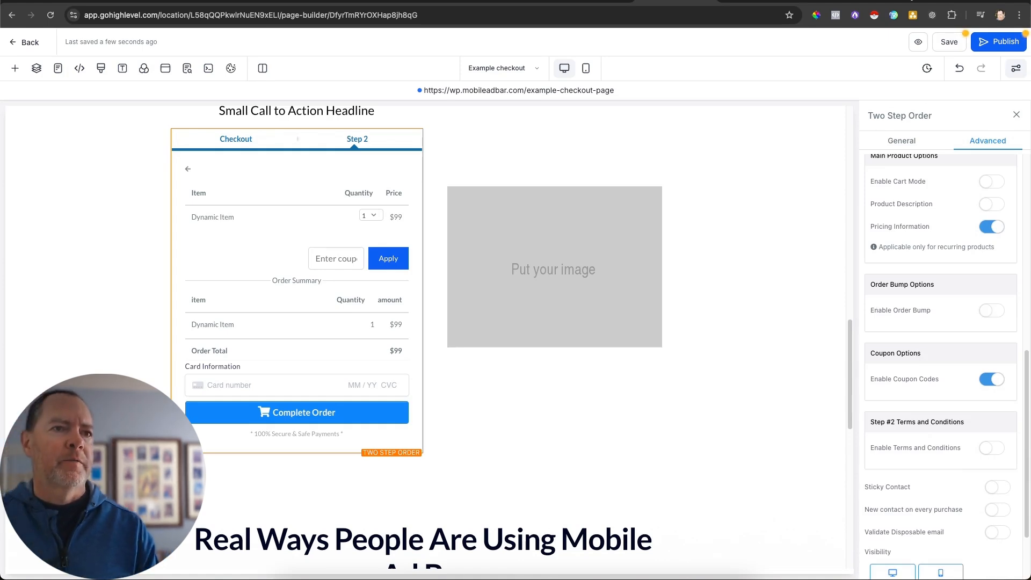
click(926, 1)
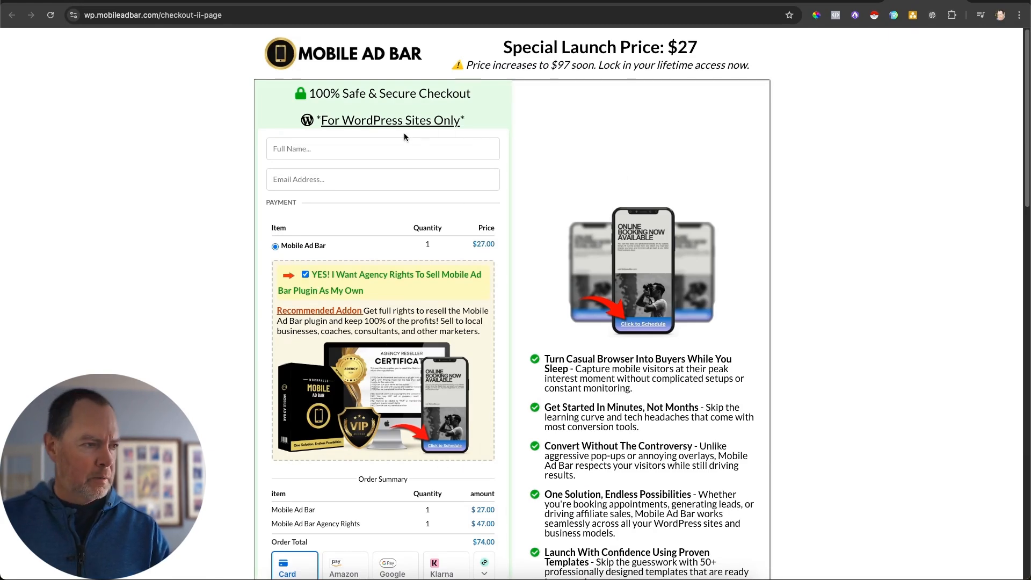
scroll(703, 231, down, 5)
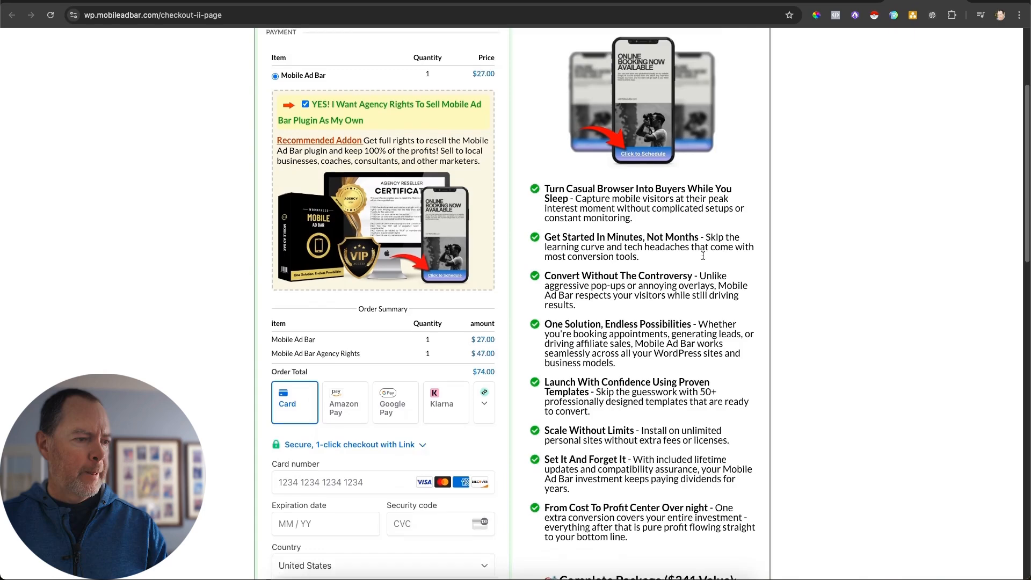
scroll(704, 259, down, 3)
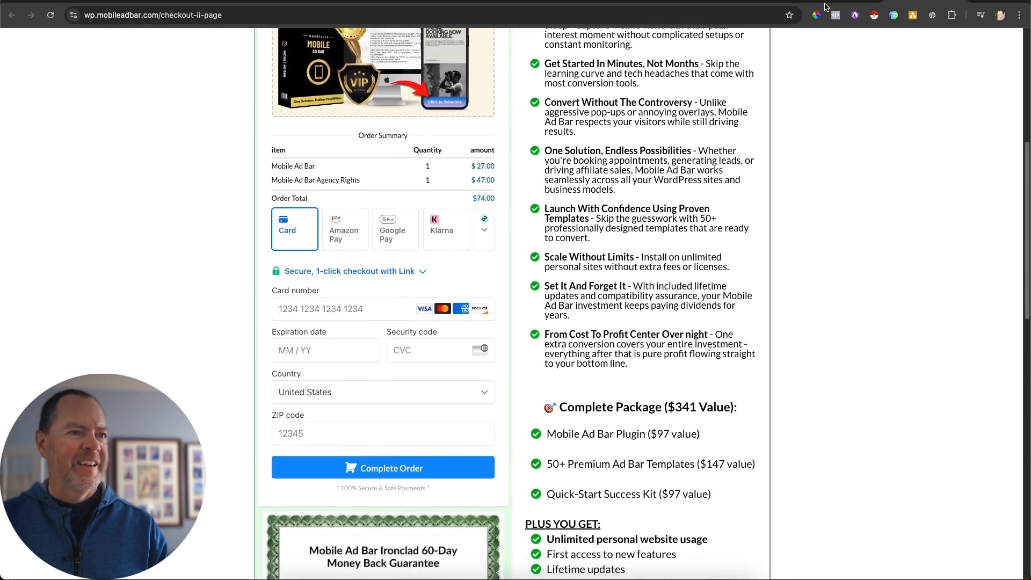
click(643, 1)
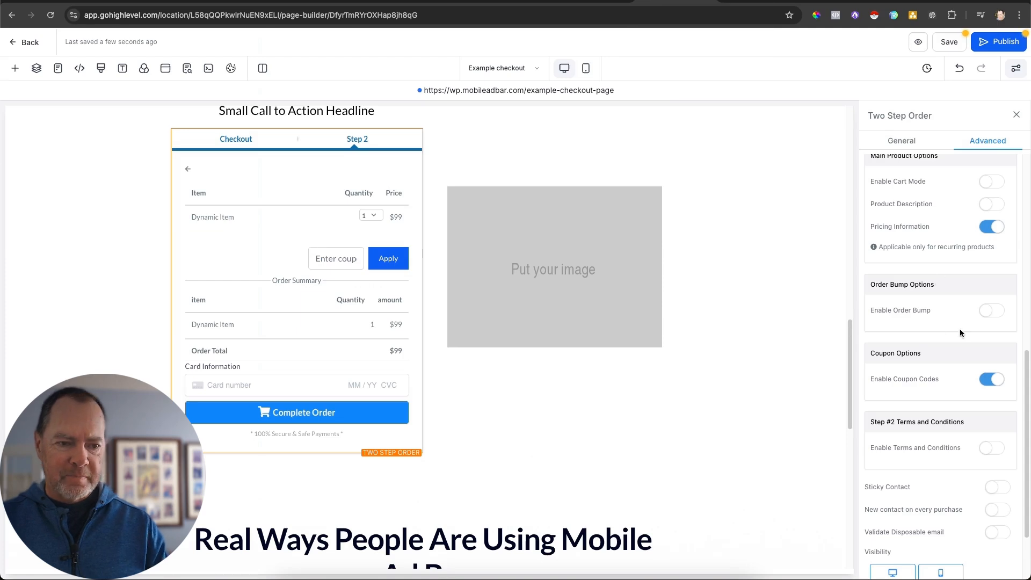
Try the Step #2 terms and conditions option on the order form and switch it off again.
scroll(925, 327, down, 3)
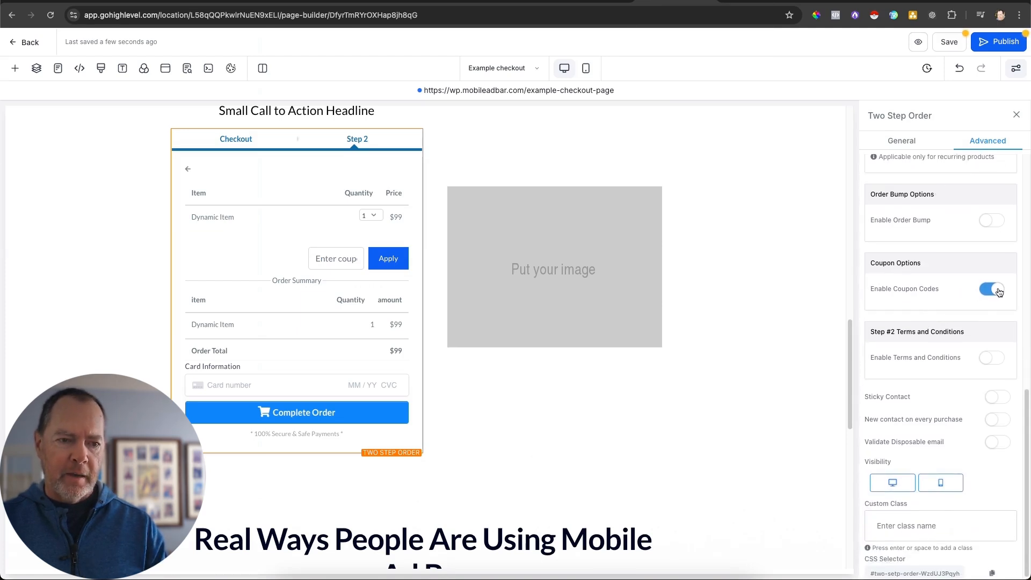
scroll(914, 299, down, 1)
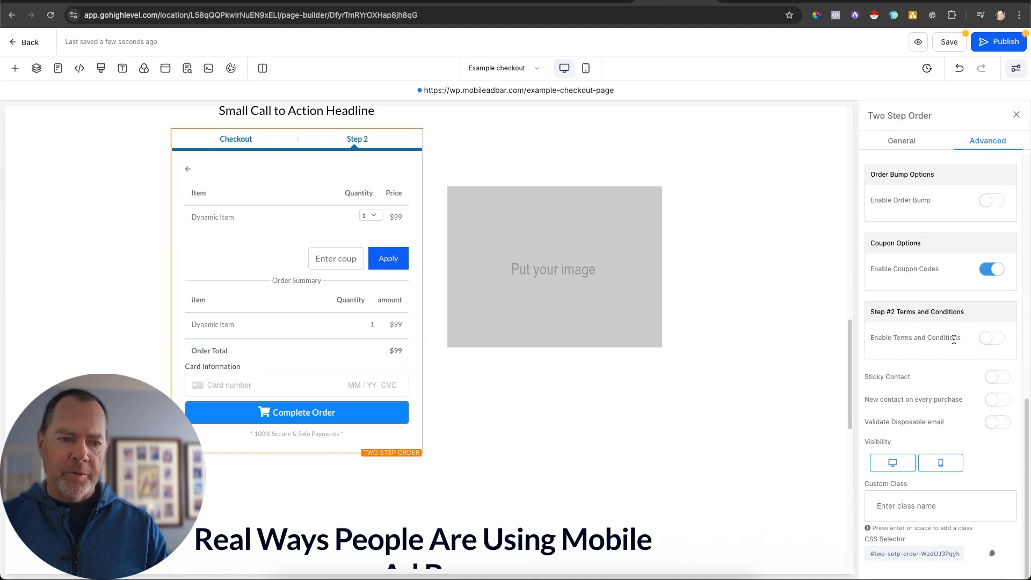
click(988, 340)
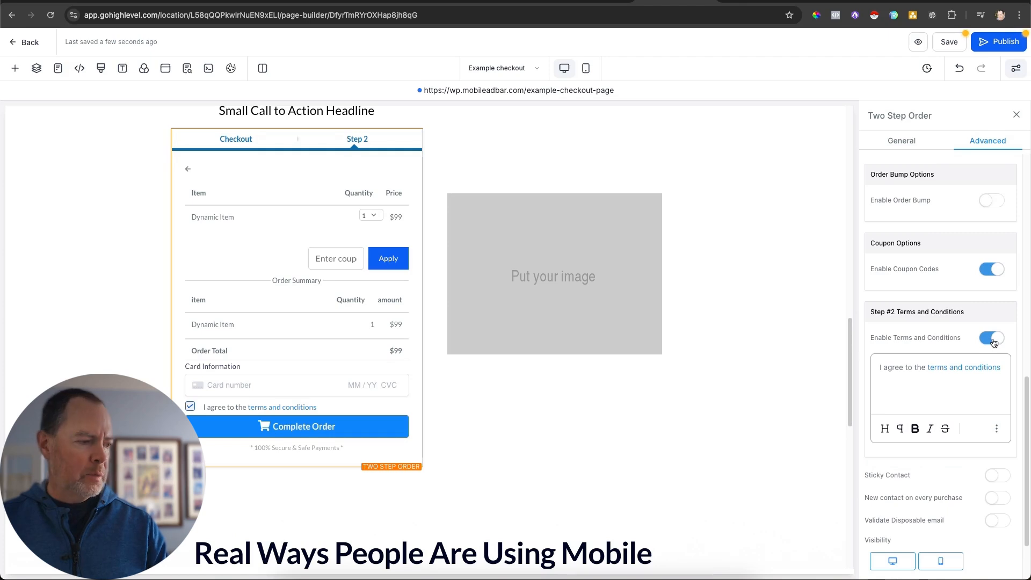
click(993, 339)
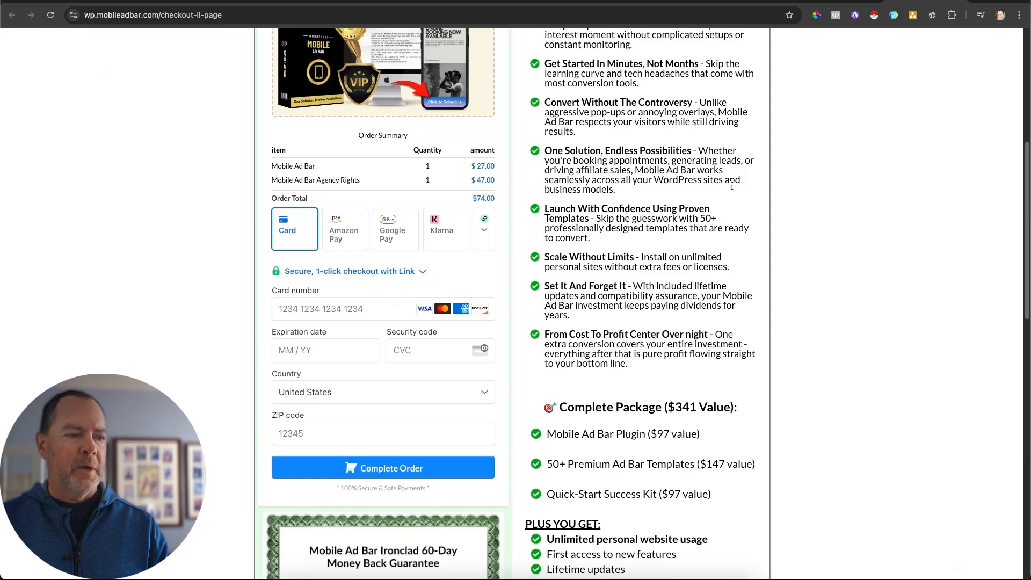
Examine the rest of the live Mobile Ad Bar checkout page down to its Privacy Policy, Terms and Contact Us links.
scroll(718, 197, down, 8)
scroll(718, 197, down, 6)
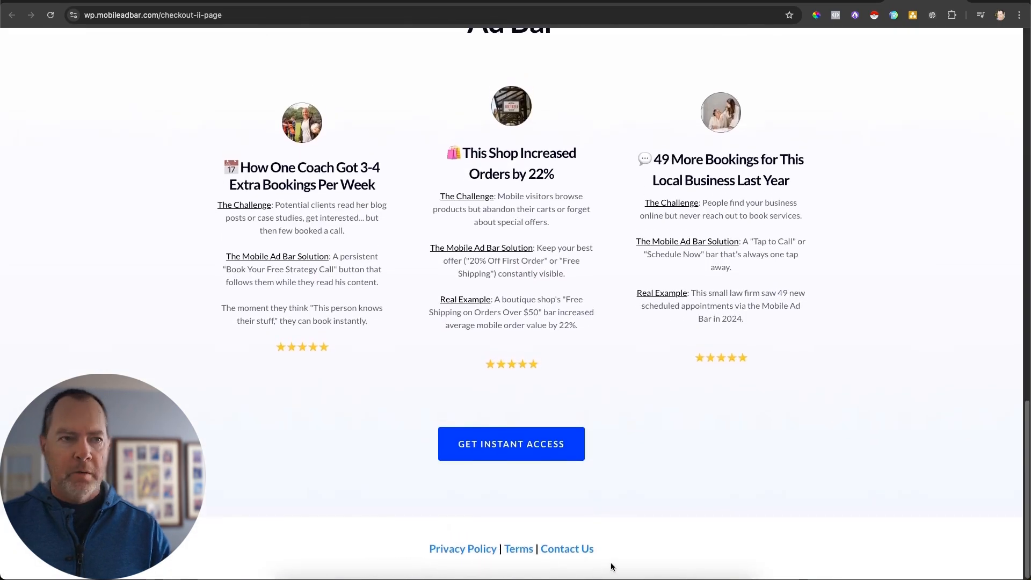
scroll(672, 433, up, 15)
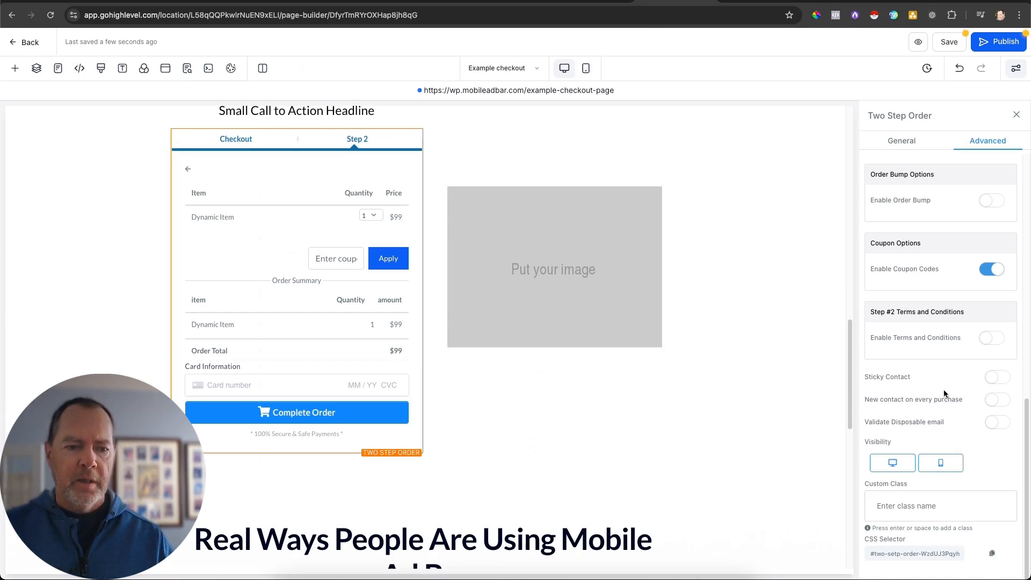
Enable Sticky Contact for the two-step order form.
click(998, 378)
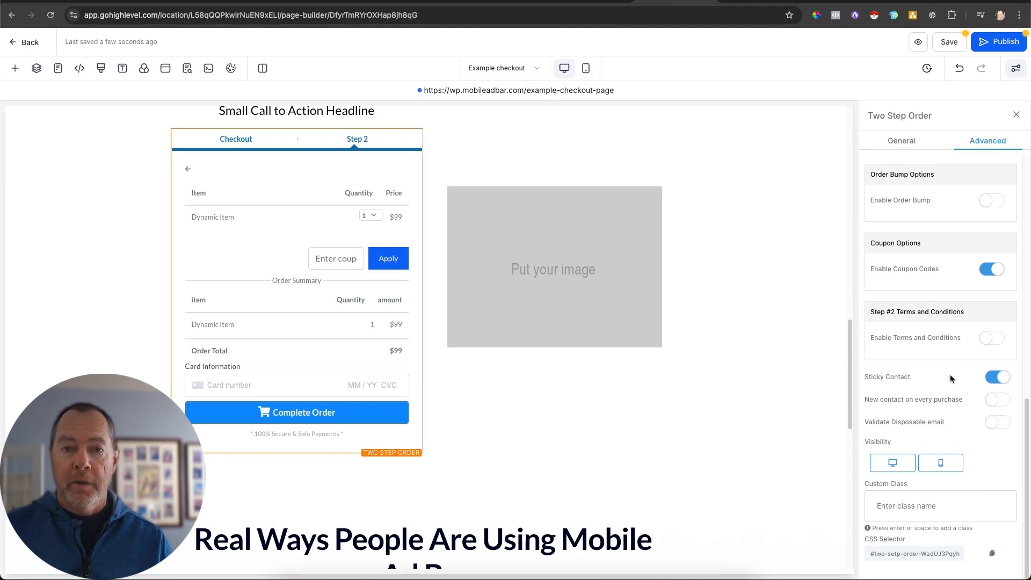
scroll(950, 379, up, 1)
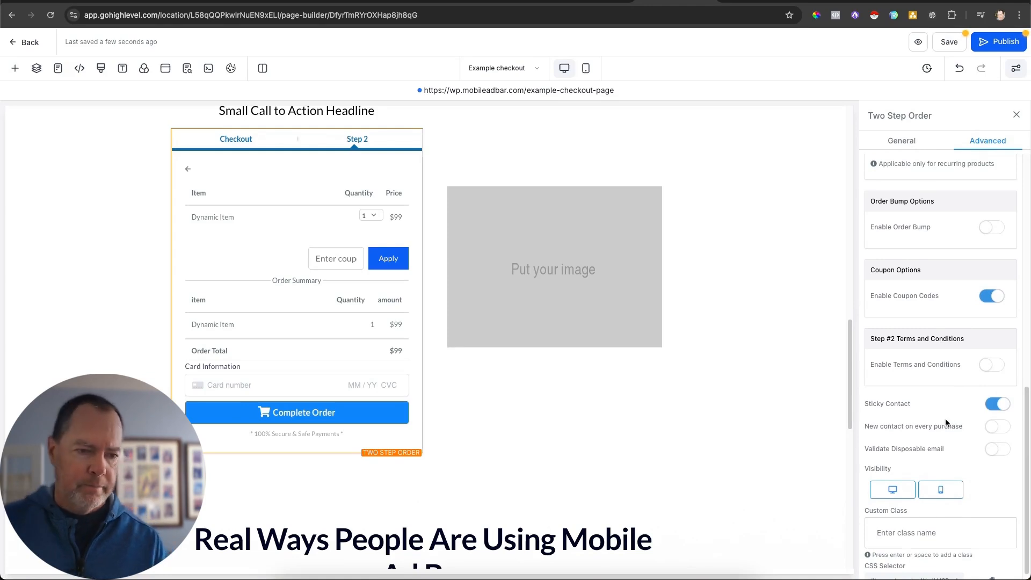
Review the order form's advanced settings, and compare the live single-page checkout ii page with the checkout page that uses a two-step popup.
scroll(887, 438, down, 1)
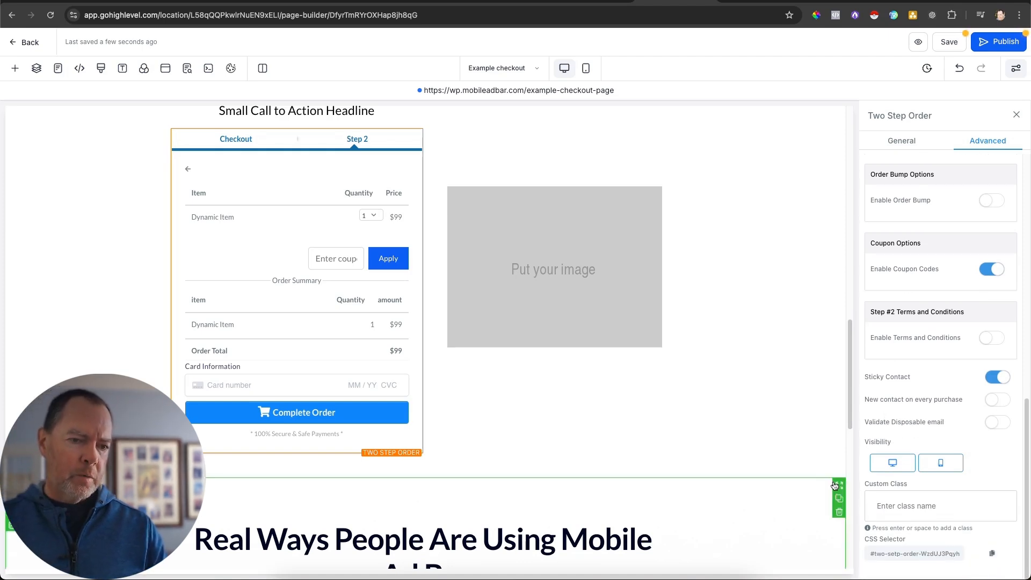
scroll(922, 360, up, 10)
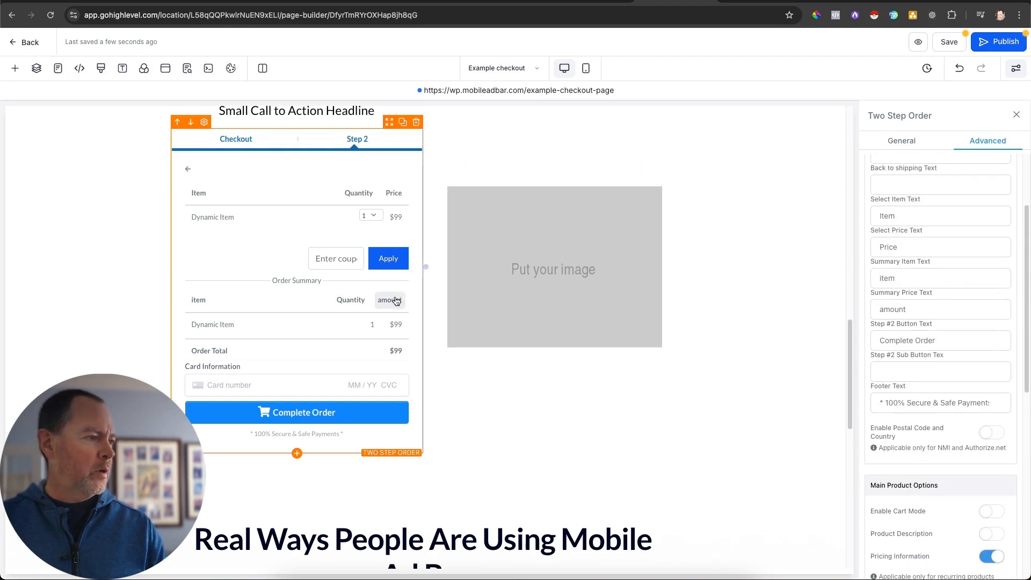
scroll(397, 301, up, 4)
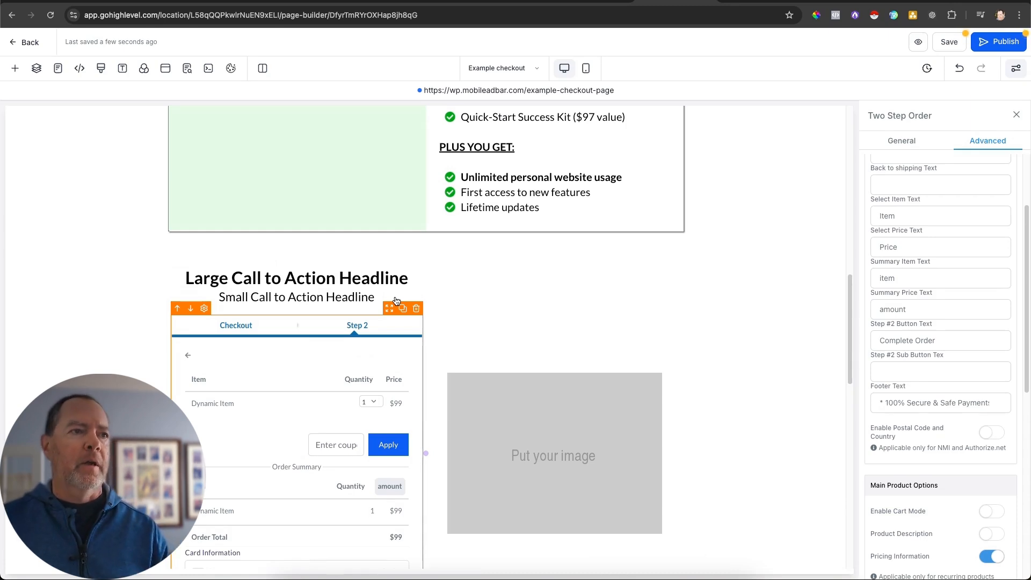
click(915, 2)
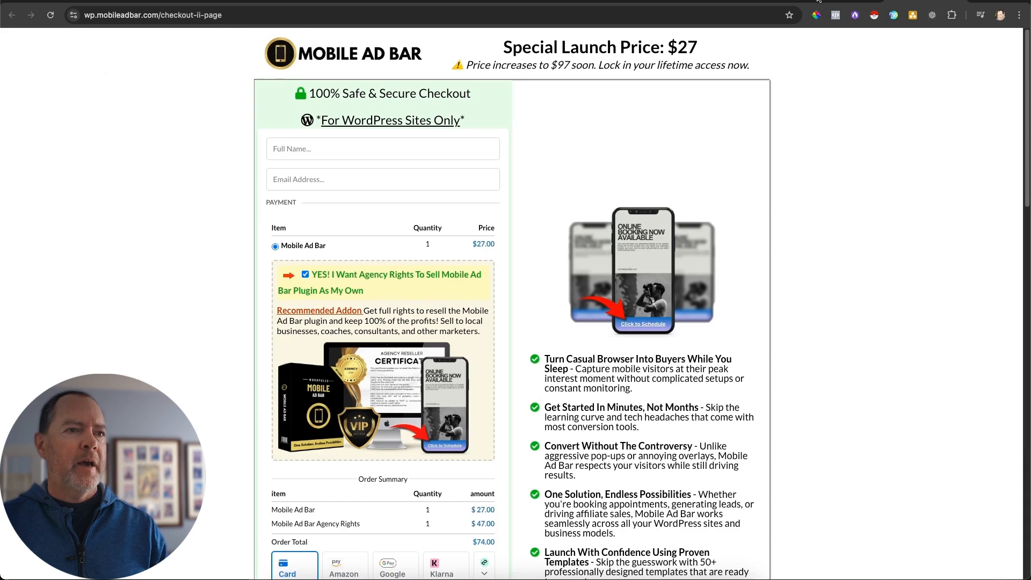
click(819, 1)
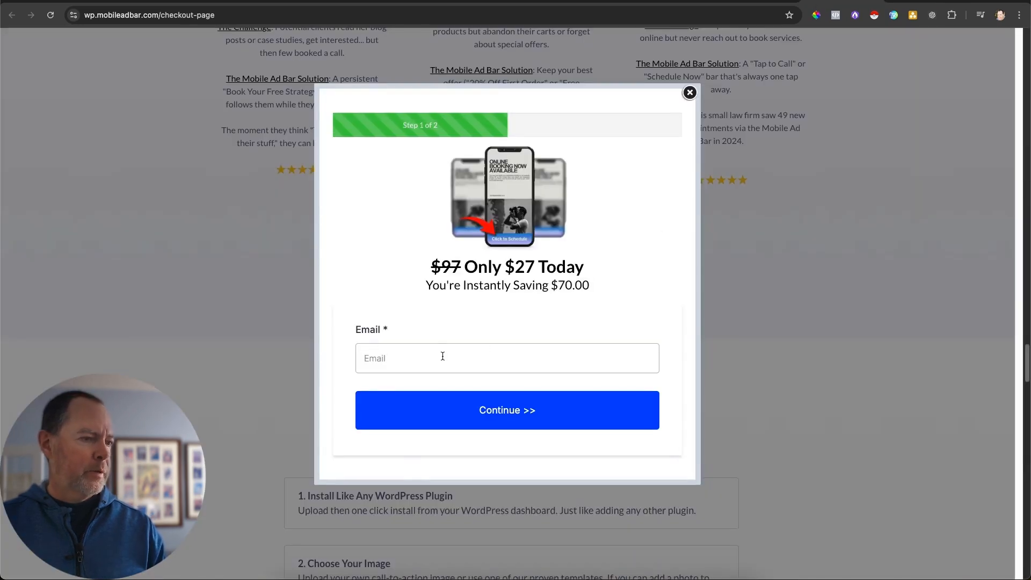
click(913, 2)
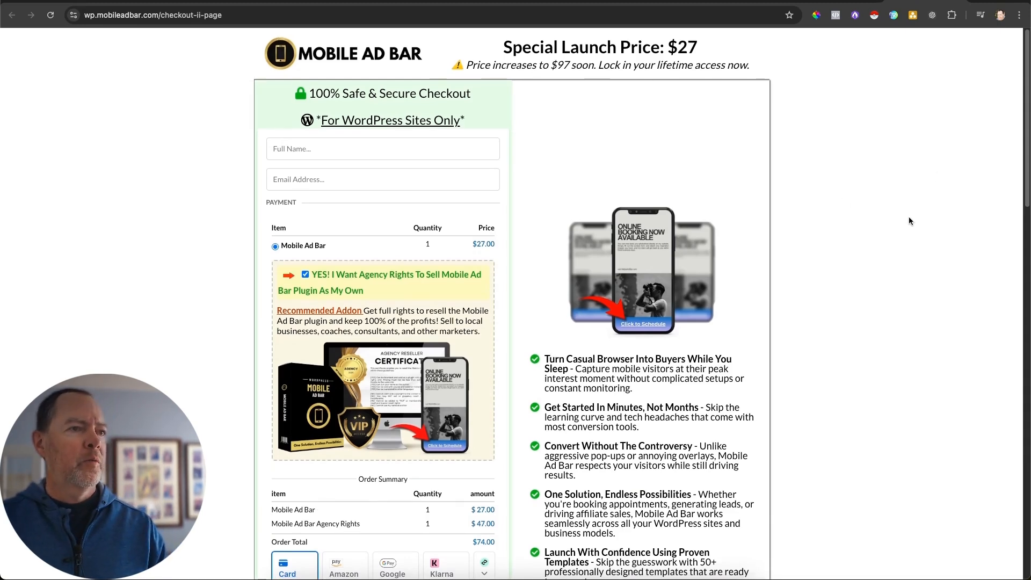
click(664, 1)
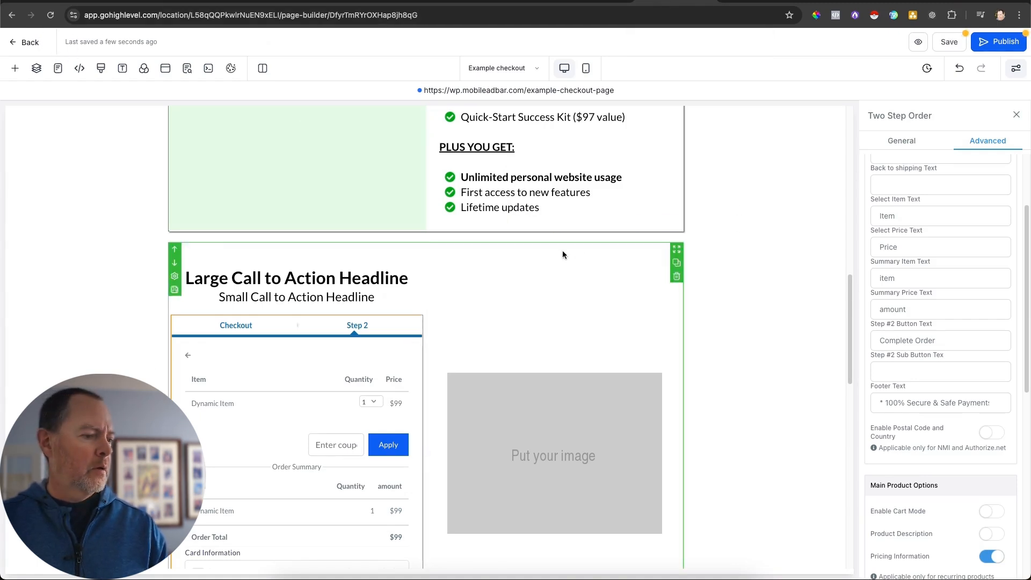
Open the Mobile Ad Bar 4hr Abandon Cart workflow from the 0.2 Mobile Ad Bar automation folder.
scroll(562, 251, down, 3)
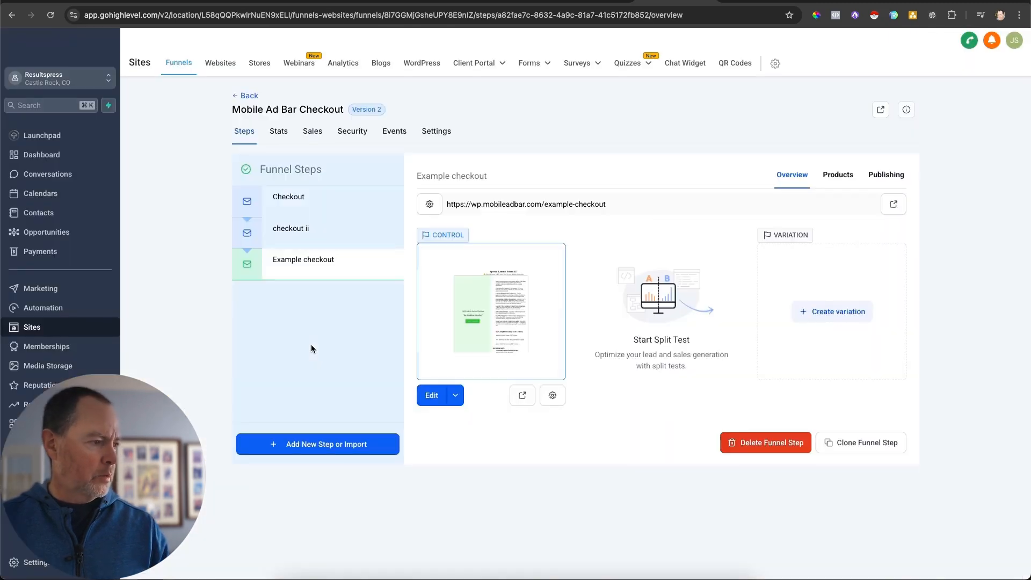
click(43, 308)
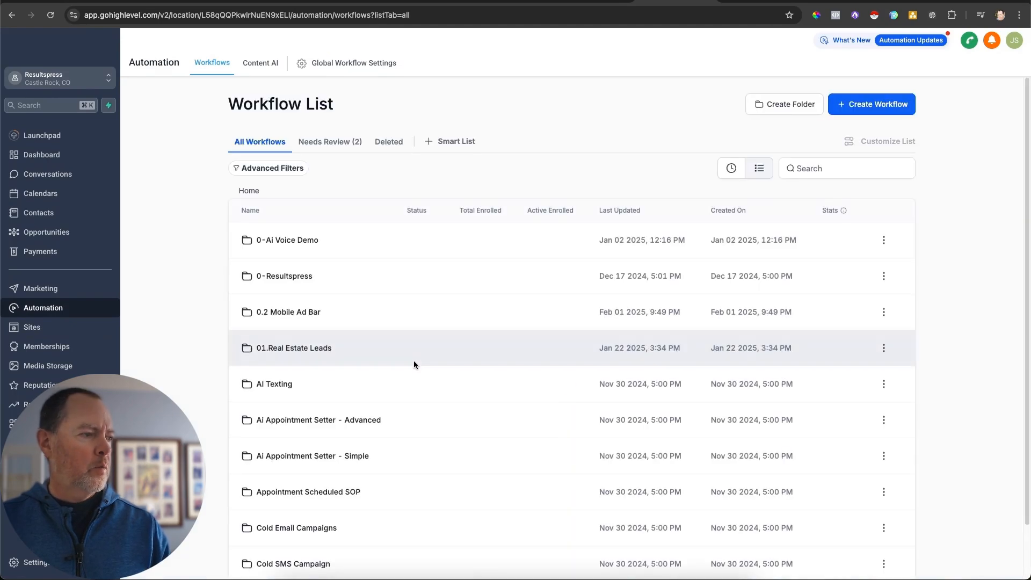
click(274, 315)
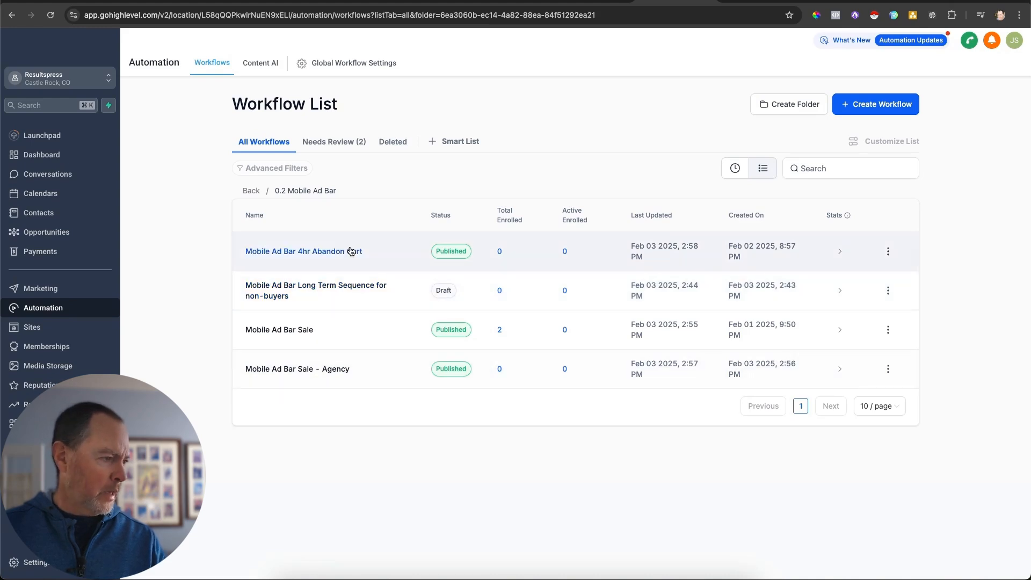
click(495, 279)
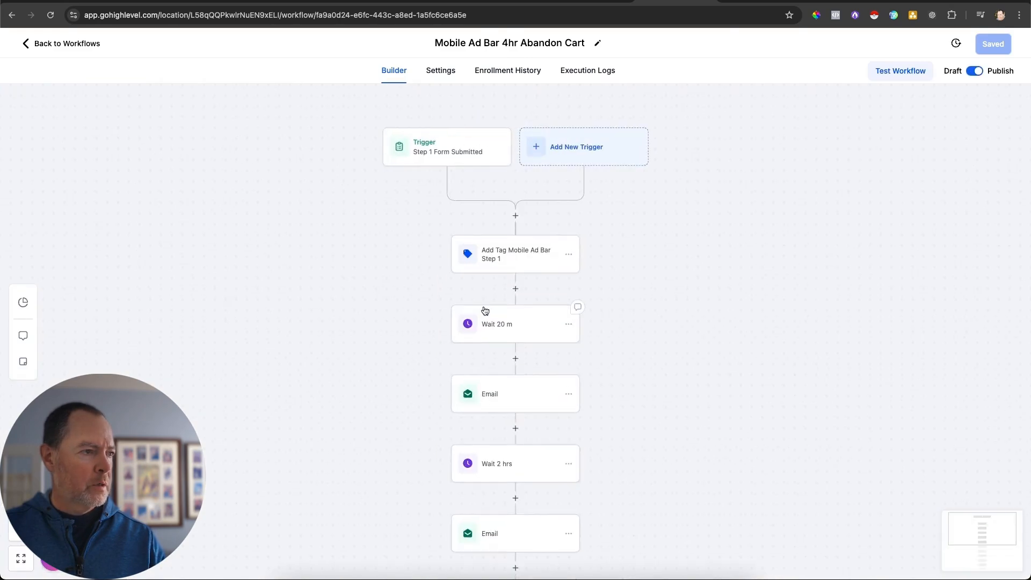
Examine the Step 1 Form Submitted trigger alongside the live checkout popup's email form, and leave the trigger without changes.
click(440, 147)
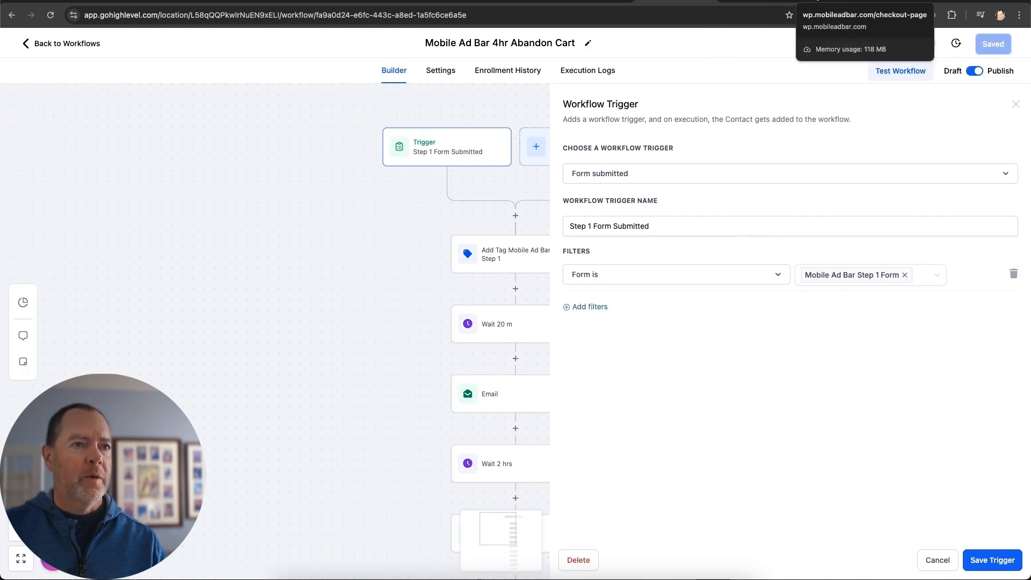
click(763, 3)
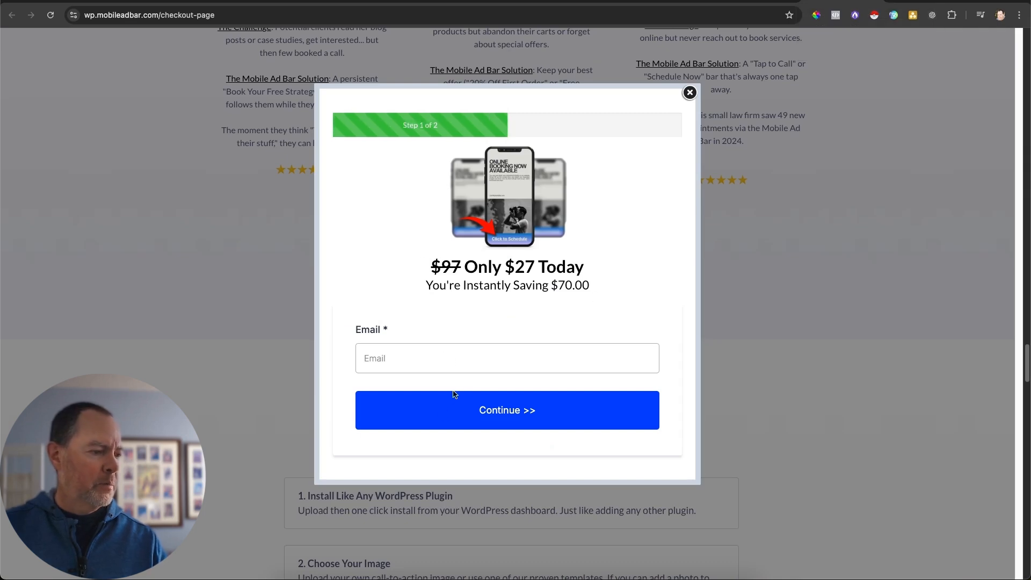
click(869, 5)
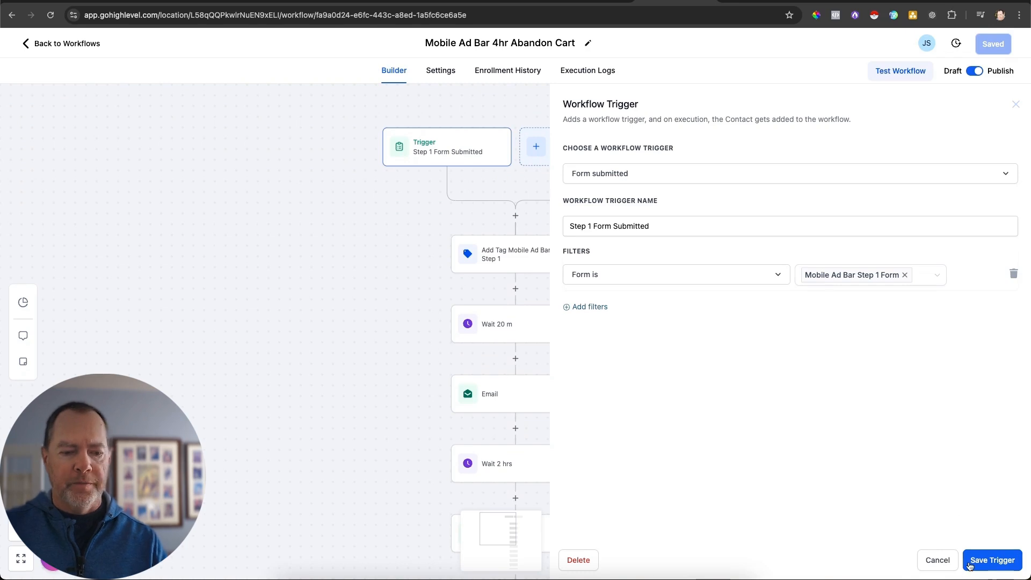
click(924, 562)
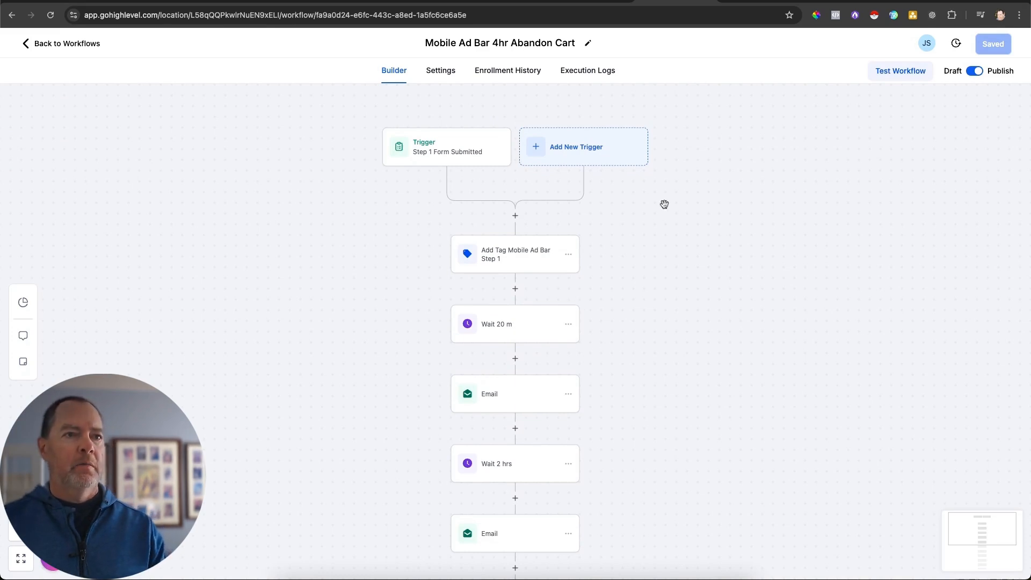
Compare the live checkout ii order form with the email-first popup again, and return to the abandon cart workflow.
click(918, 2)
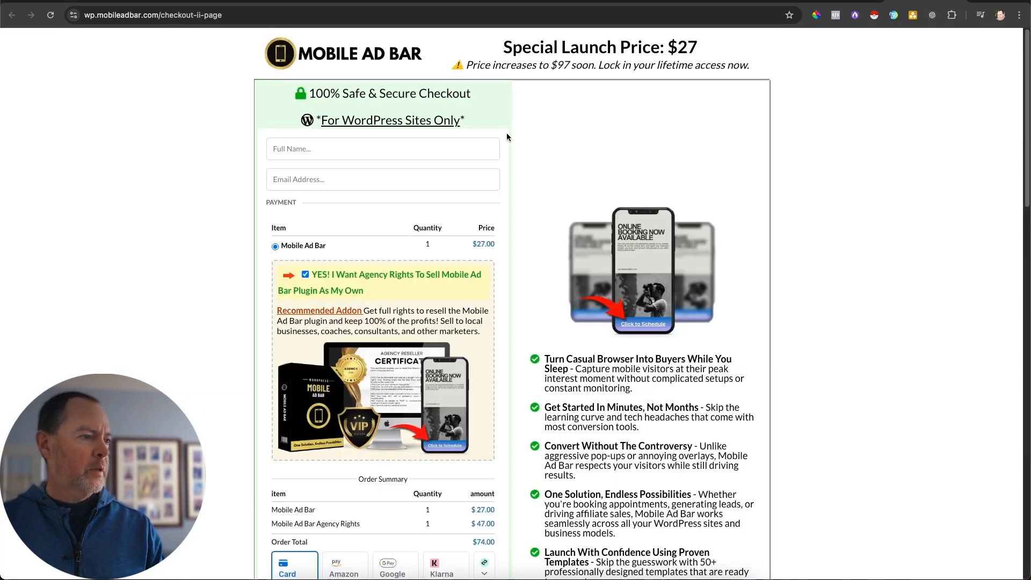
click(844, 1)
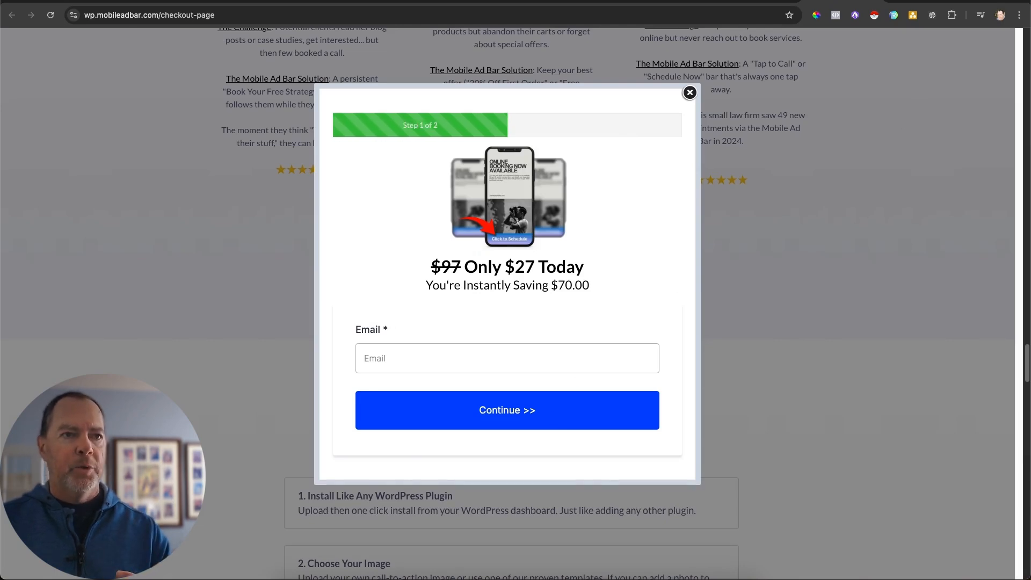
click(918, 2)
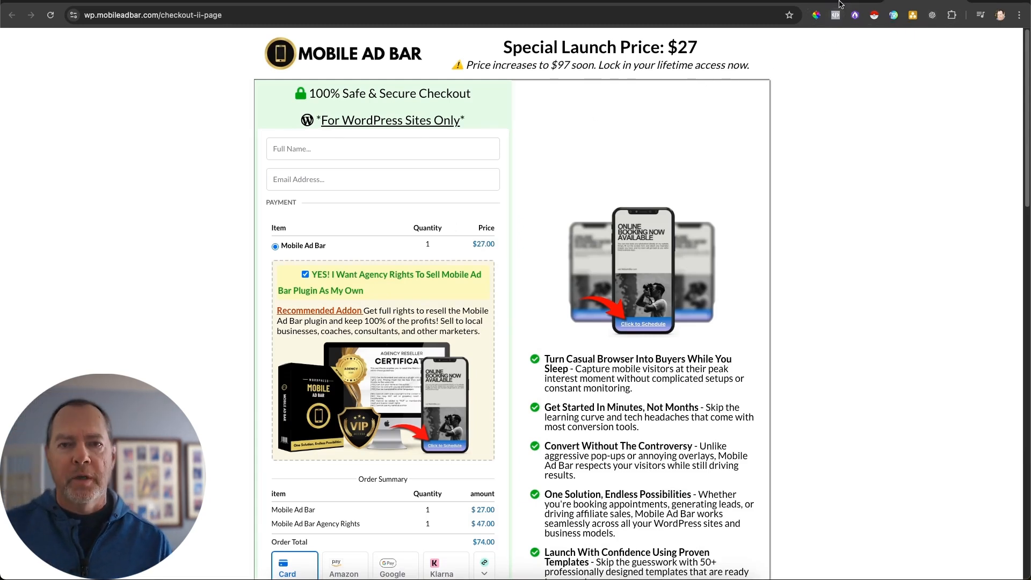
click(661, 2)
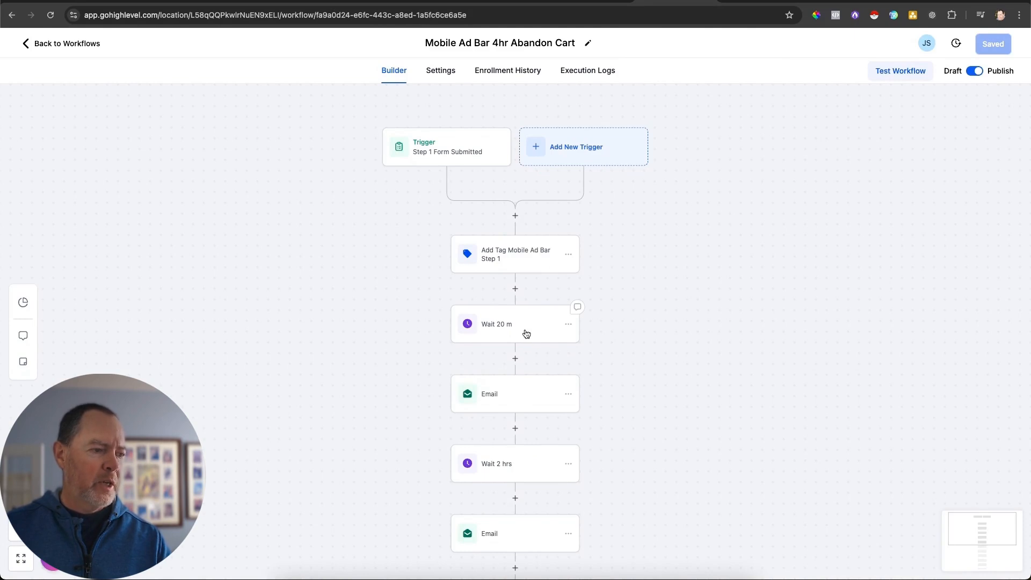
Read the subject and message of the first abandon cart email after the 20-minute wait, and leave it without changes.
scroll(525, 331, down, 2)
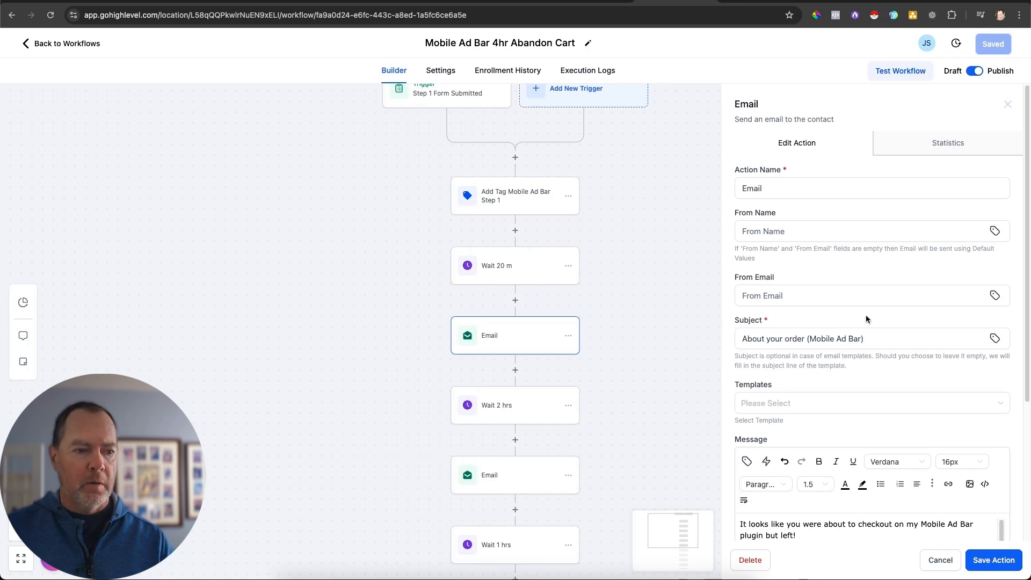
scroll(866, 315, down, 3)
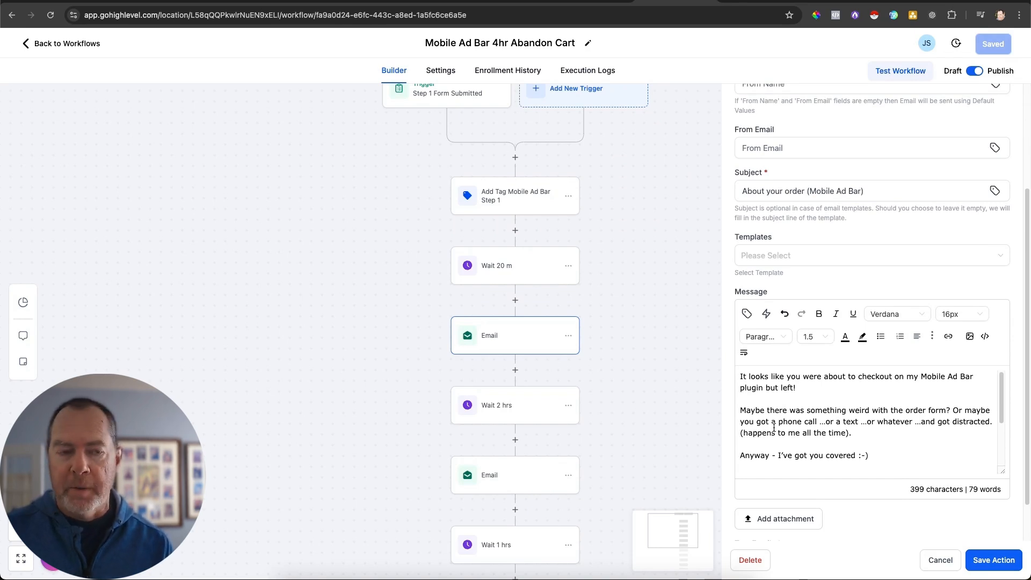
scroll(774, 428, down, 3)
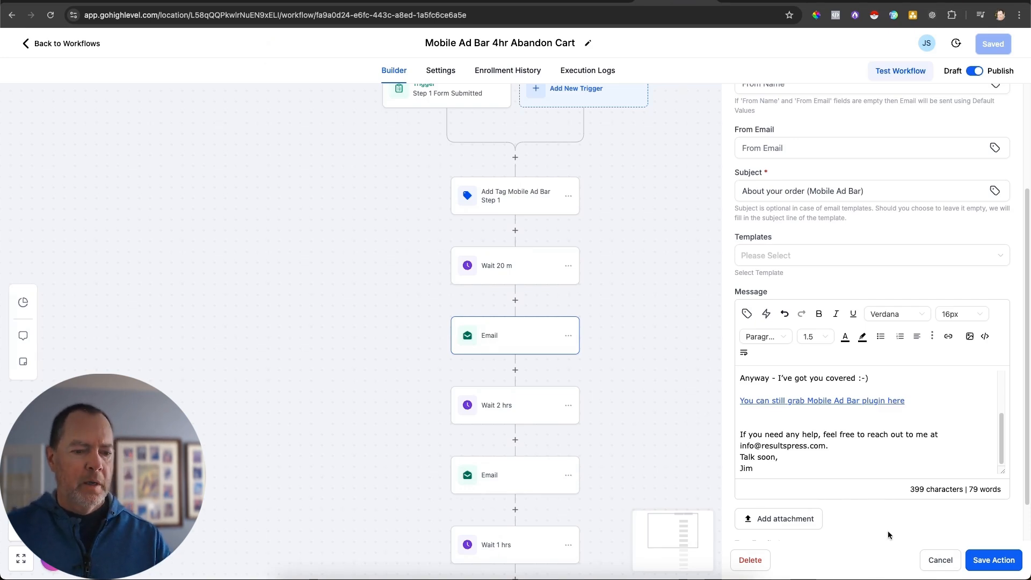
click(940, 561)
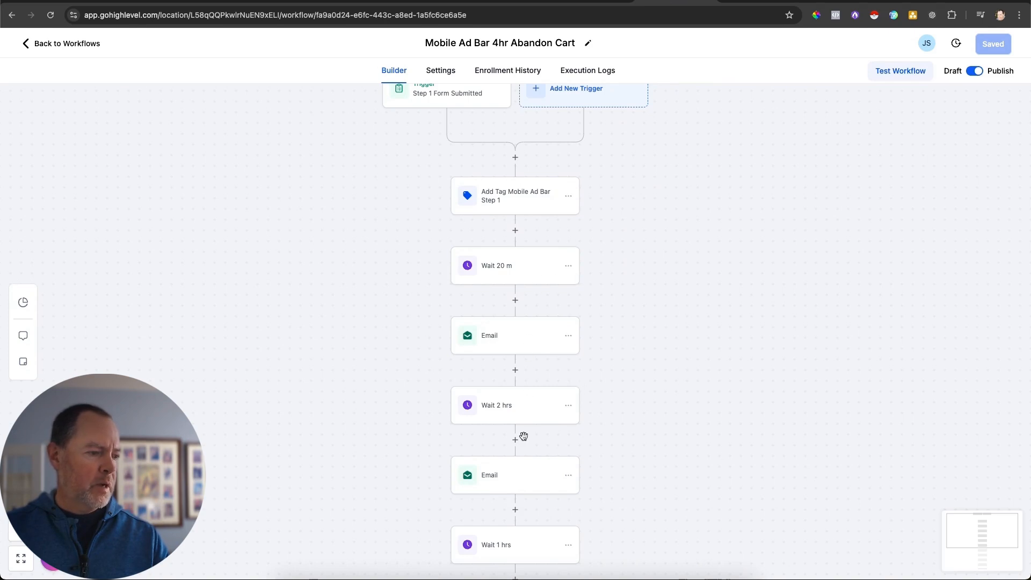
Examine the remaining waits and emails of the abandon cart workflow down to the action that adds contacts to the long-term sequence.
scroll(521, 435, down, 3)
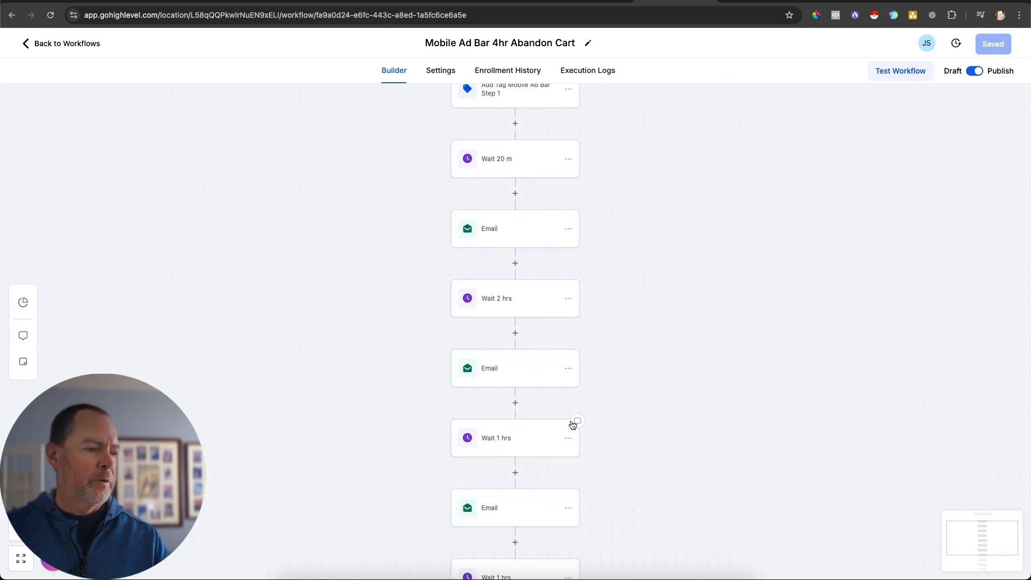
scroll(574, 428, down, 2)
scroll(588, 429, down, 1)
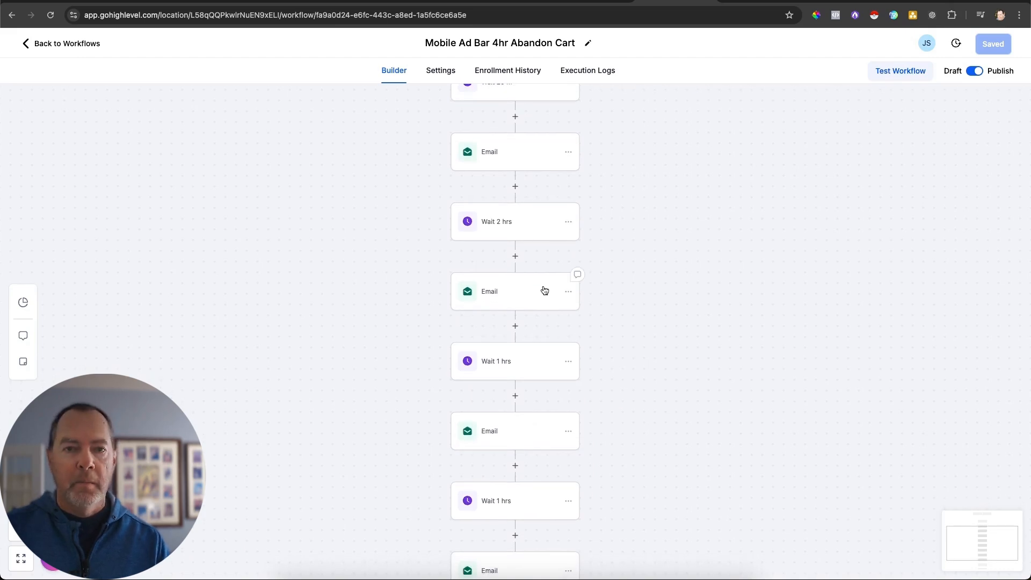
scroll(533, 421, down, 5)
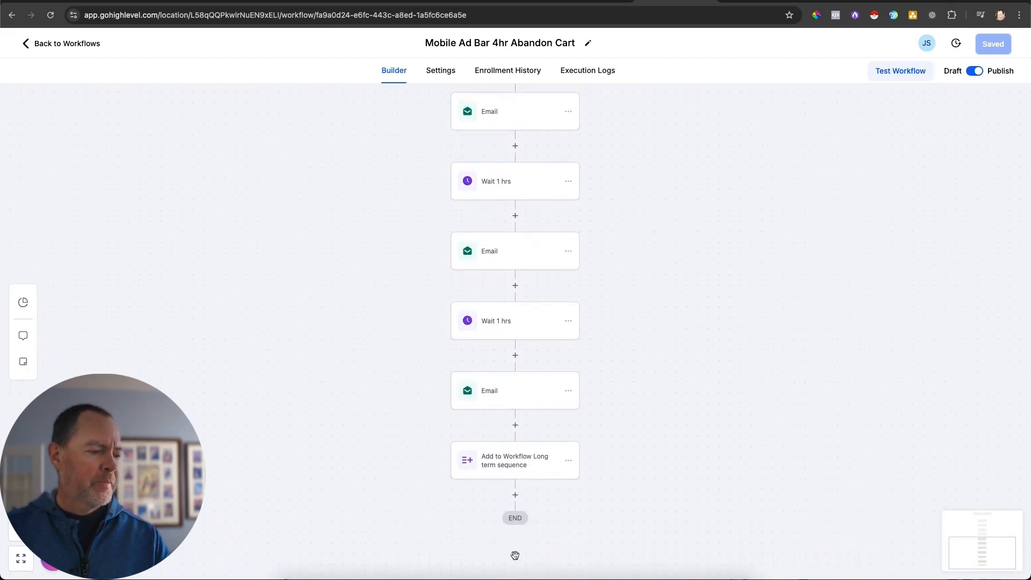
scroll(497, 389, down, 1)
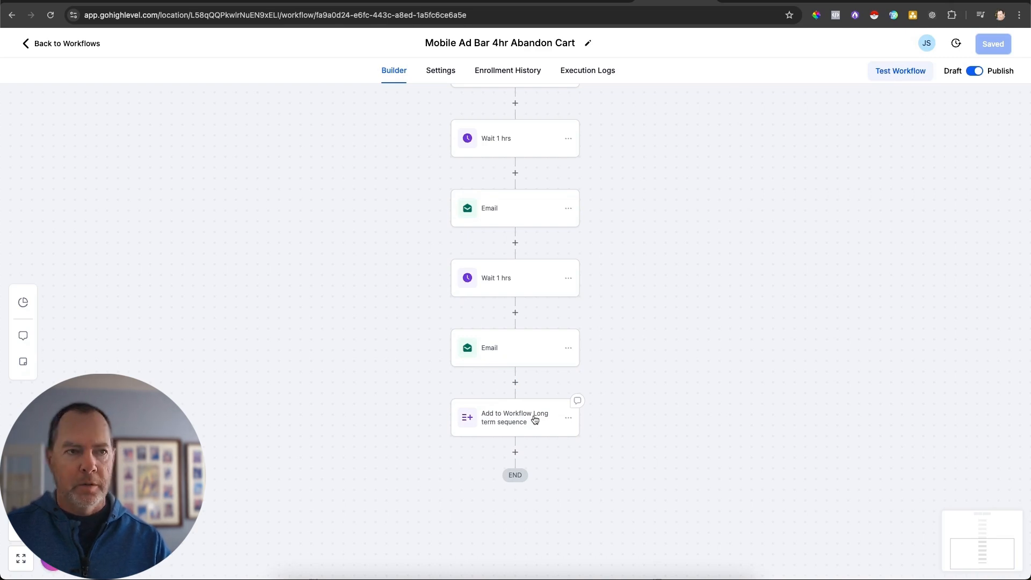
Open the Mobile Ad Bar Sale workflow and check the order bump and payment section on the live checkout ii page it relates to.
click(59, 43)
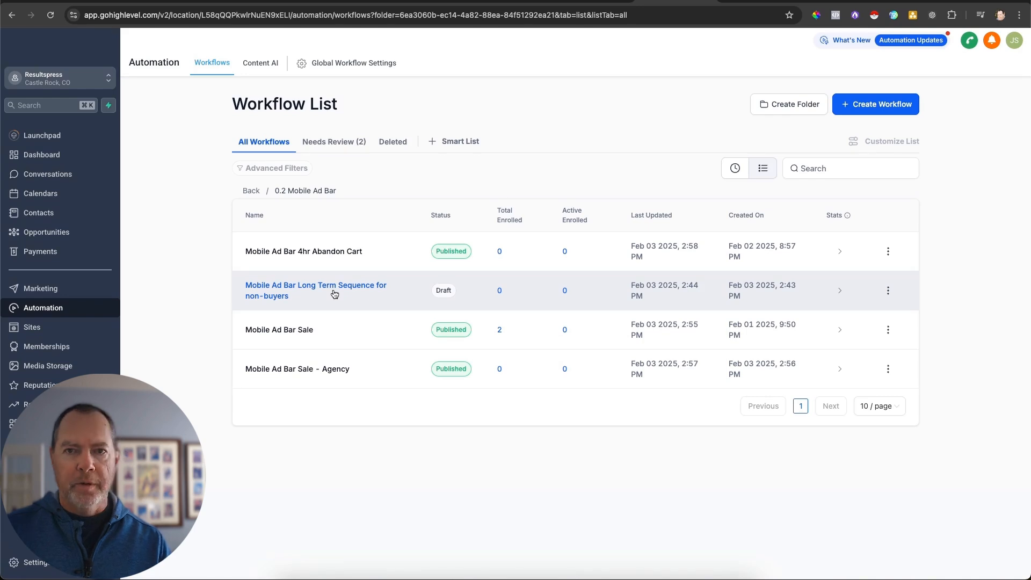
click(287, 330)
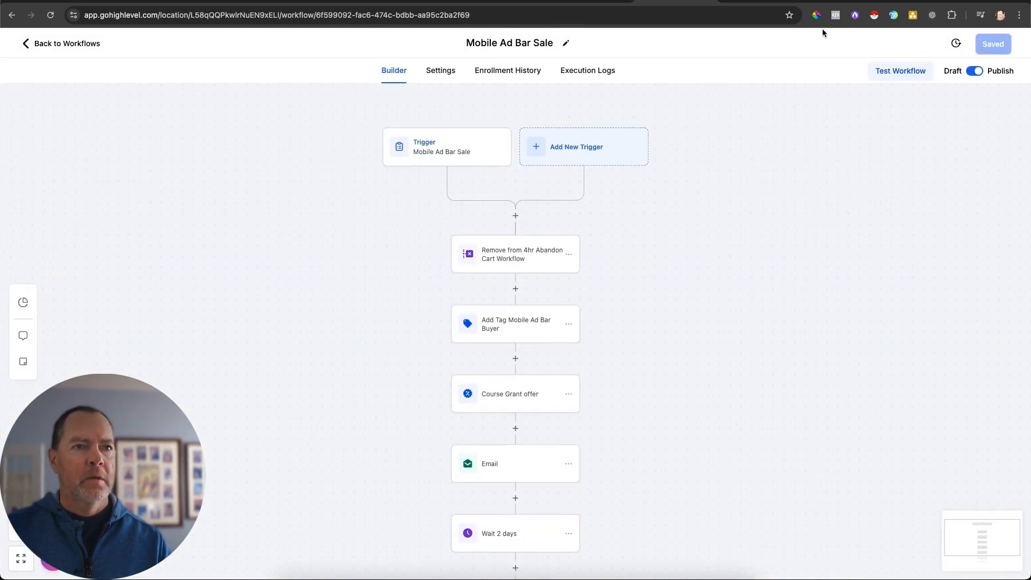
click(892, 1)
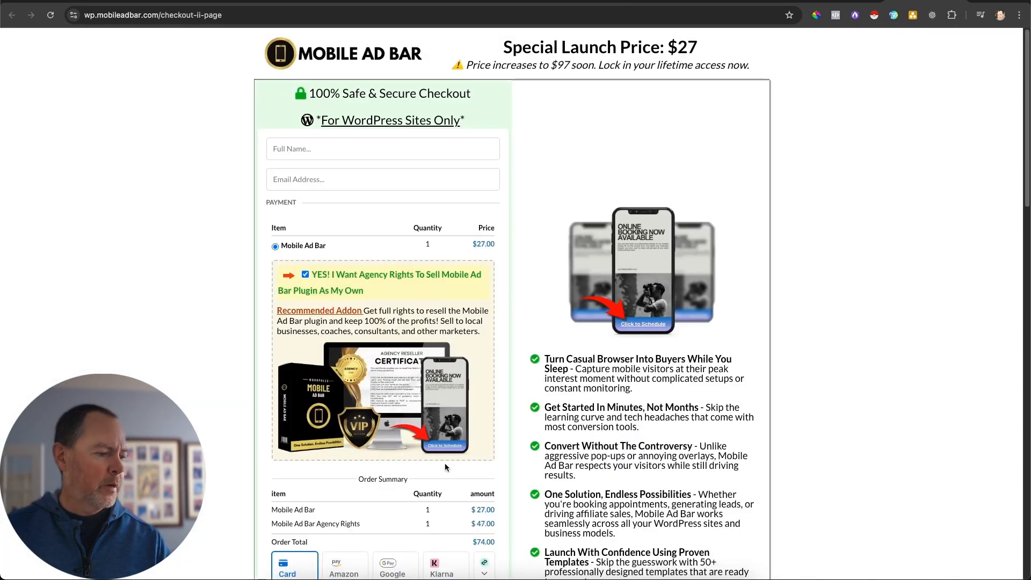
scroll(444, 463, down, 7)
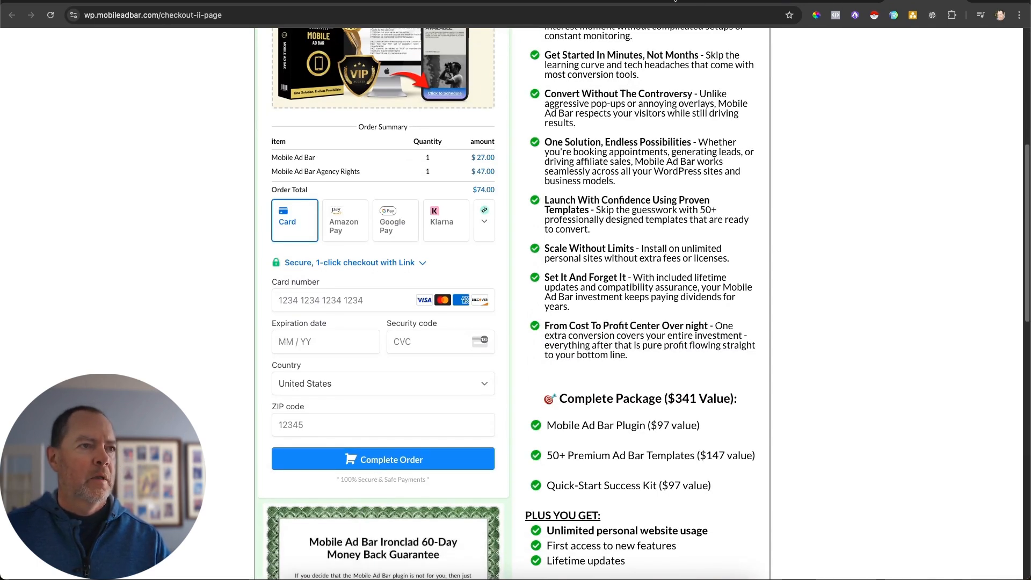
click(772, 1)
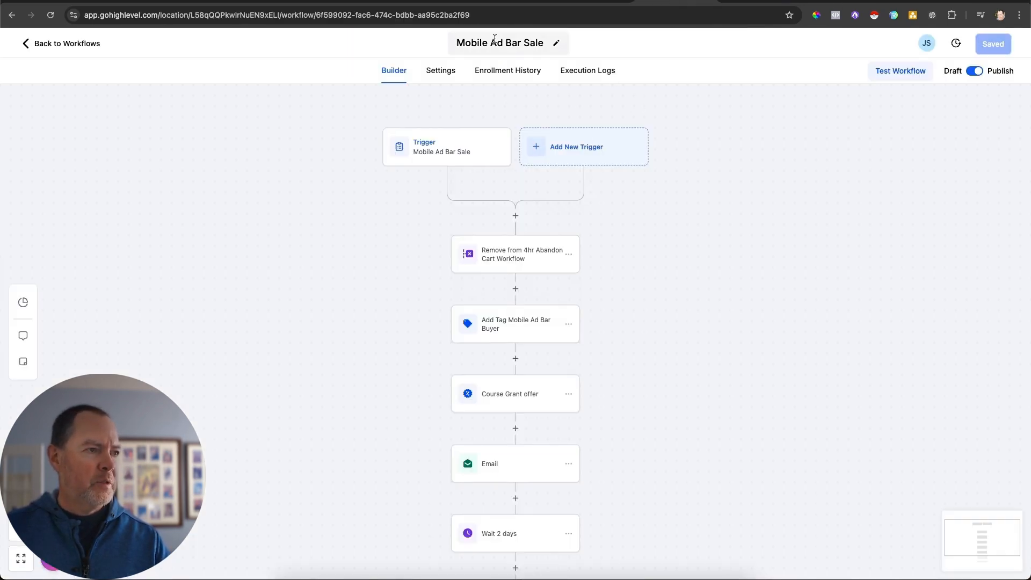
Examine the funnel, page, product and submission type filters of the Mobile Ad Bar Sale trigger, and leave it without changes.
click(442, 155)
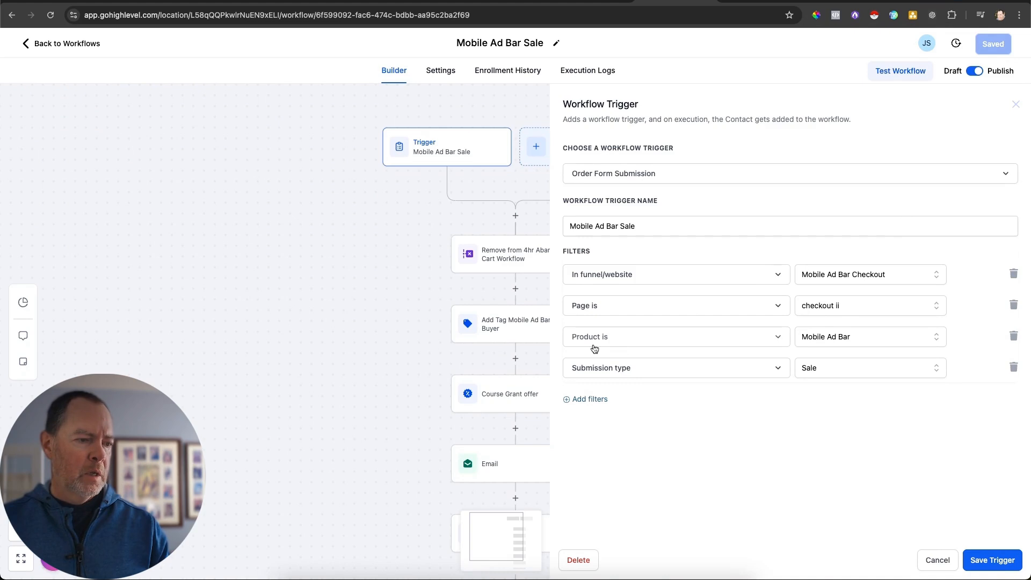
click(850, 341)
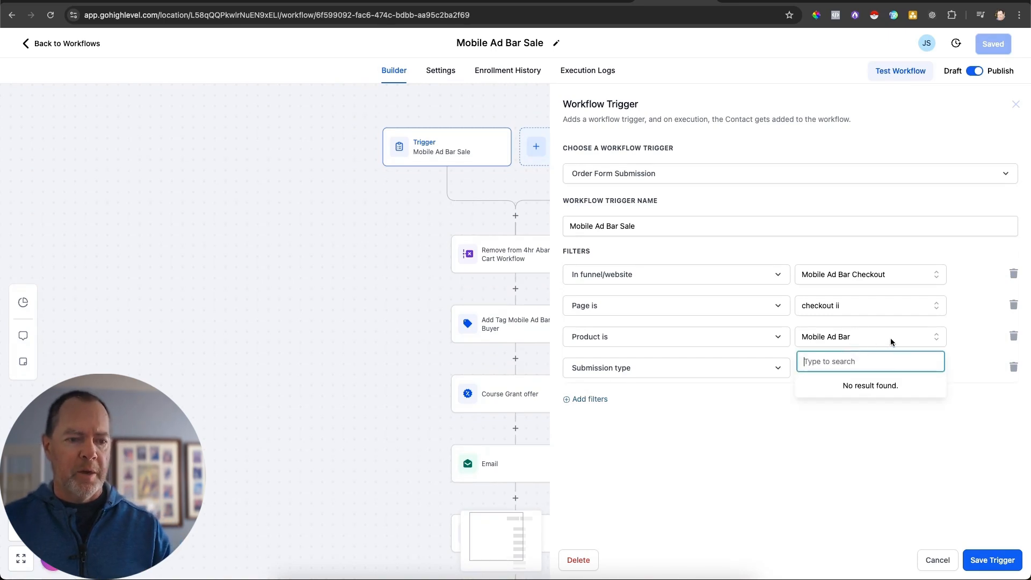
click(963, 336)
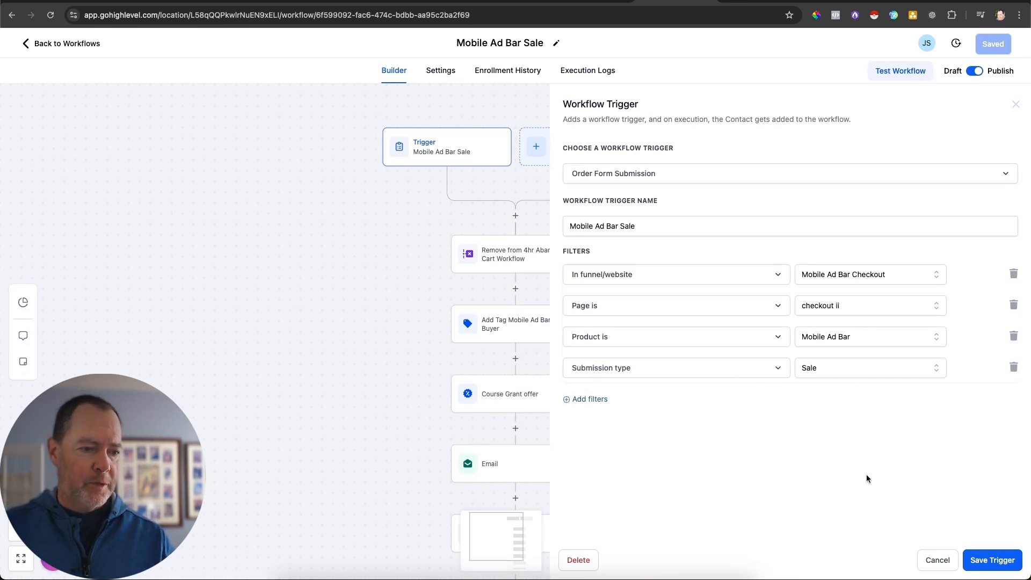
click(938, 560)
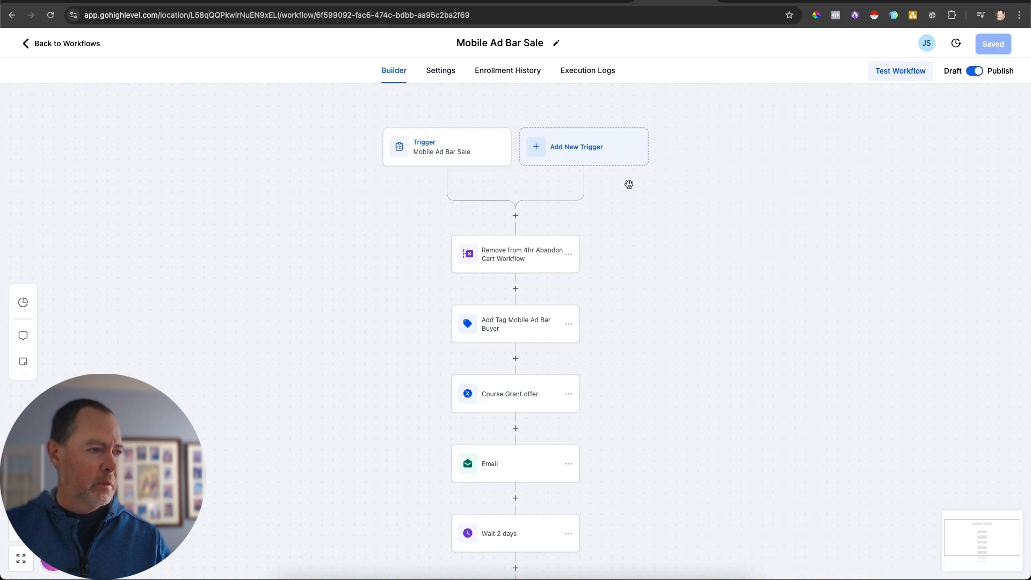
Examine the sale workflow's Remove from 4hr Abandon Cart Workflow action and its remaining actions, and return to the workflow list.
click(513, 256)
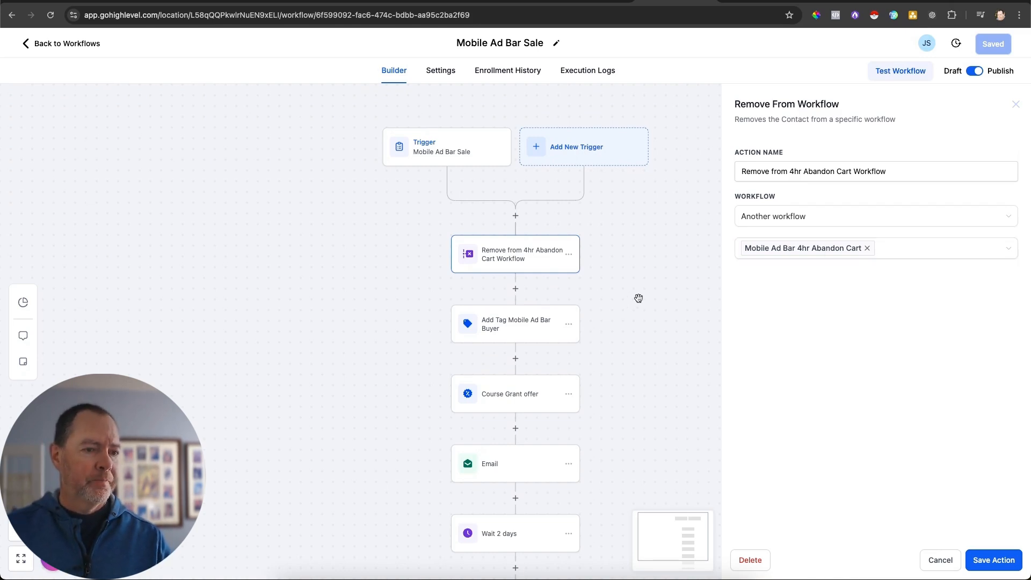
scroll(641, 296, down, 1)
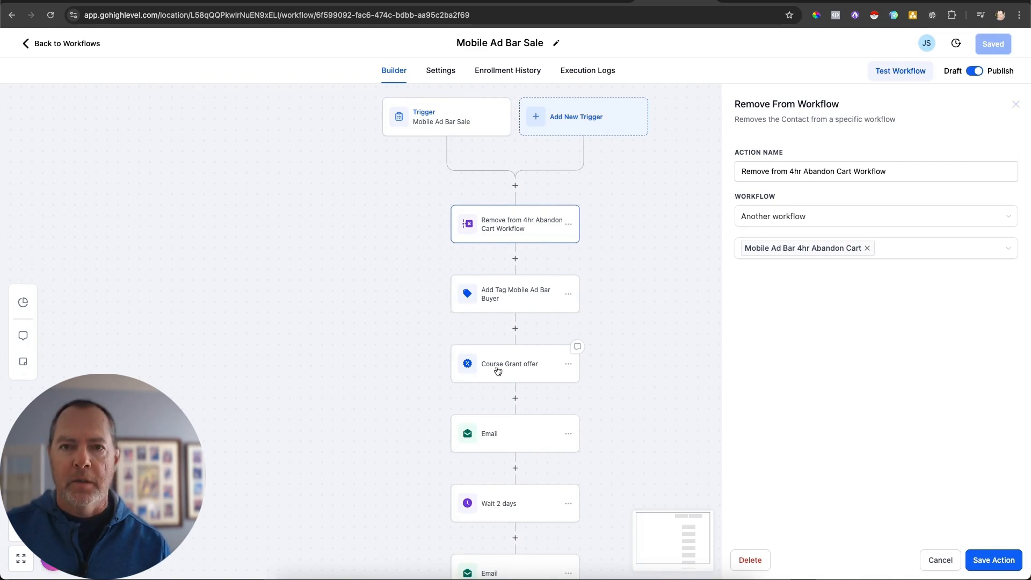
scroll(499, 371, down, 2)
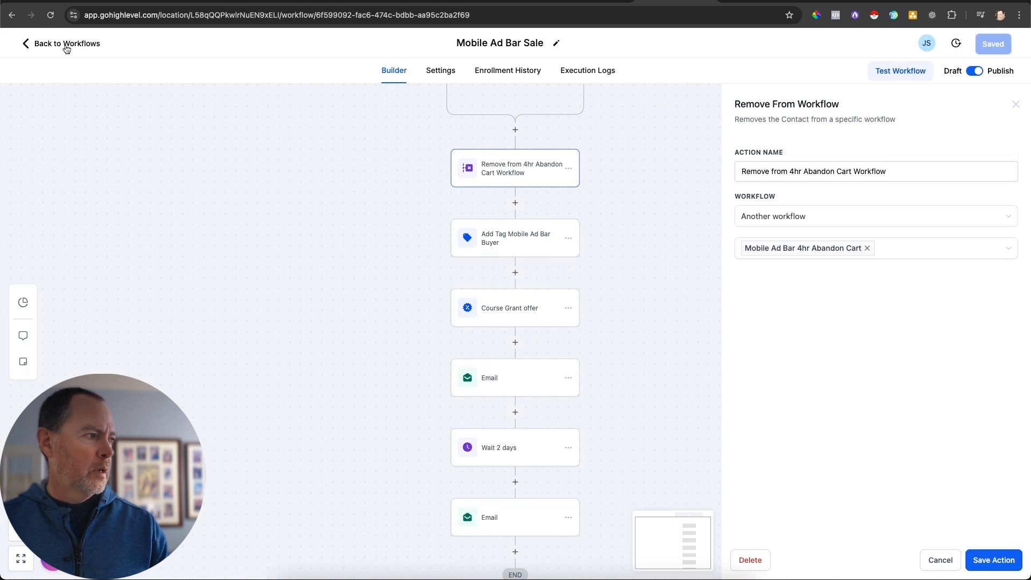
click(65, 45)
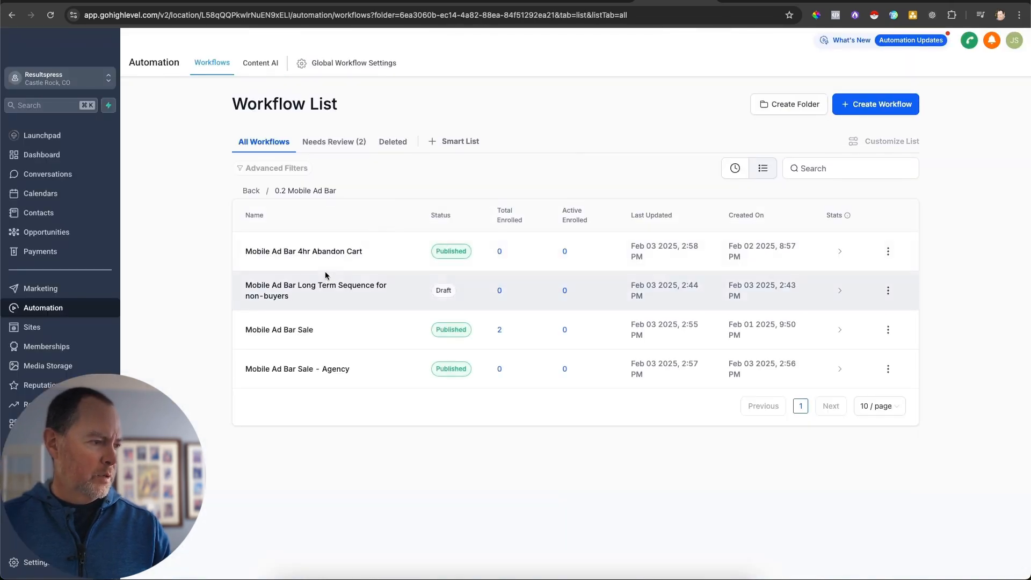